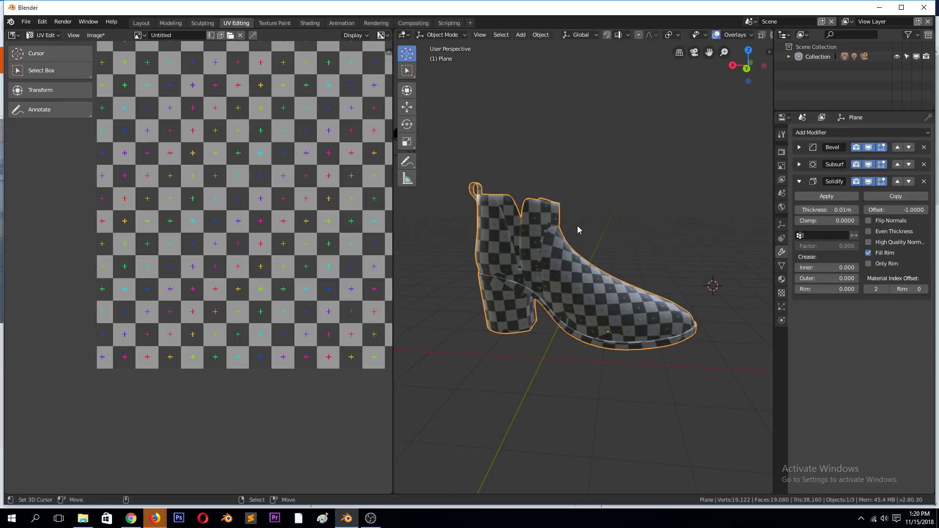
- Examine the checker-textured boot from several angles, toggling between object and edit mode
middle_click_drag(591, 230, 459, 217)
scroll(545, 287, "up", 3)
middle_click_drag(545, 289, 467, 315)
key("Tab")
middle_click_drag(520, 291, 645, 261)
key("Tab")
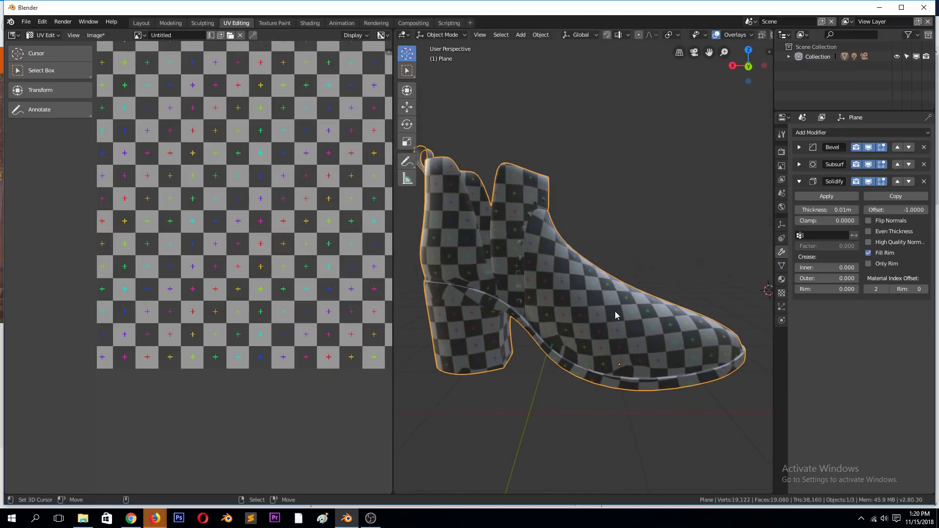
key("Tab")
middle_click_drag(614, 314, 550, 221)
key("Tab")
scroll(467, 210, "down", 5)
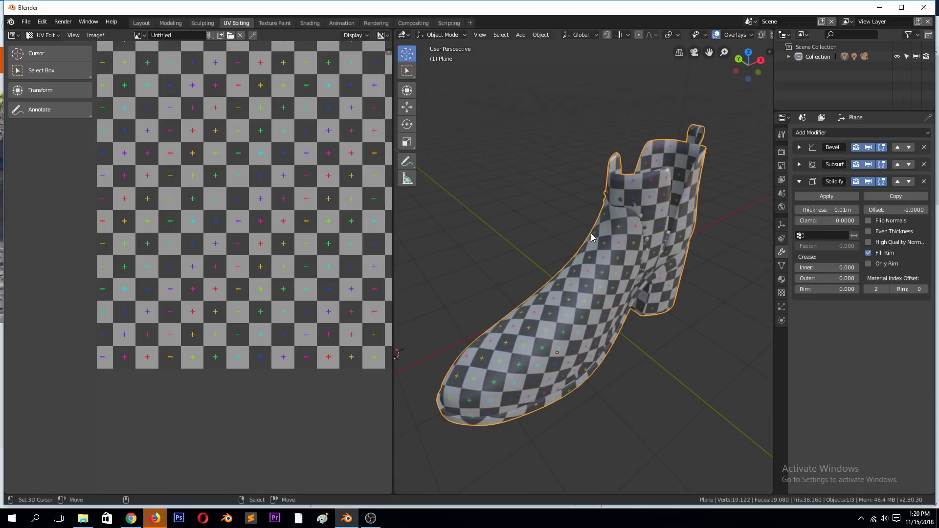
- Open the Shading workspace and delete the checker image texture node from the boot's Material.006
left_click(310, 23)
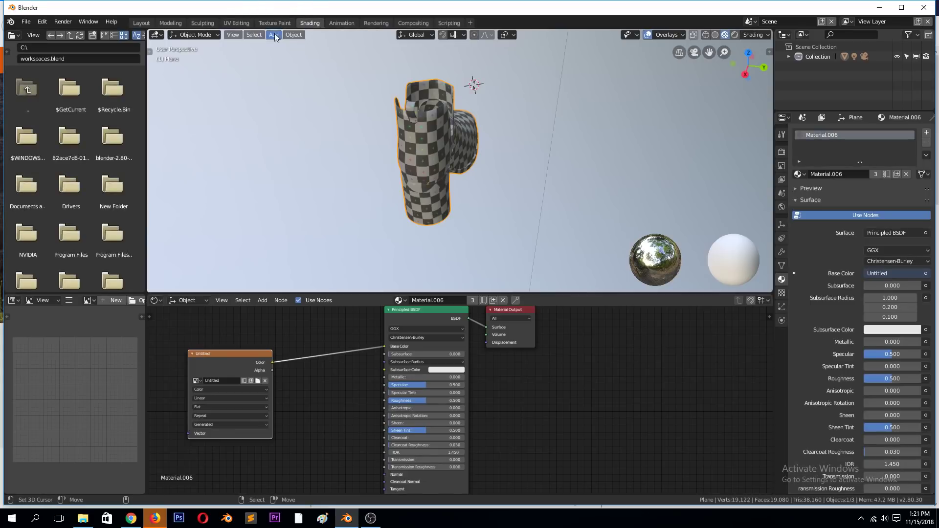
middle_click_drag(446, 130, 433, 147)
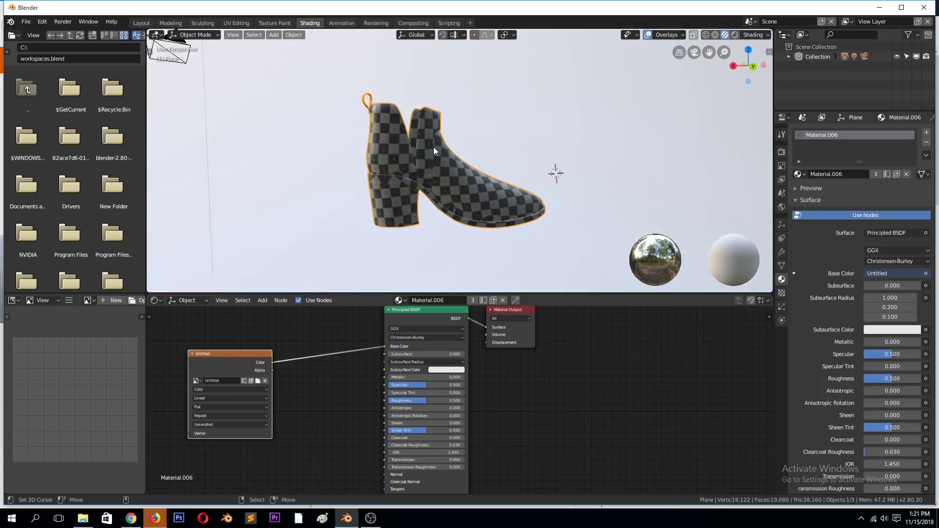
scroll(412, 307, "down", 1)
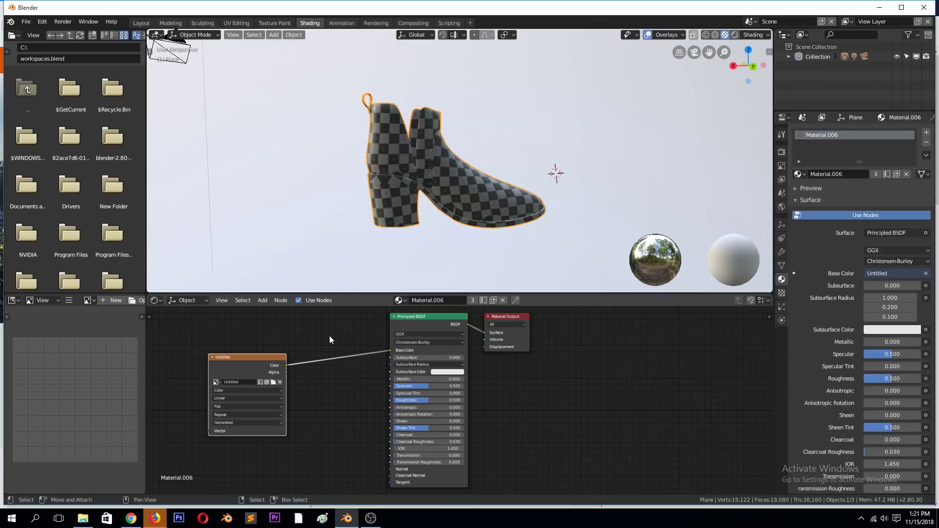
key("x")
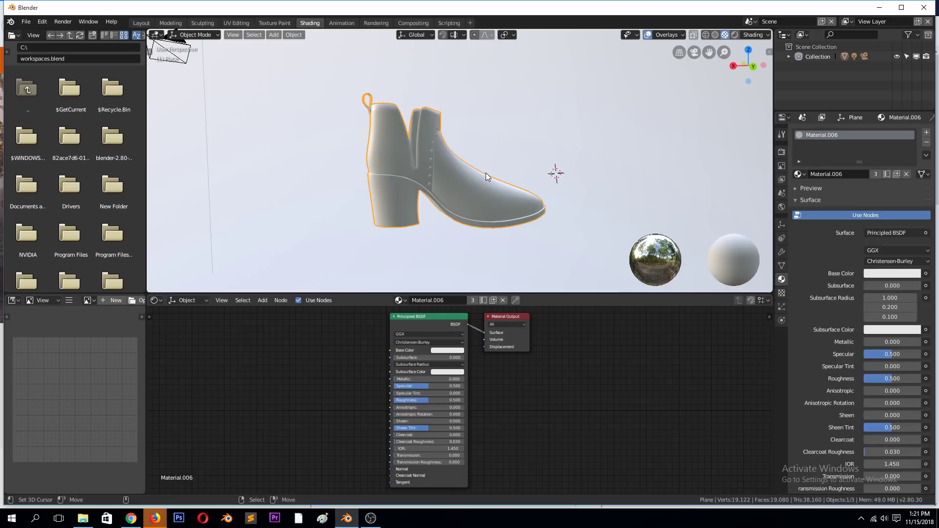
scroll(499, 146, "up", 3)
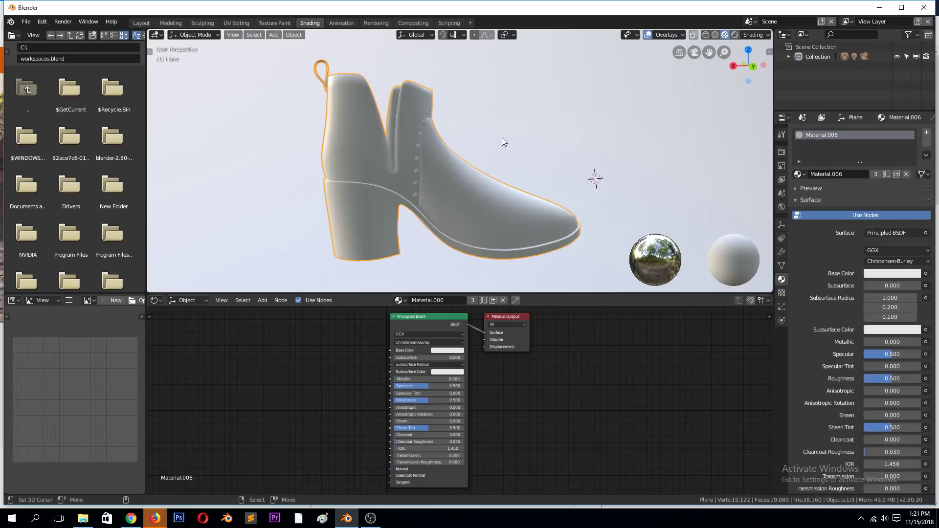
middle_click_drag(511, 143, 475, 177)
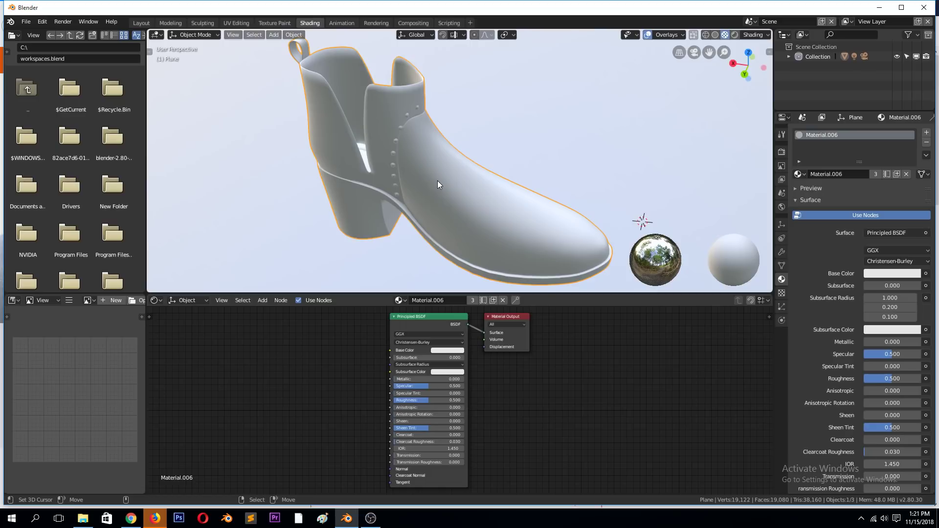
scroll(446, 179, "up", 2)
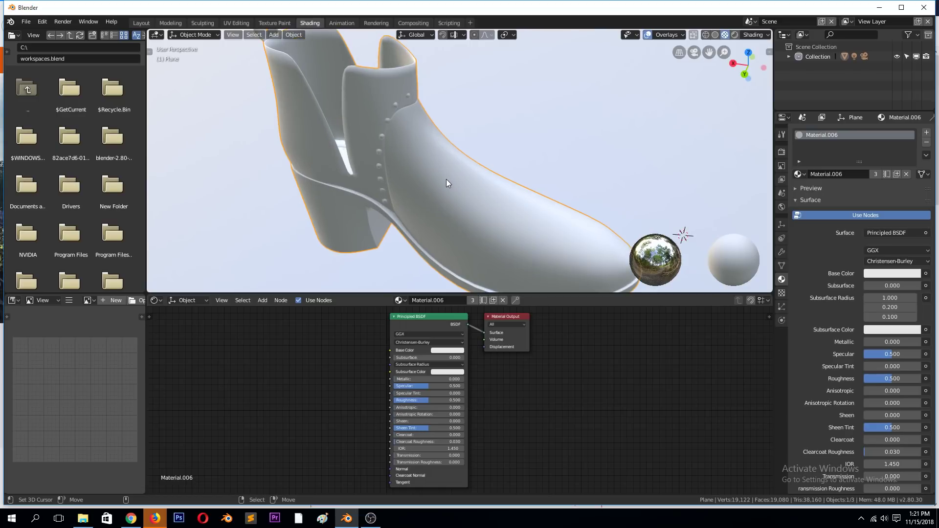
middle_click_drag(448, 177, 454, 163)
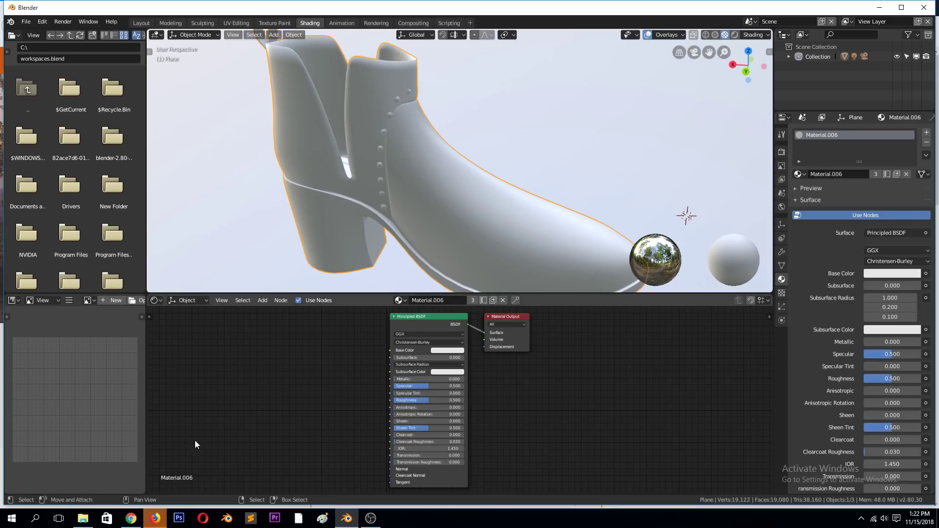
- Switch to Firefox and look through the Texture Haven home page down to the patrons list
mouse_move(162, 517)
left_click(101, 472)
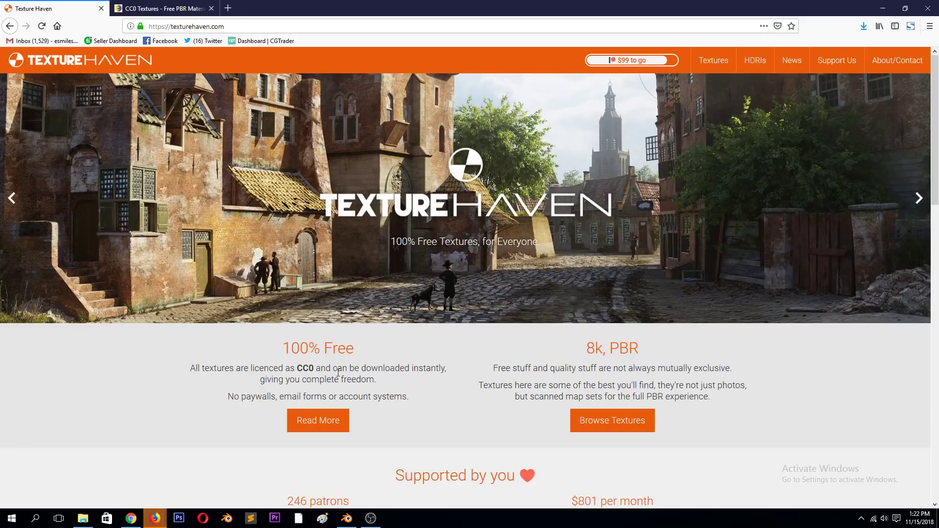
scroll(363, 373, "down", 7)
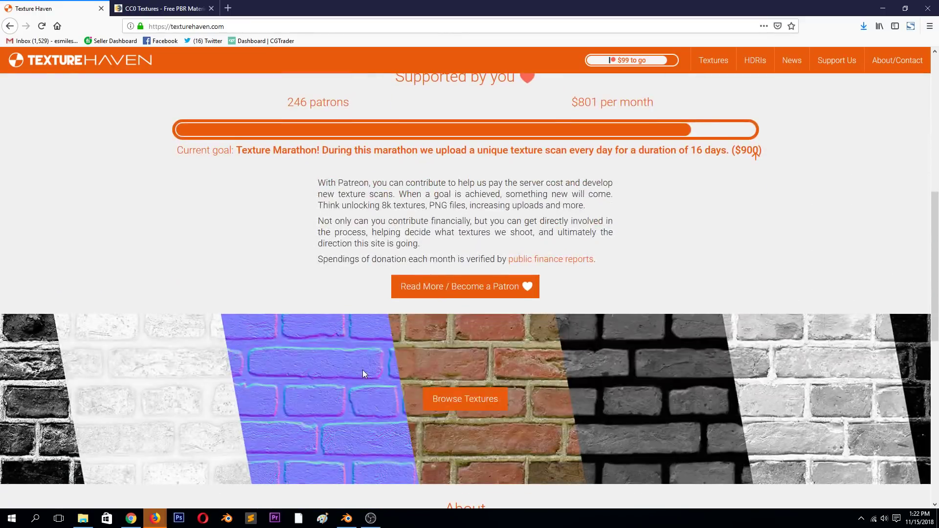
scroll(363, 374, "down", 4)
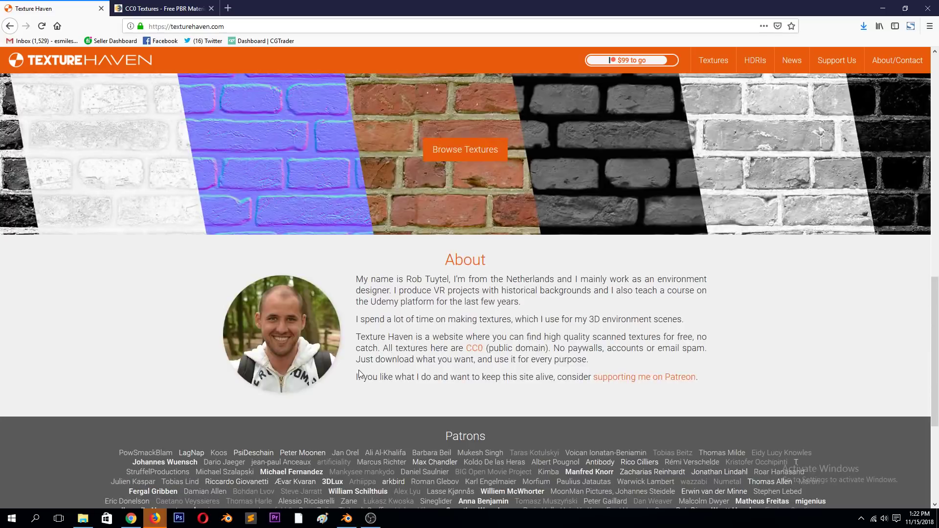
scroll(359, 375, "down", 2)
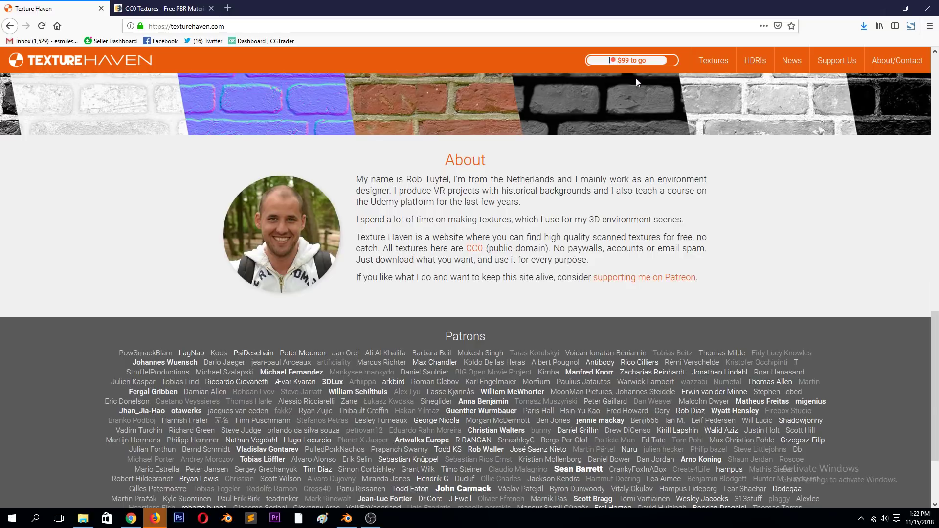
- Look through the CC0 Textures home page, including its sample materials and feature descriptions
left_click(162, 10)
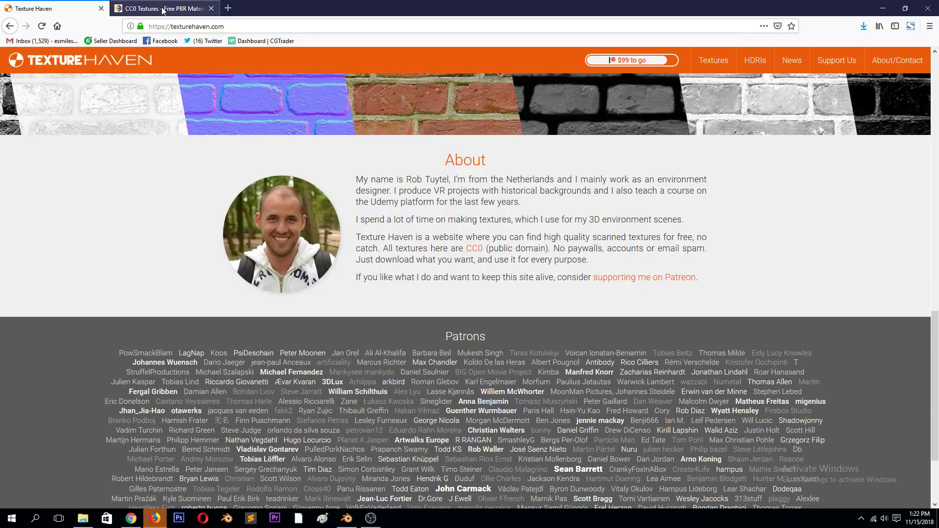
scroll(226, 168, "down", 5)
scroll(342, 161, "up", 5)
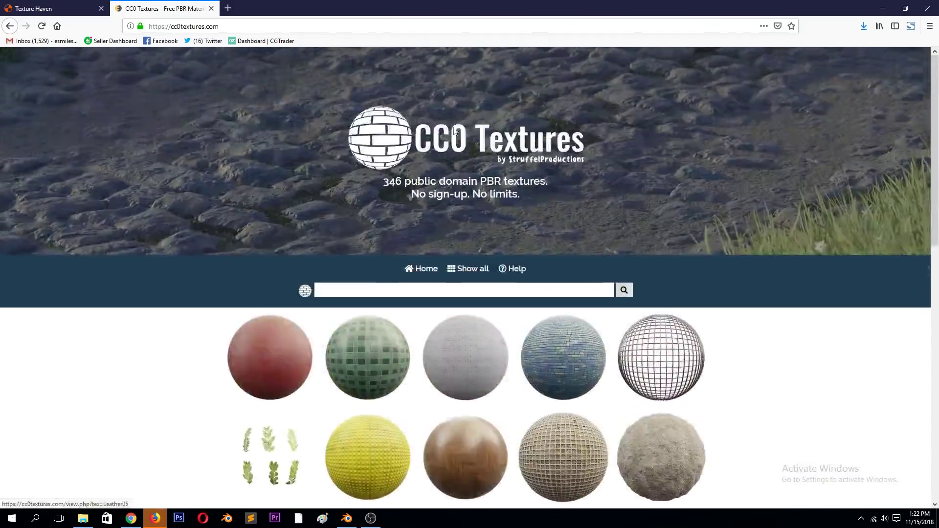
scroll(528, 159, "down", 1)
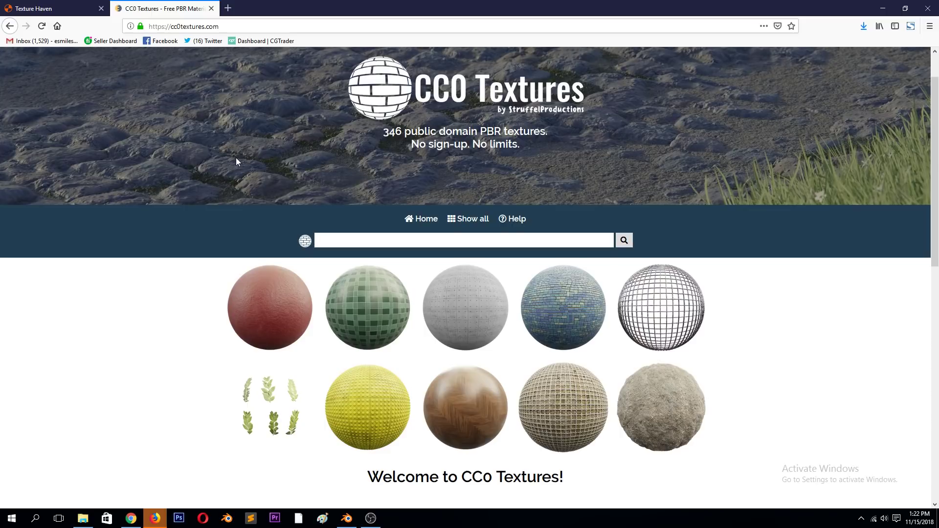
scroll(245, 151, "down", 10)
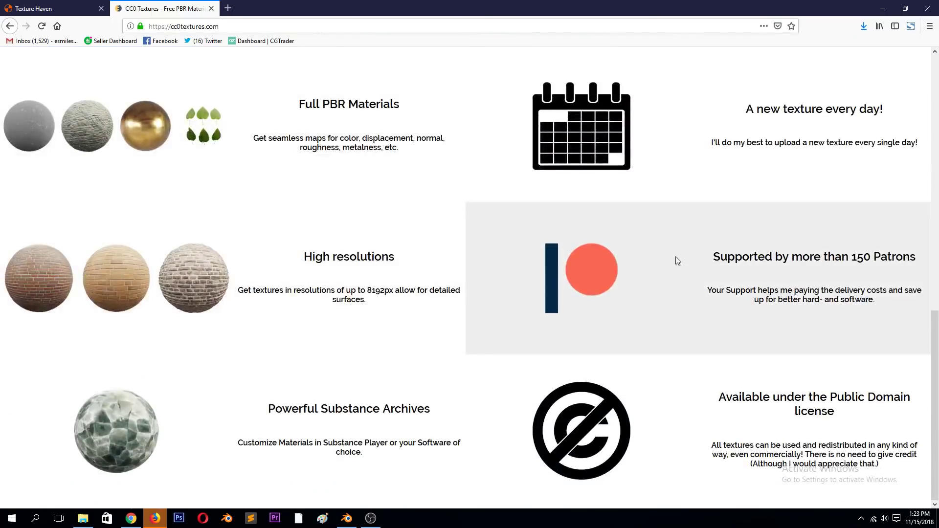
scroll(571, 264, "up", 2)
scroll(571, 264, "up", 6)
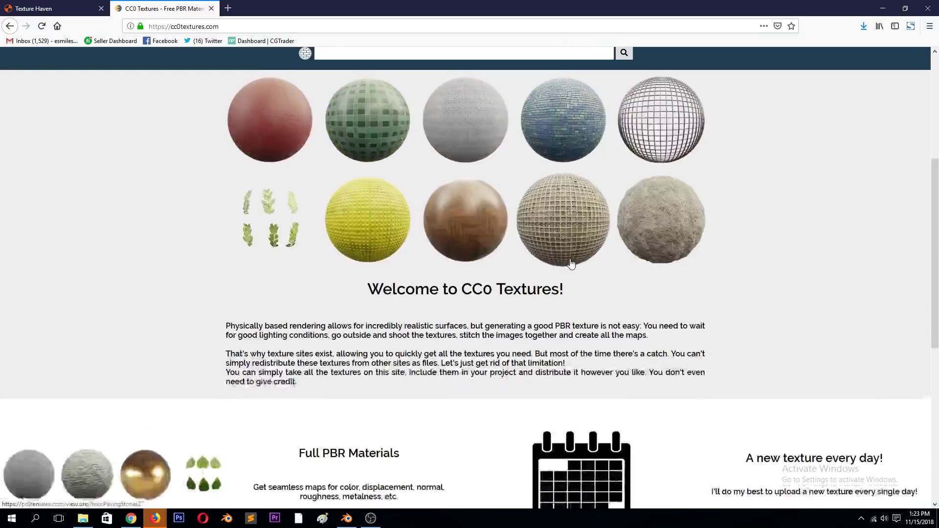
scroll(538, 212, "up", 2)
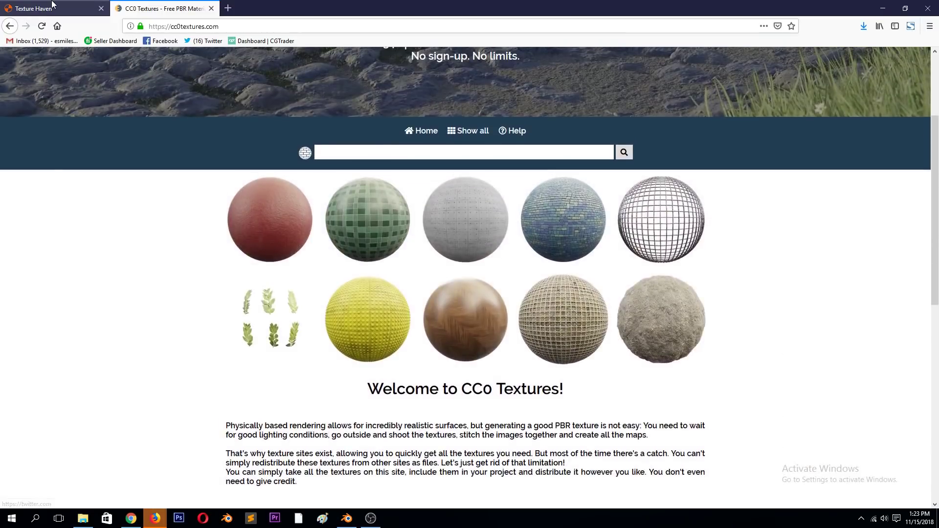
- Return to Texture Haven's brick map preview, then switch to Blender and shrink its window so both are visible
left_click(64, 9)
scroll(315, 214, "up", 4)
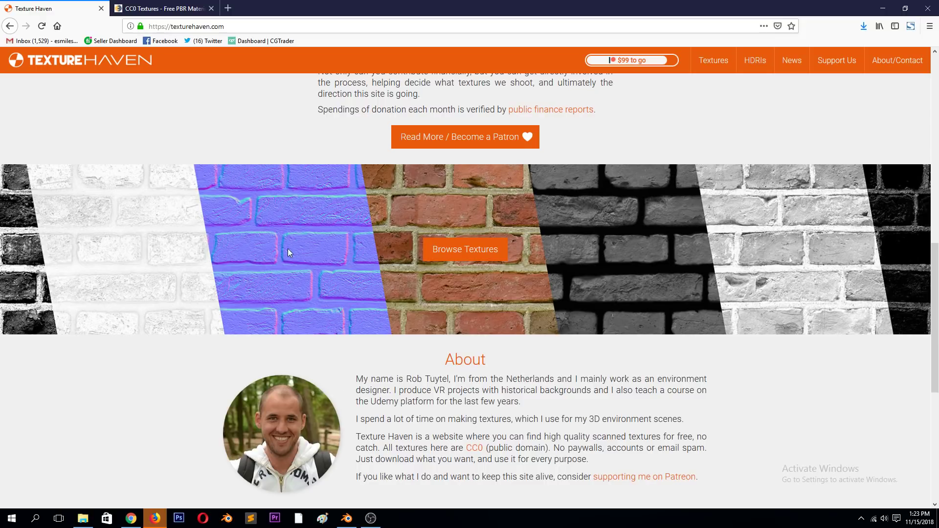
left_click(346, 518)
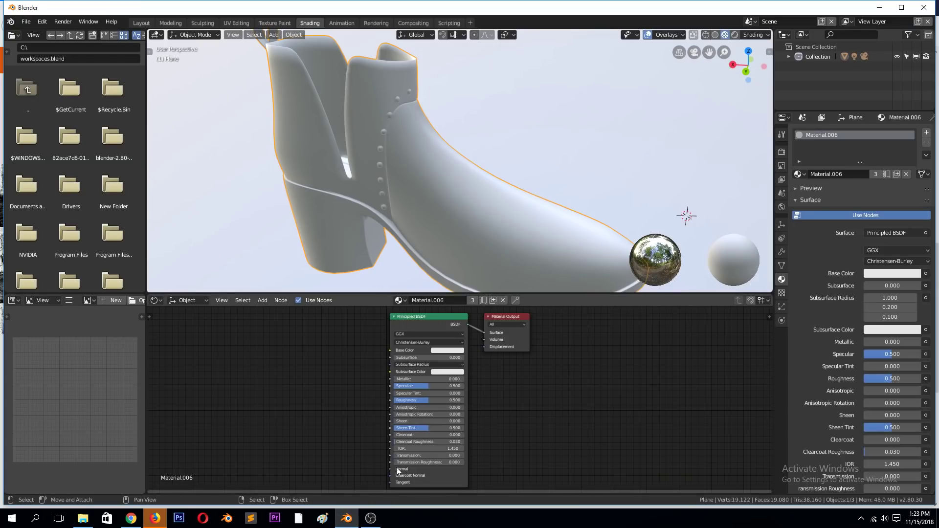
left_click(351, 516)
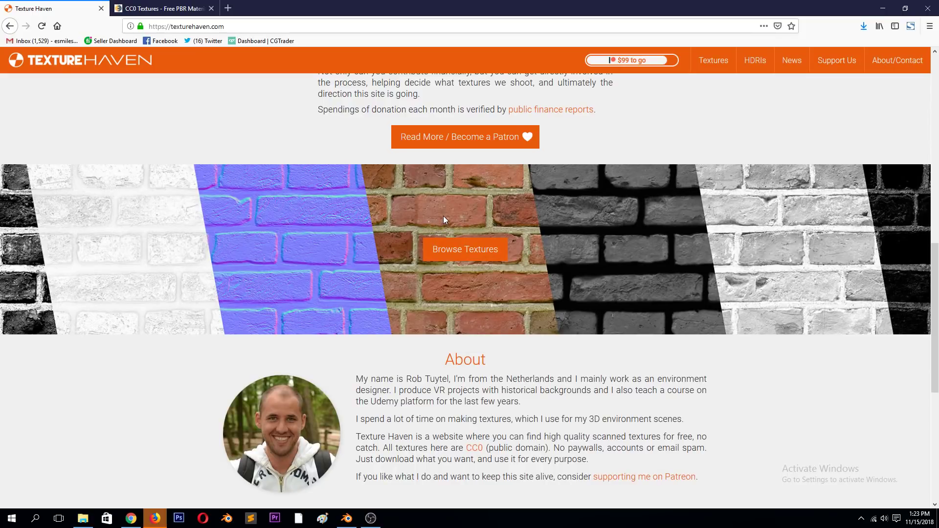
left_click(346, 518)
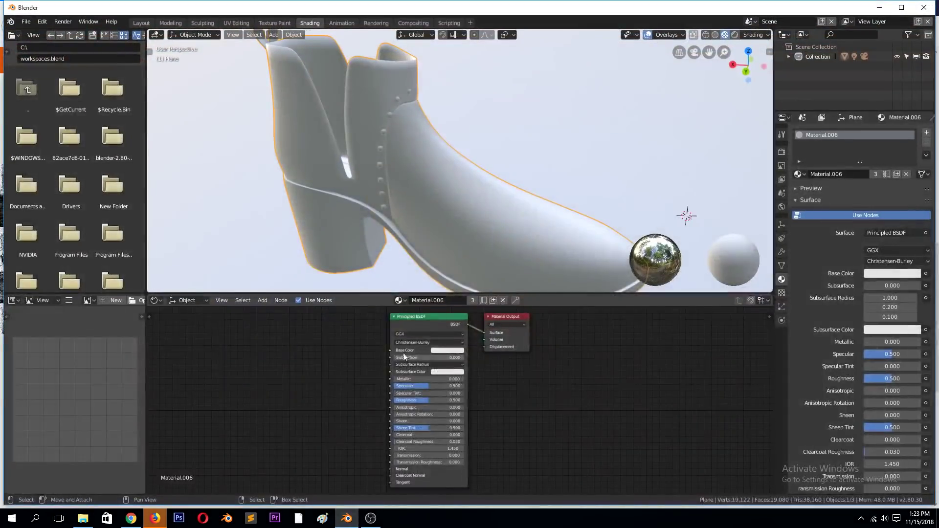
left_click_drag(379, 3, 379, 55)
left_click_drag(3, 222, 465, 221)
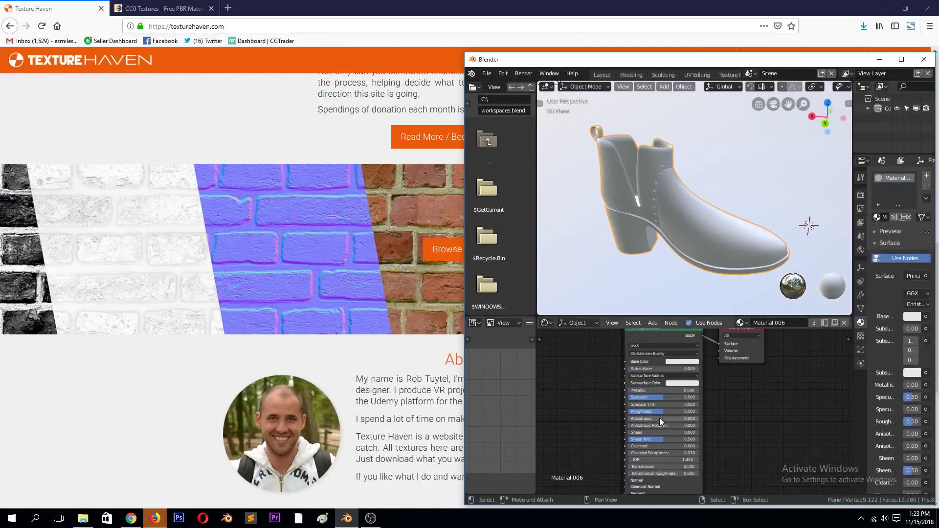
- Reposition the Blender window over the web page so the brick normal map strip stays uncovered
left_click_drag(658, 421, 697, 437)
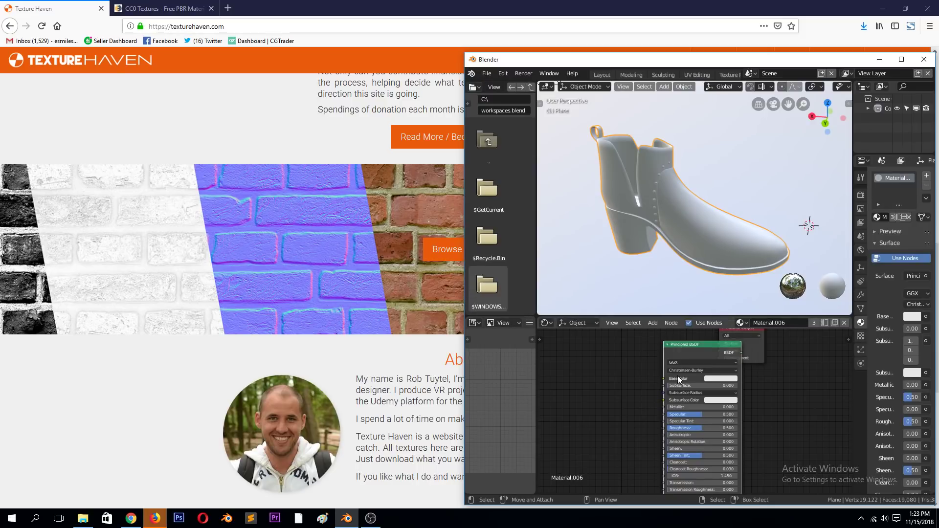
left_click_drag(697, 356, 669, 339)
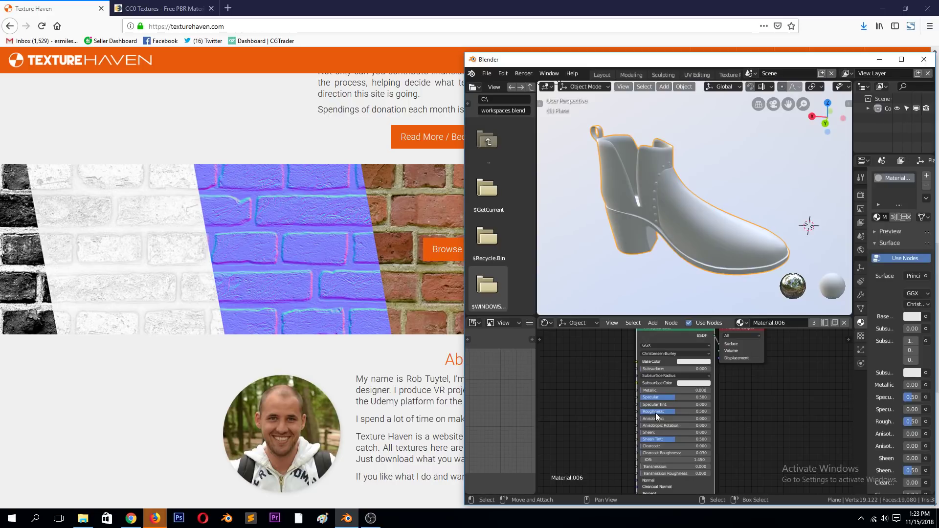
left_click_drag(696, 61, 843, 47)
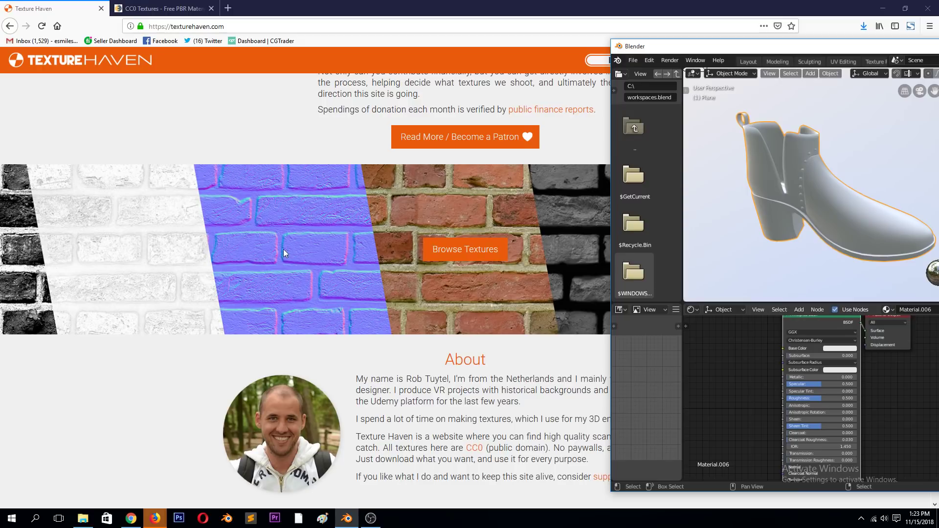
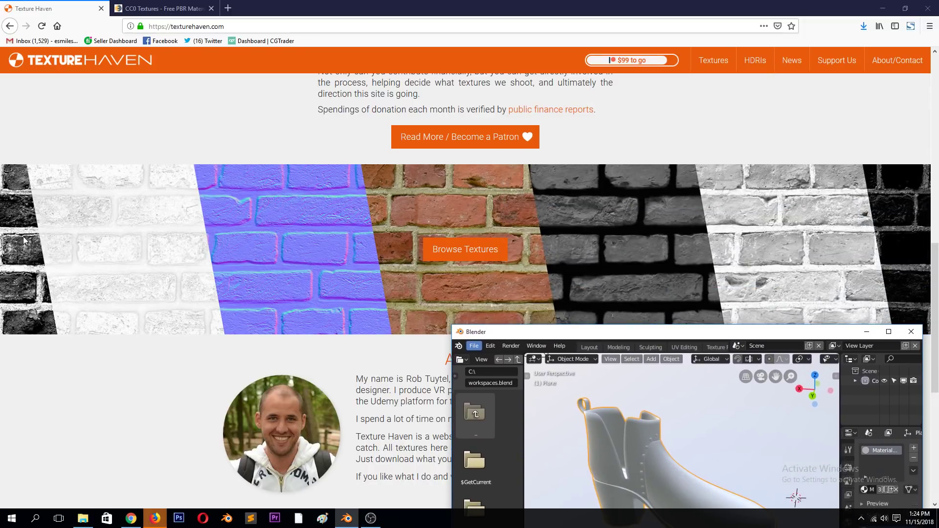
left_click_drag(620, 328, 603, 116)
- Rearrange the Principled BSDF and Material Output nodes, and enlarge the node editor by shrinking the 3D viewport above it
left_click_drag(637, 452, 684, 518)
scroll(741, 455, "down", 3)
left_click_drag(703, 471, 747, 467)
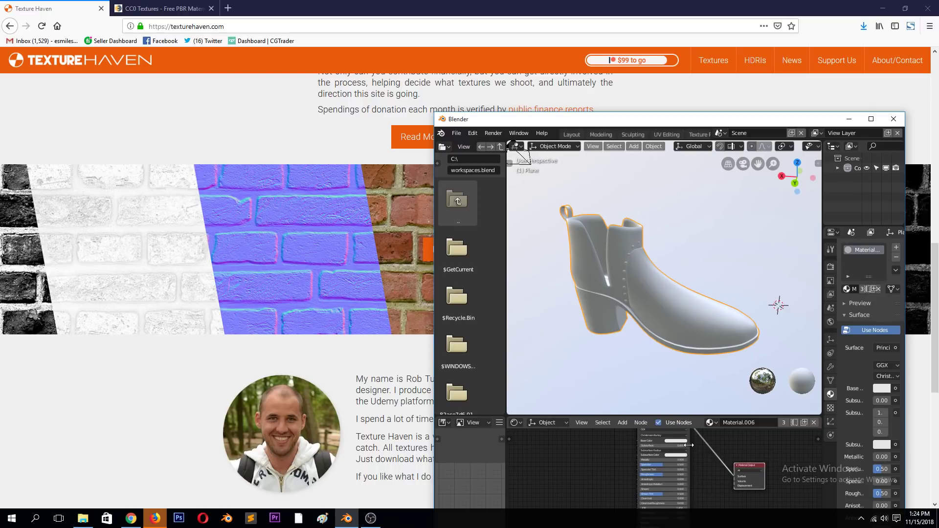
scroll(686, 444, "down", 2)
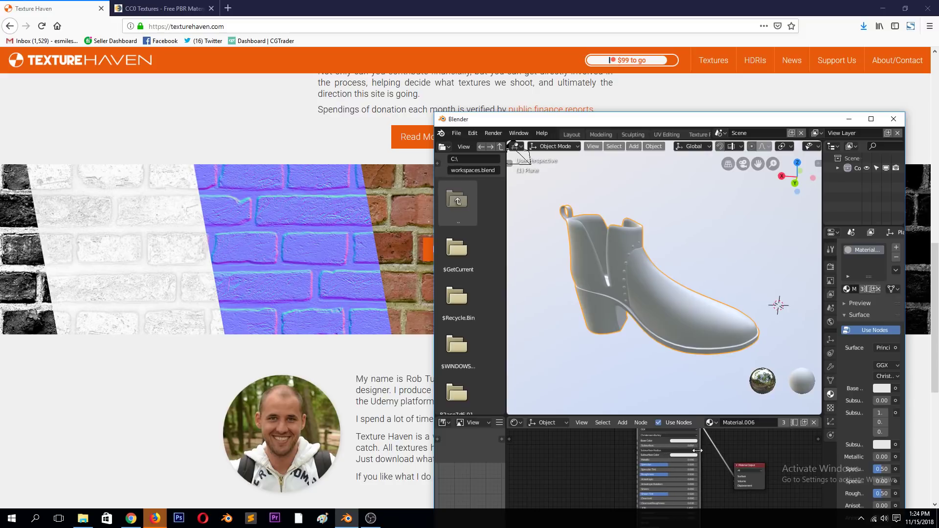
left_click_drag(657, 443, 654, 453)
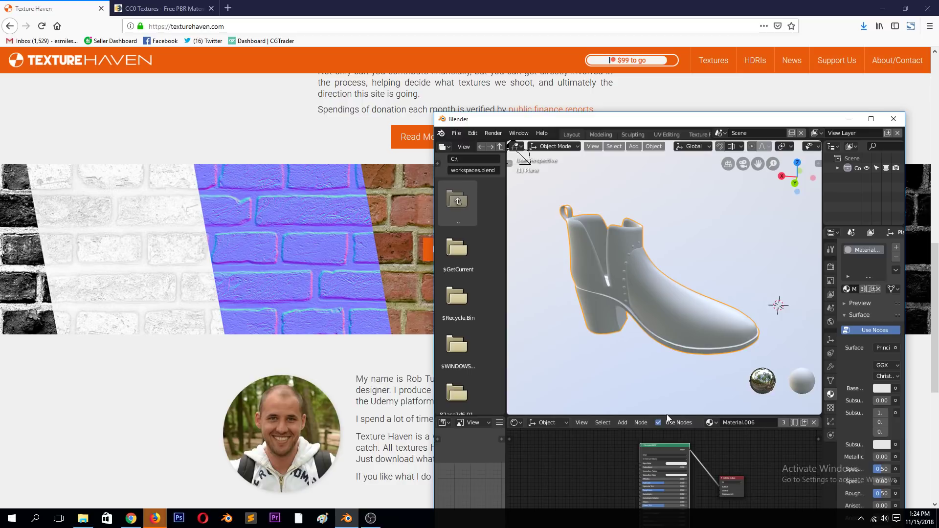
left_click_drag(667, 415, 675, 247)
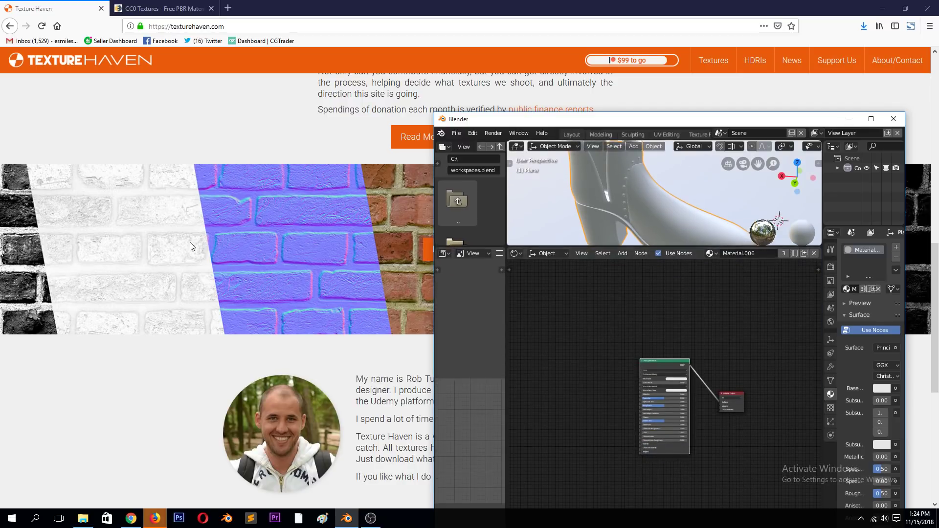
- Set the Principled BSDF's Roughness to 1.000
scroll(685, 395, "up", 4)
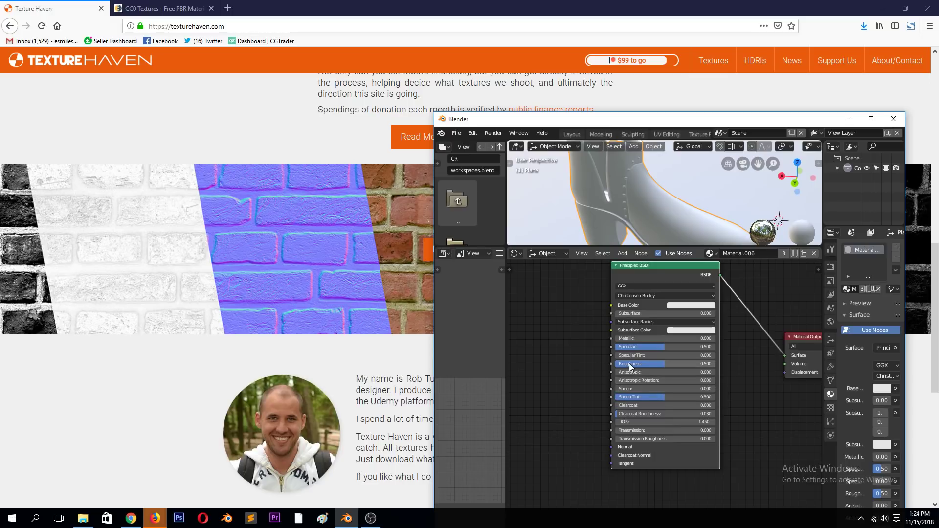
left_click_drag(659, 365, 715, 365)
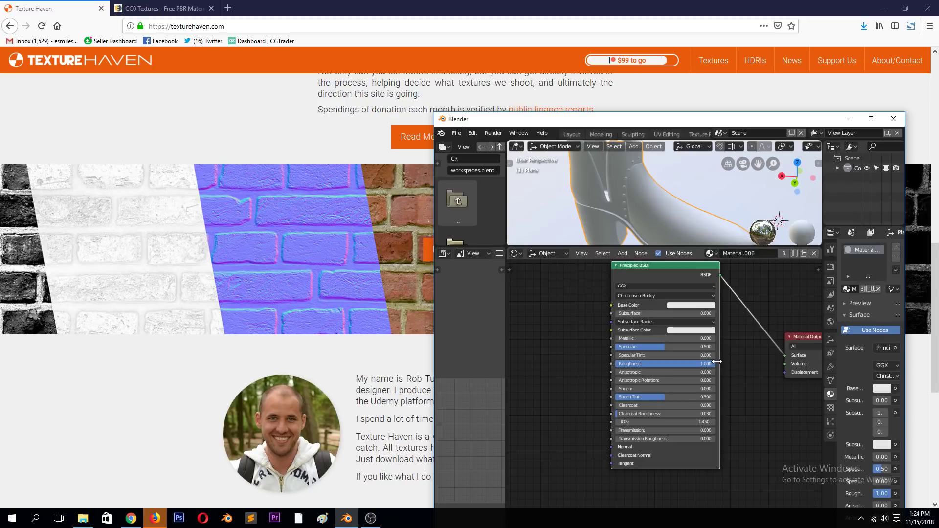
- Set the Principled BSDF's Roughness to 0.000 and reposition the Blender window over the brick map preview
left_click_drag(713, 363, 622, 363)
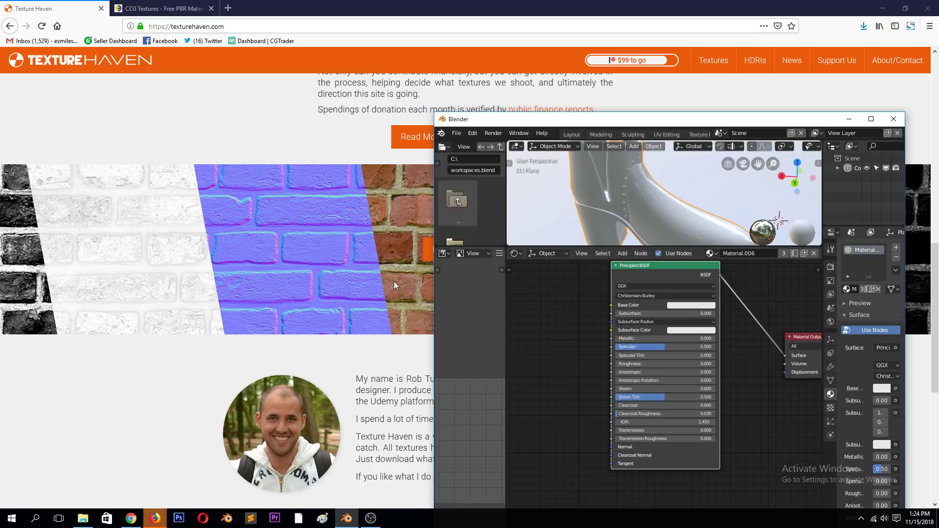
left_click_drag(595, 120, 523, 352)
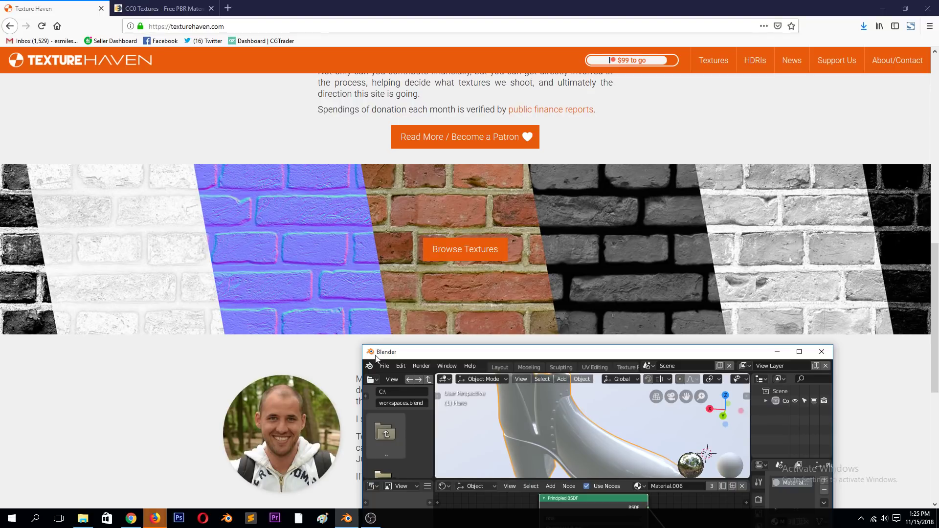
left_click_drag(499, 359, 500, 246)
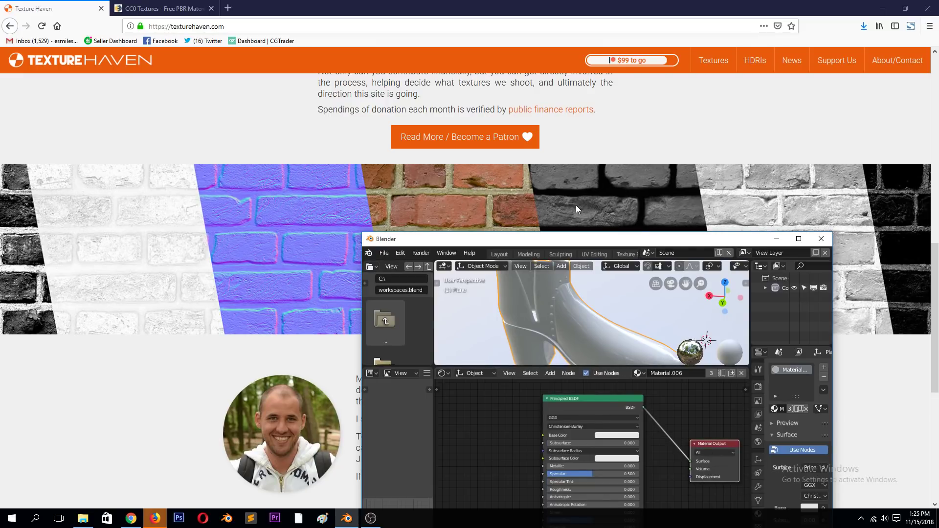
left_click_drag(610, 245, 500, 175)
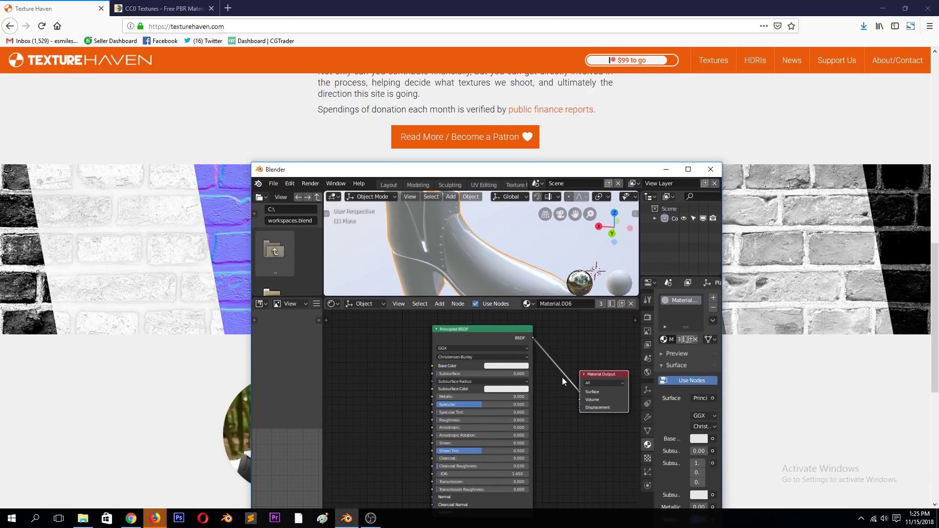
- Rearrange the Principled BSDF and Material Output nodes in the node editor
key("g")
left_click(483, 522)
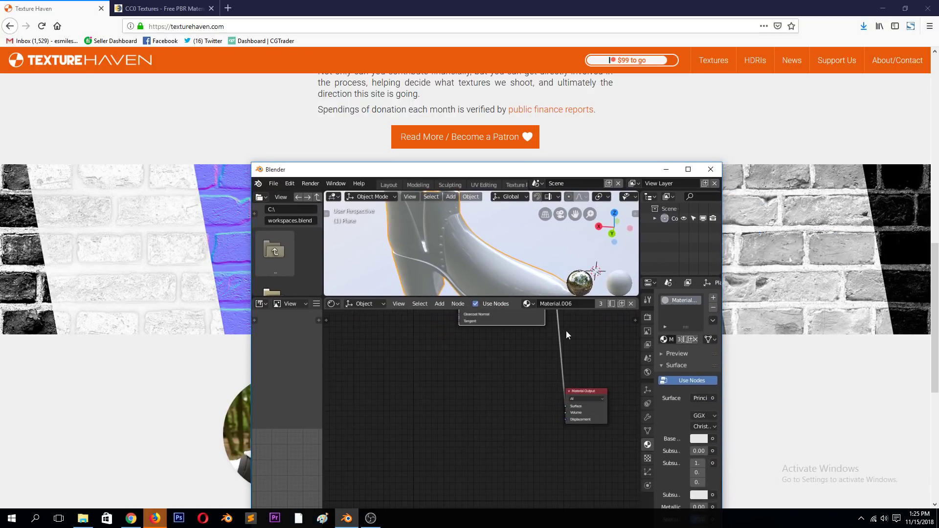
left_click_drag(527, 321, 525, 449)
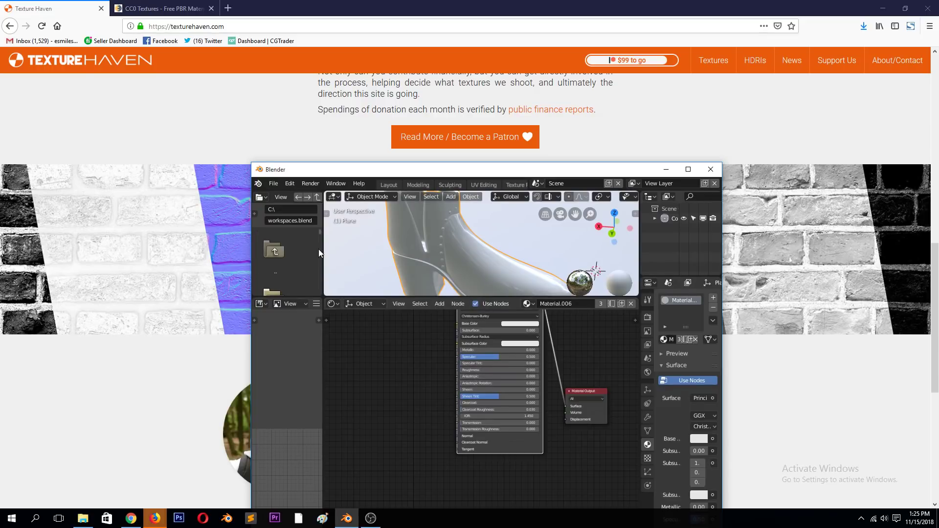
- Switch to the browser and open Texture Haven's full texture catalogue from its home page
left_click(247, 118)
scroll(321, 166, "up", 10)
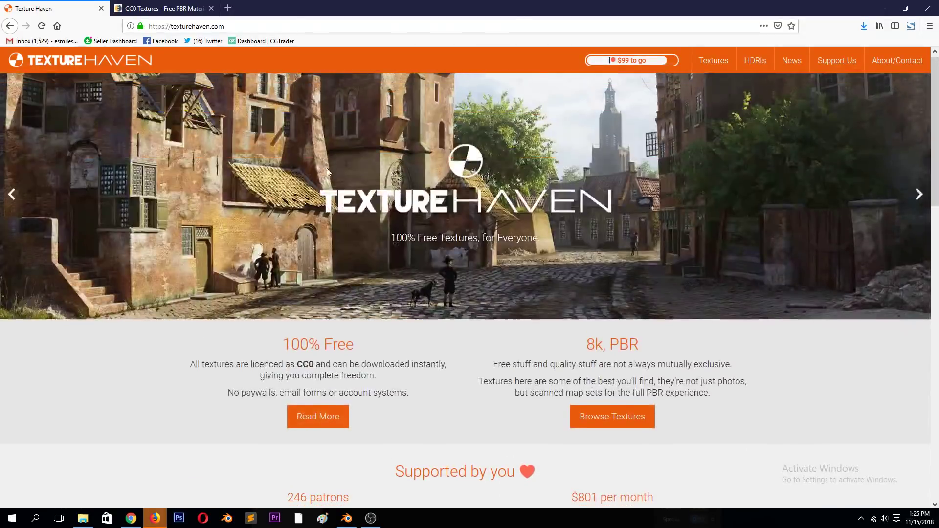
scroll(327, 168, "down", 3)
left_click(600, 277)
- Search the CC0 Textures site for "brushed metal"
key("ctrl+Tab")
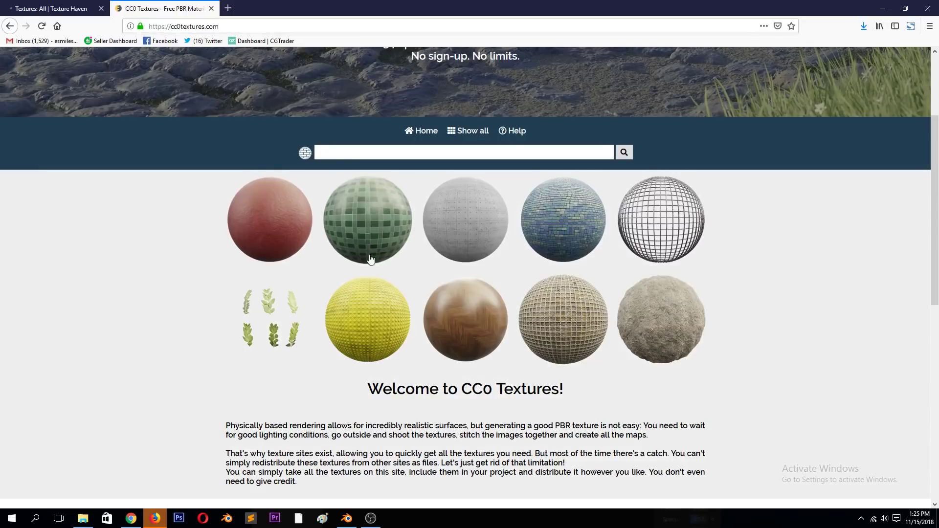
scroll(371, 254, "down", 3)
scroll(560, 283, "down", 7)
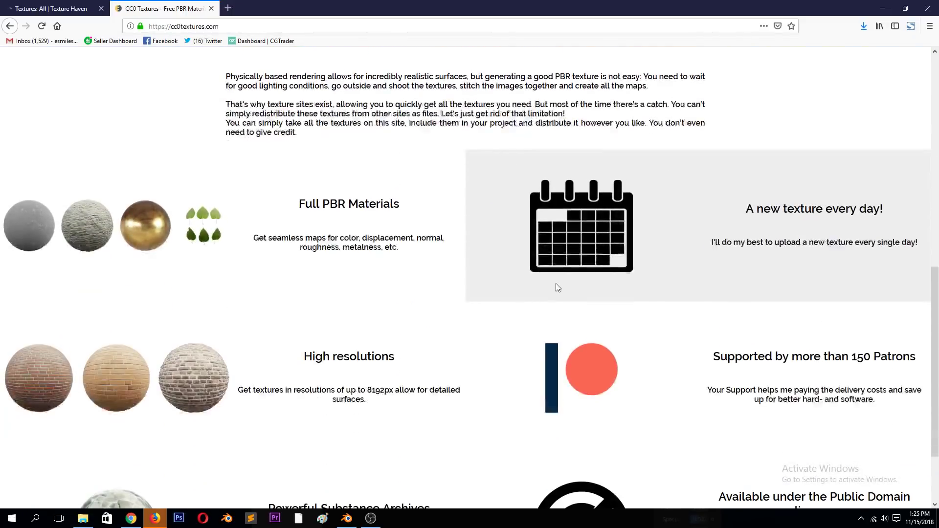
scroll(461, 128, "up", 8)
left_click(471, 107)
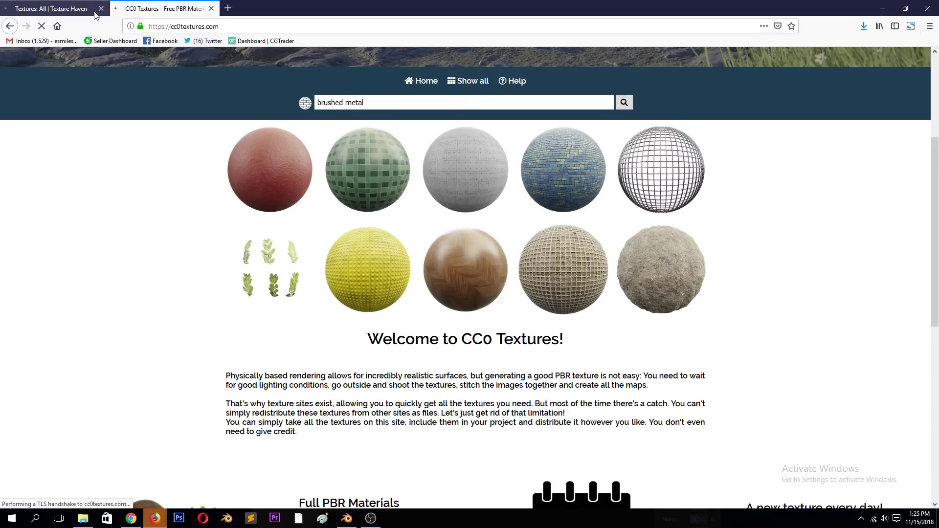
- Browse Texture Haven's All Textures page and open the marble_01 texture
left_click(54, 8)
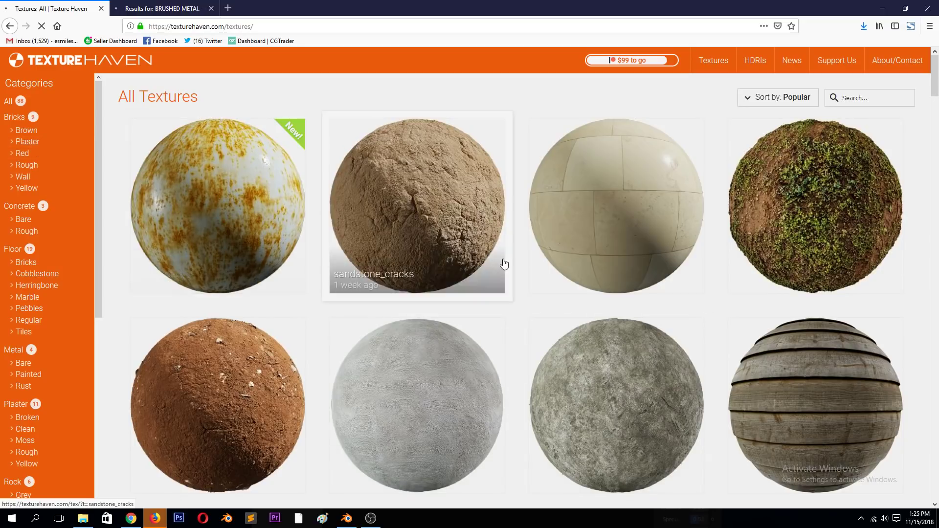
scroll(650, 216, "down", 2)
scroll(888, 117, "up", 2)
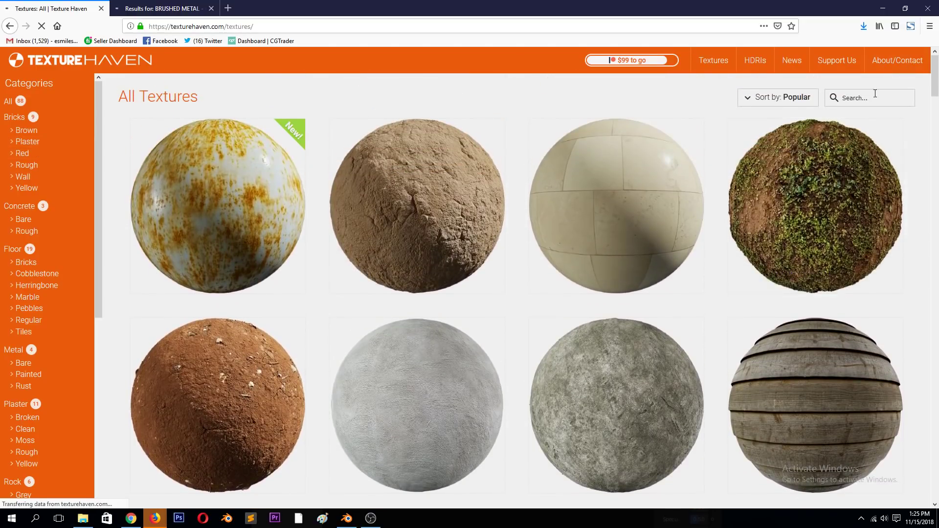
scroll(636, 264, "down", 2)
scroll(616, 285, "down", 3)
scroll(538, 284, "up", 5)
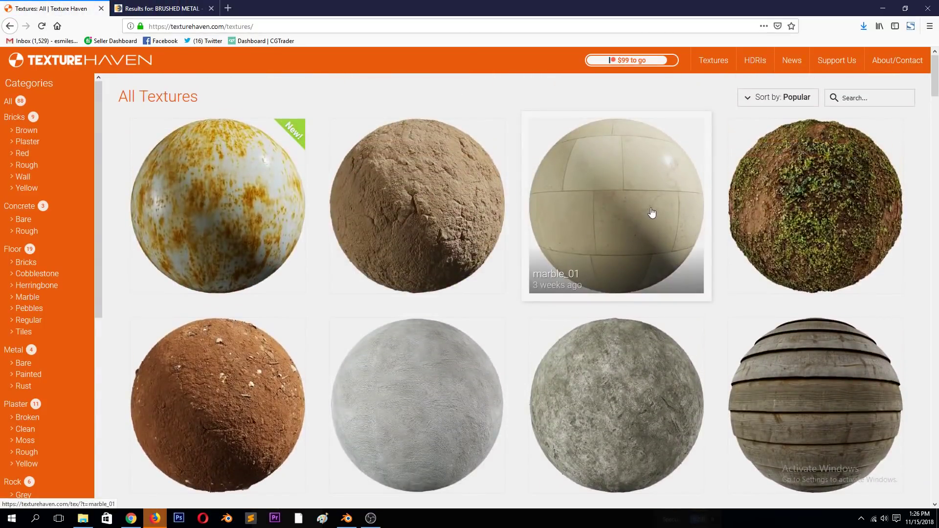
left_click(651, 211)
- Review the downloadable maps on the marble_01 page, from AO and Diffuse to Roughness and Specular
left_click(167, 8)
left_click(87, 8)
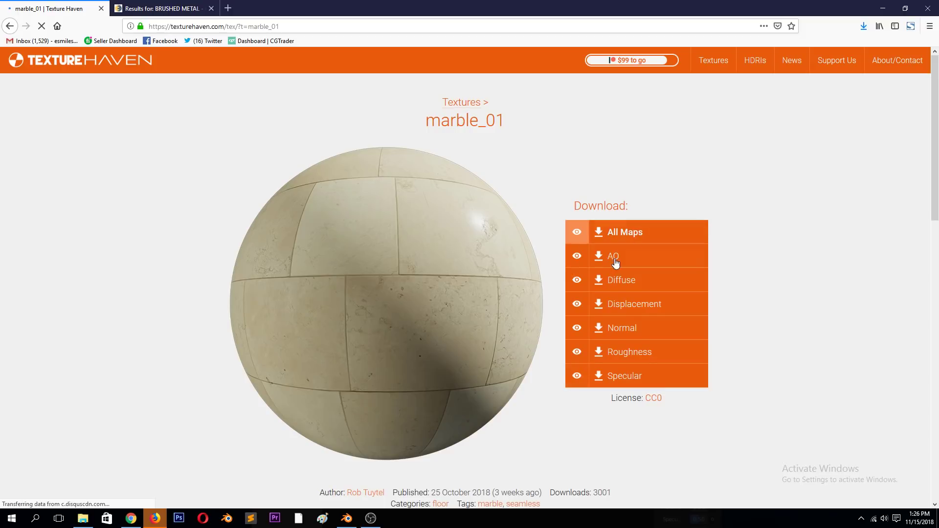
scroll(650, 303, "down", 2)
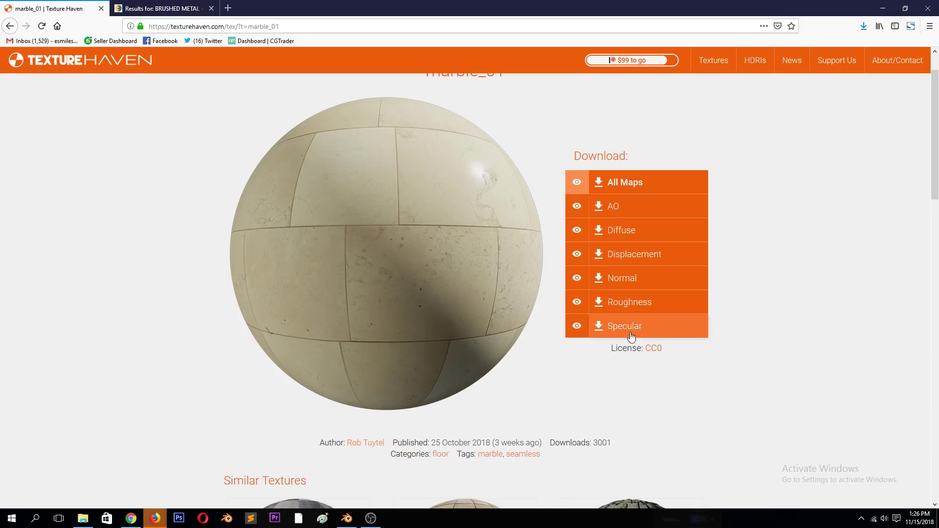
scroll(515, 318, "down", 4)
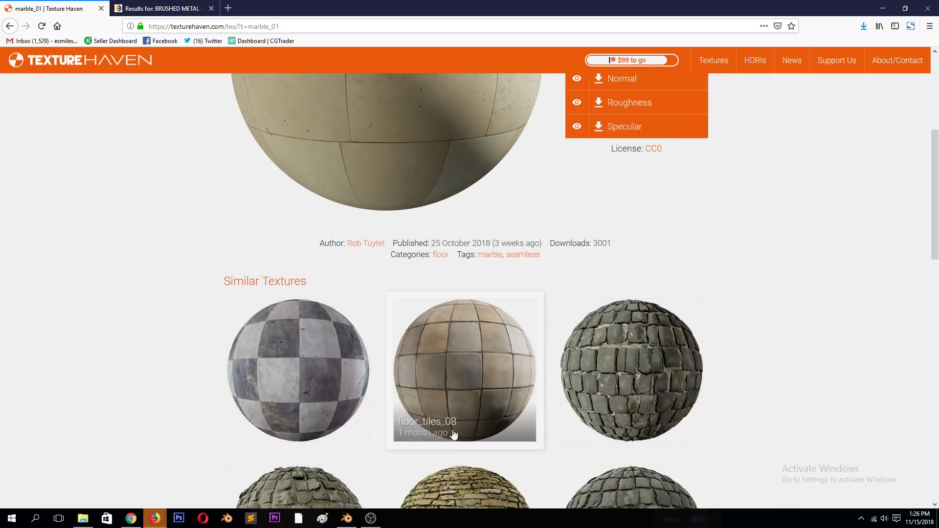
- Switch to Blender, place its window beside the marble_01 map list, and move the Principled BSDF node fully into view
left_click(347, 517)
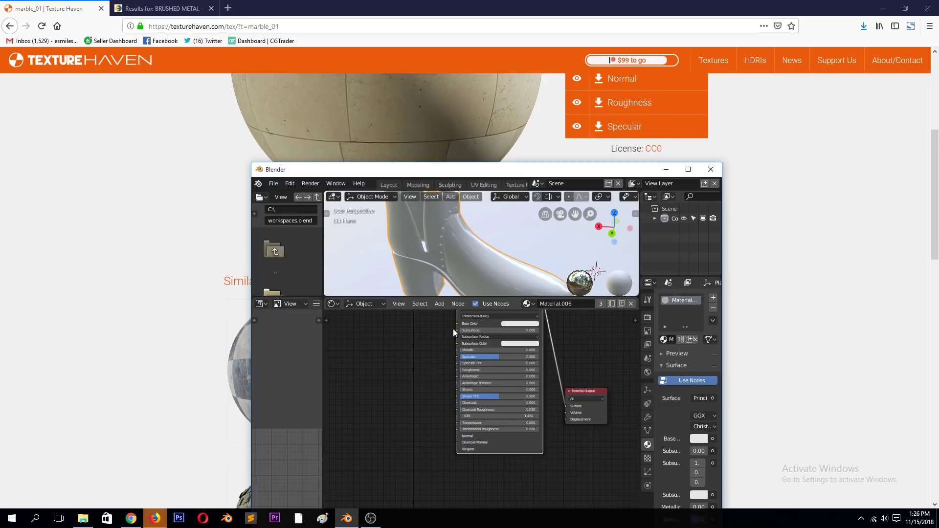
left_click_drag(535, 170, 304, 197)
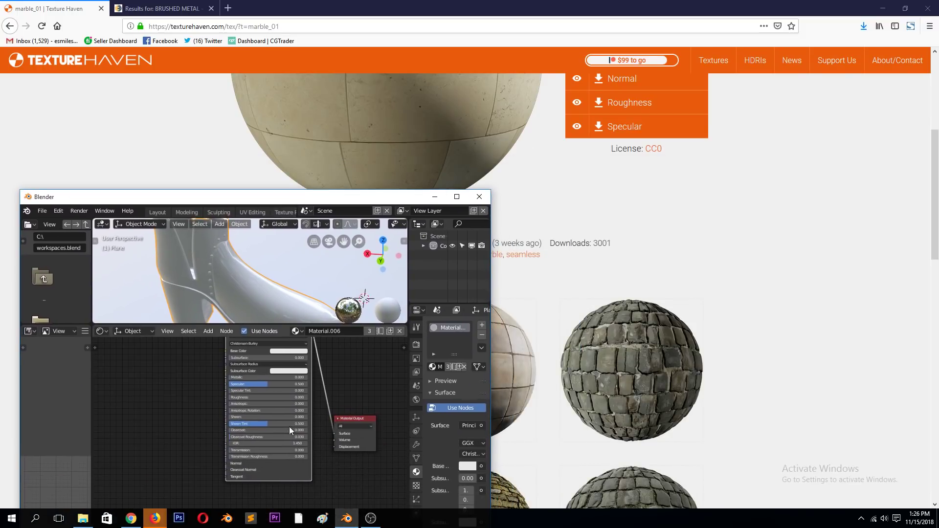
left_click_drag(292, 476, 301, 502)
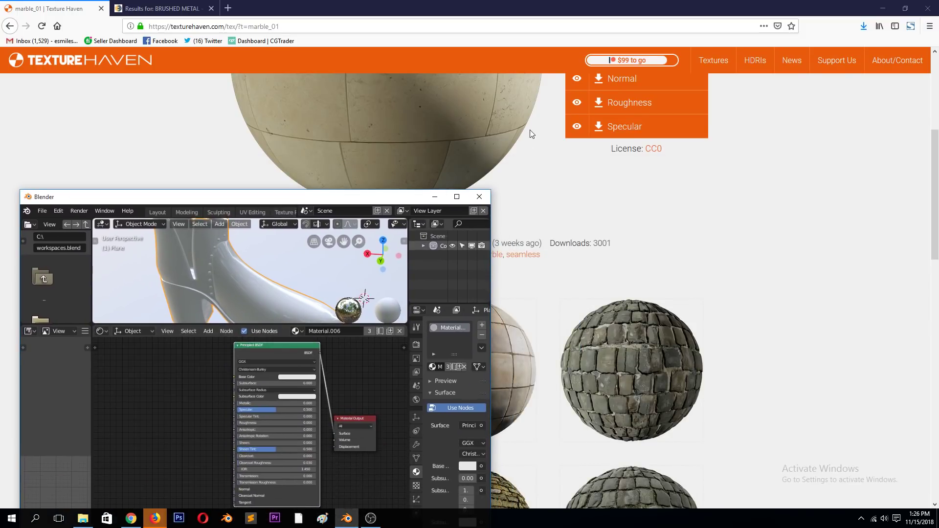
scroll(516, 168, "up", 3)
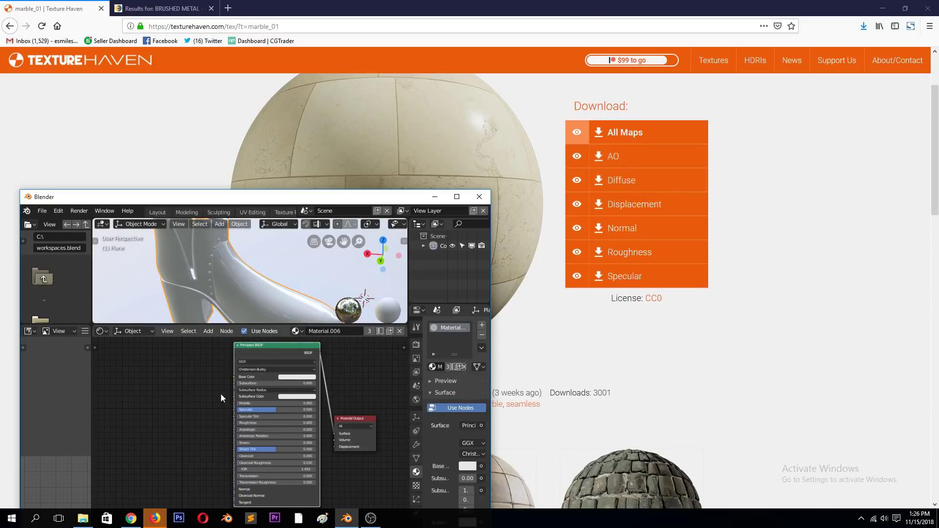
- Open Metal #11 from the CC0 Textures brushed metal results and examine its previews and download options
left_click(133, 6)
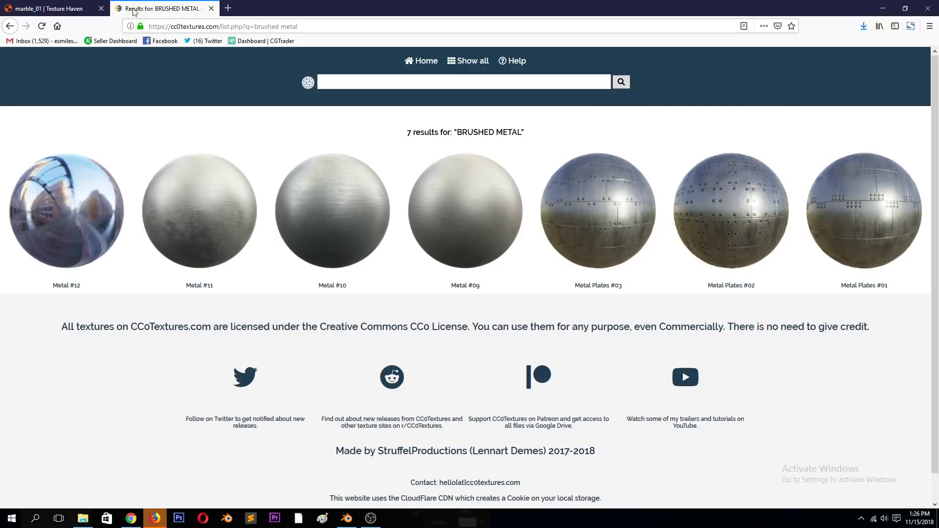
scroll(331, 245, "down", 1)
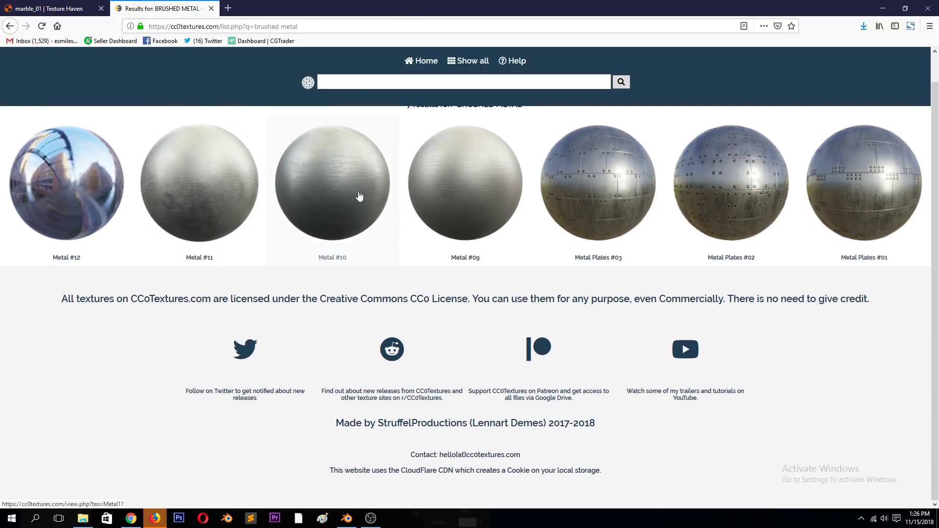
left_click(234, 191)
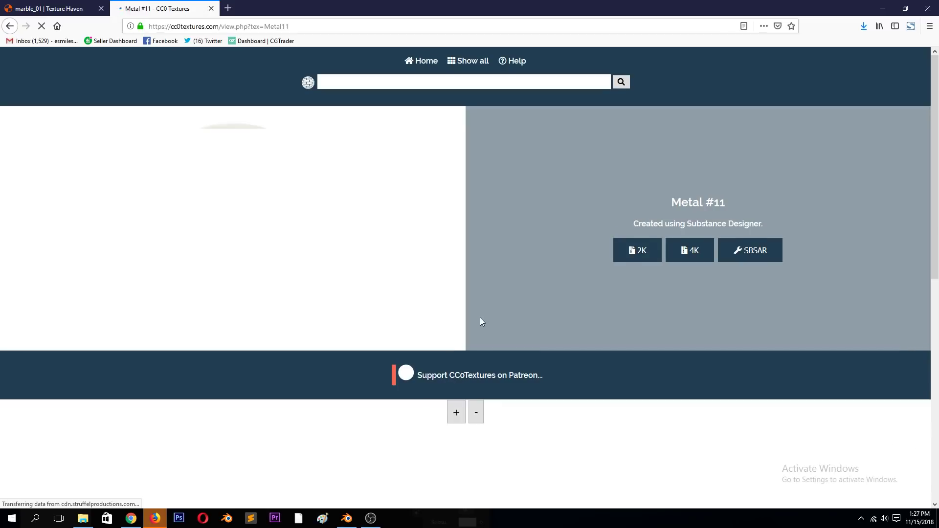
scroll(482, 321, "down", 15)
scroll(461, 323, "up", 9)
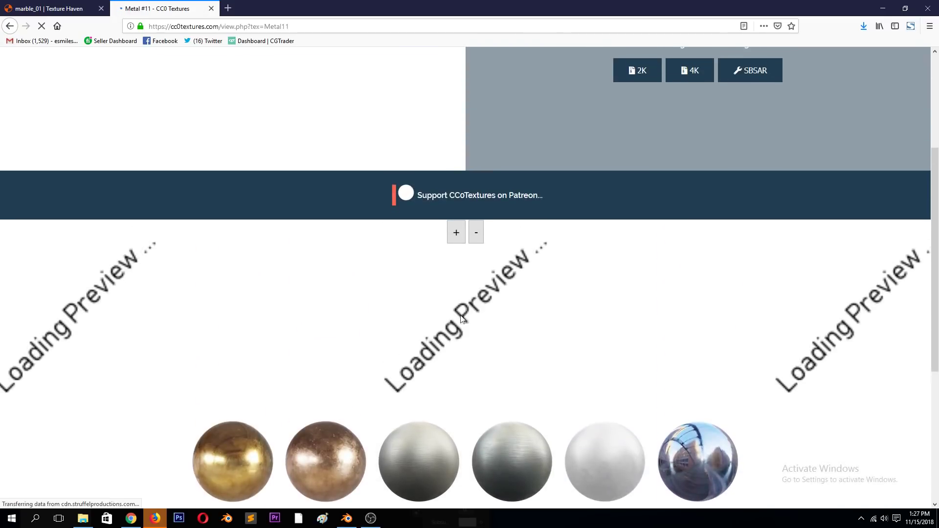
scroll(460, 323, "up", 3)
scroll(396, 296, "down", 5)
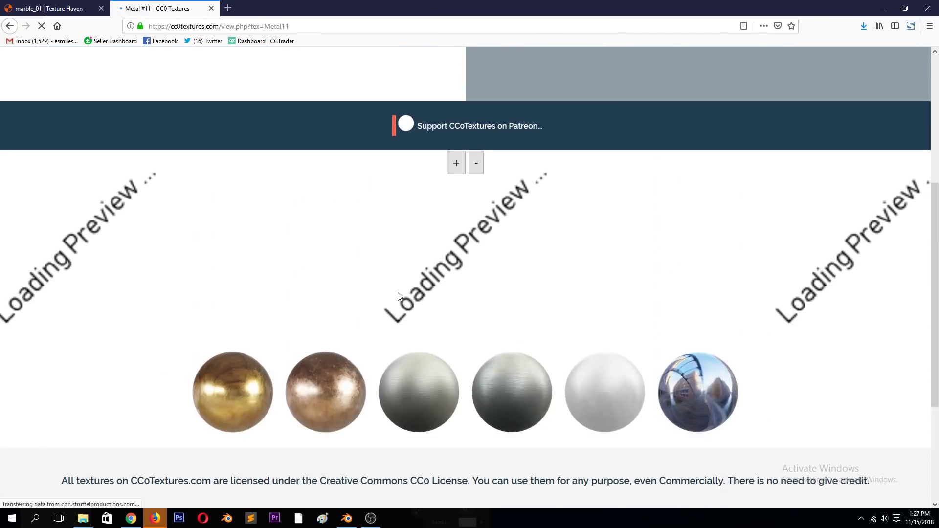
scroll(637, 203, "up", 5)
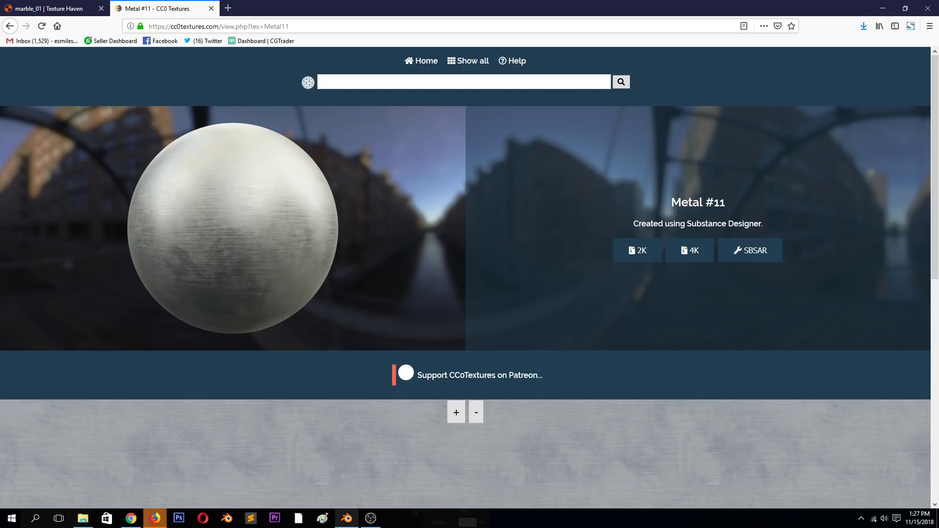
- Switch to Blender in a maximized window, enlarge the 3D viewport, and spread out the Principled BSDF and Material Output nodes
left_click(346, 518)
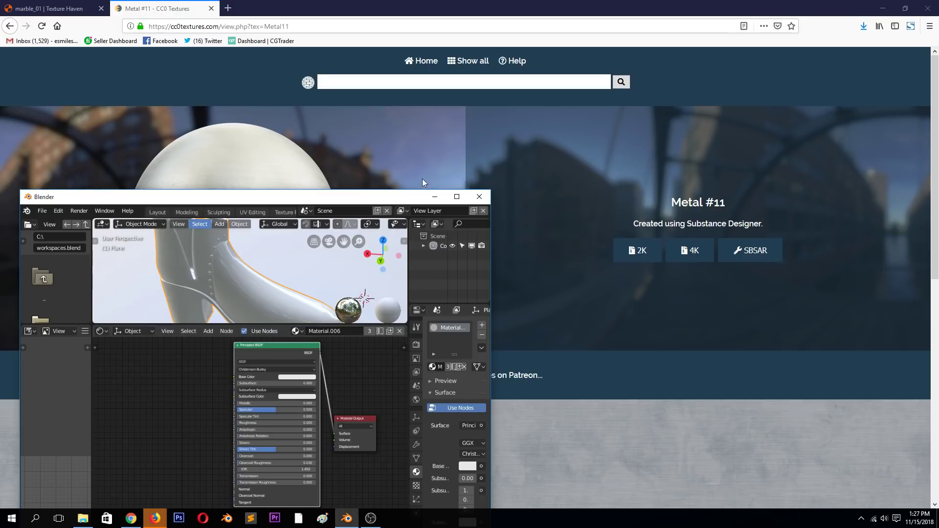
left_click(457, 197)
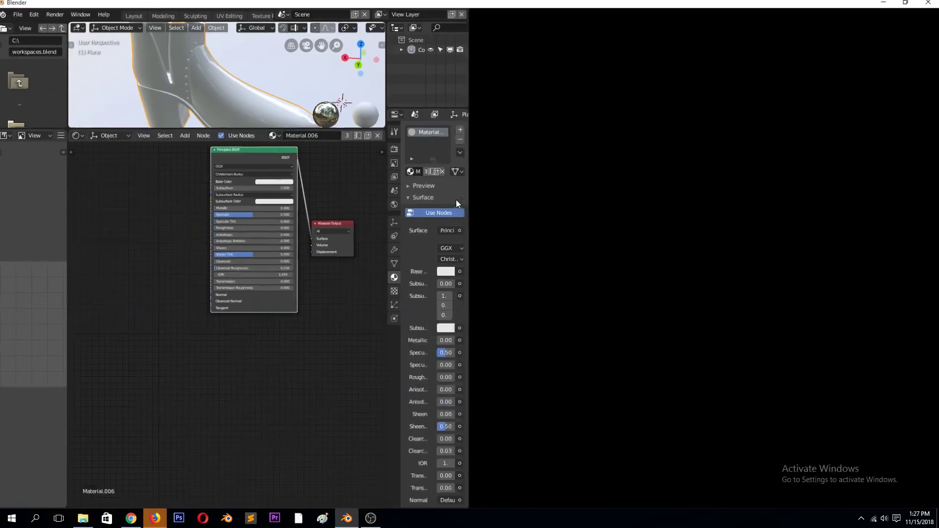
left_click_drag(538, 130, 528, 290)
left_click_drag(513, 358, 480, 429)
left_click_drag(579, 328, 618, 381)
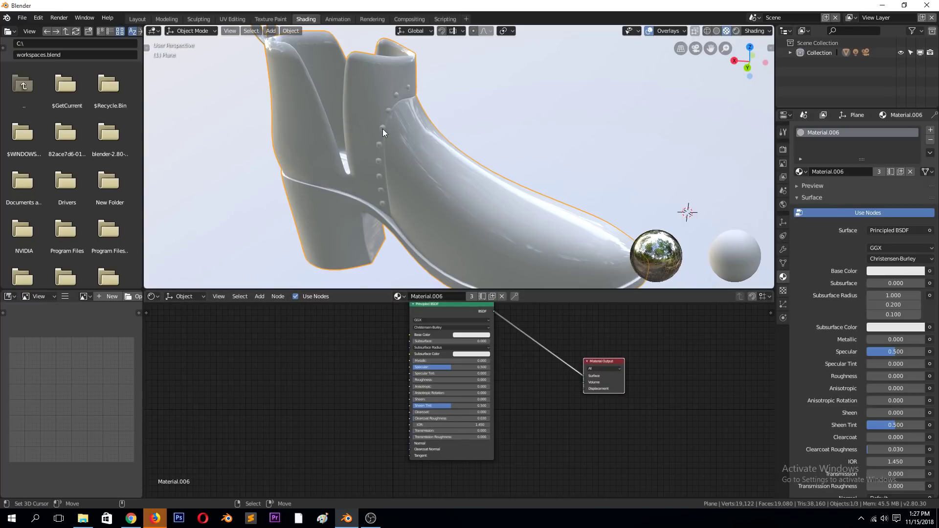
- Inspect the boot's mesh in Edit Mode from another angle and return to Object Mode
scroll(382, 128, "down", 3)
scroll(424, 162, "up", 2)
key("Tab")
scroll(423, 185, "up", 2)
scroll(424, 184, "down", 2)
middle_click_drag(423, 185, 474, 208)
key("Tab")
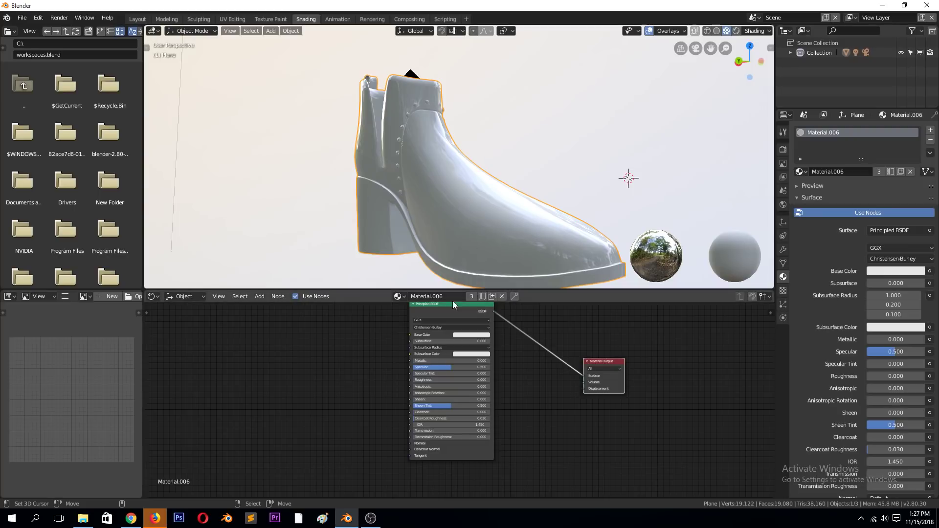
- Move the Principled BSDF closer to the Material Output and add an Image Texture node on its input side
left_click_drag(417, 315, 446, 333)
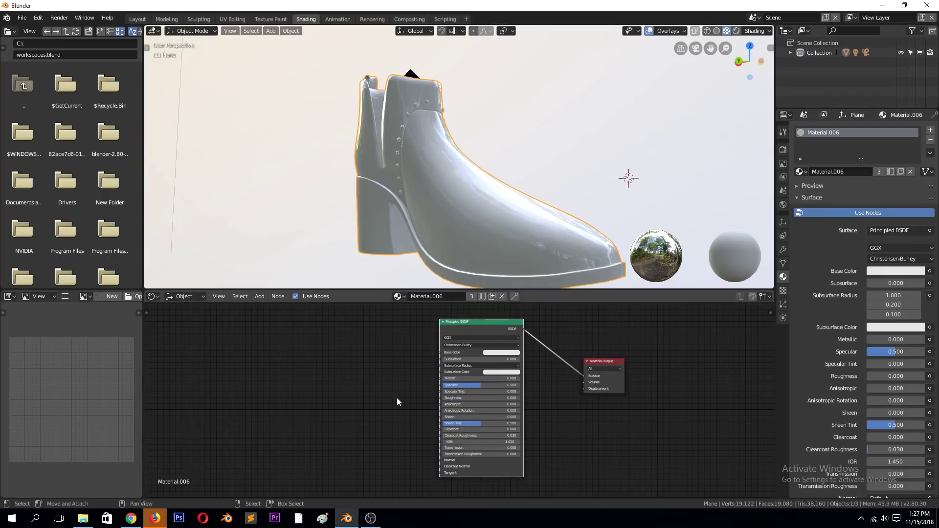
key("shift+a")
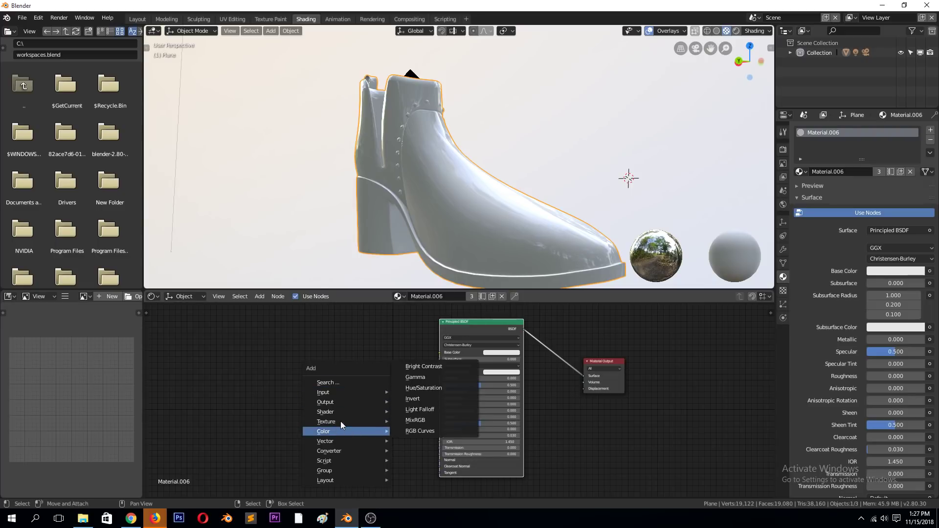
mouse_move(383, 422)
left_click(423, 346)
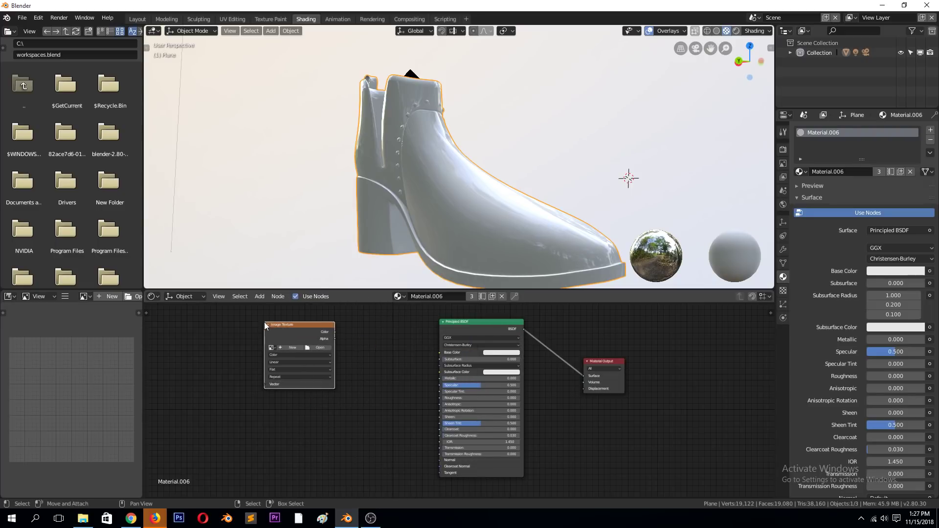
- Load Leather02_col.jpg from the [2K]Leather02 texture folder into the Image Texture node and connect its Color output to Base Color
left_click(324, 349)
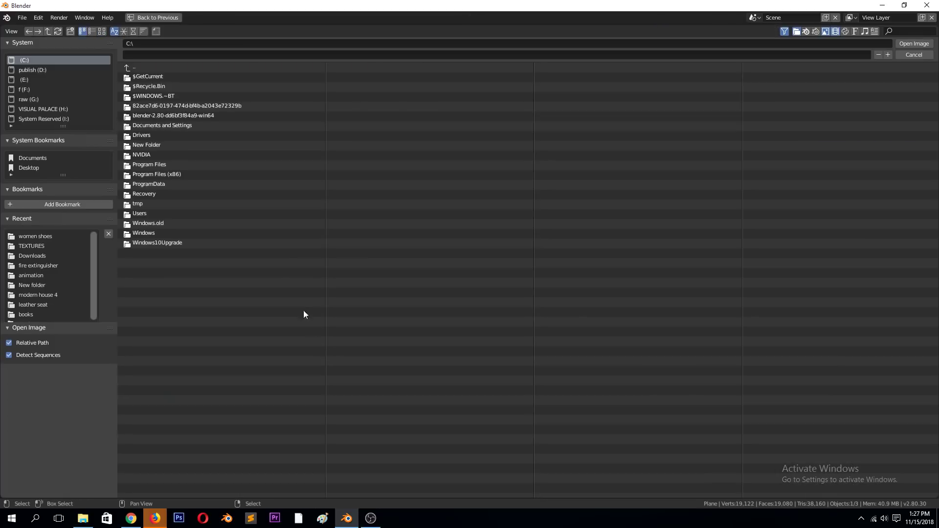
left_click(30, 247)
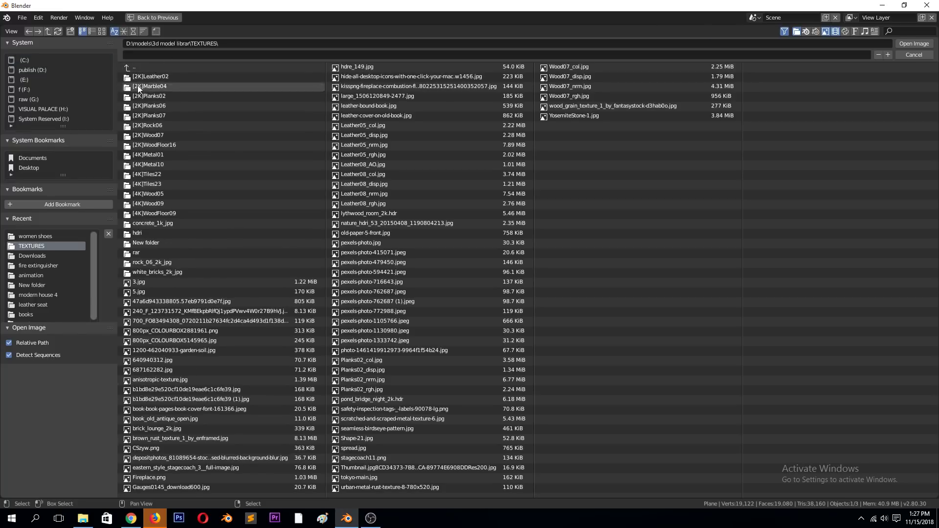
key("super+Down")
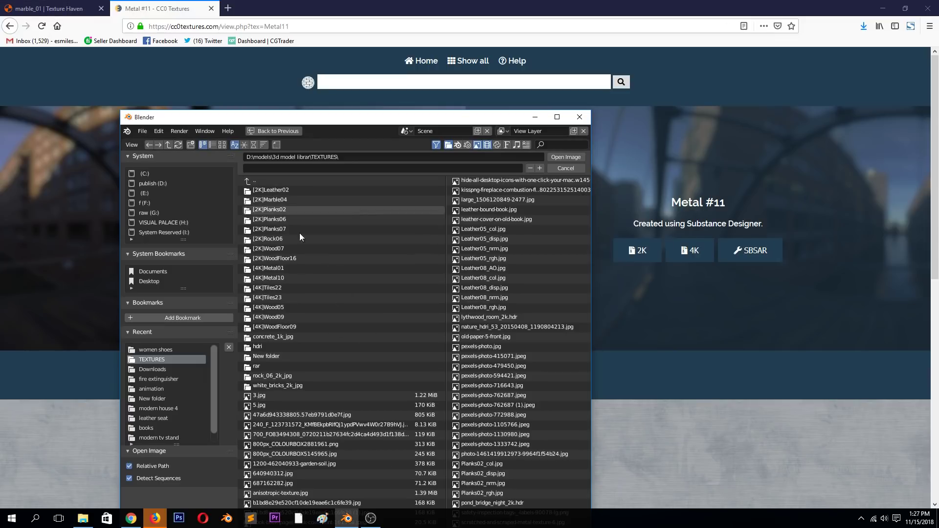
left_click(274, 190)
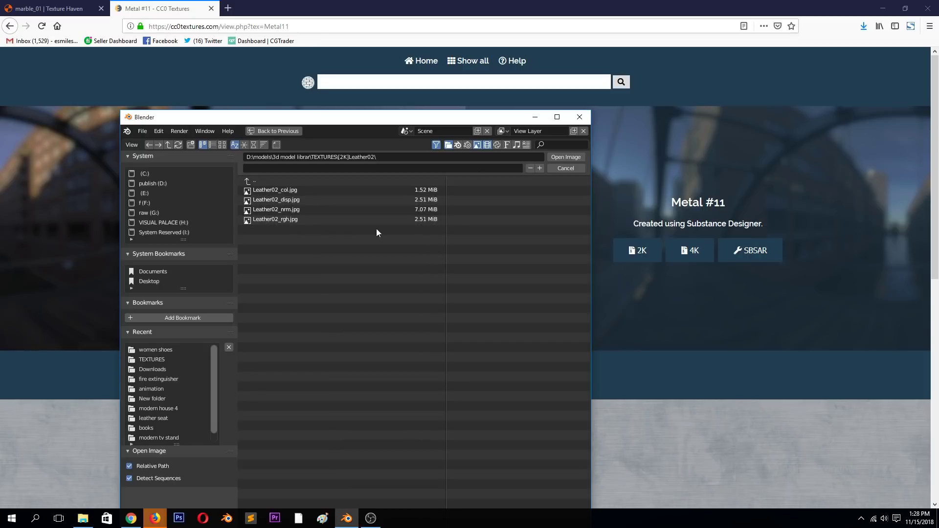
left_click(560, 122)
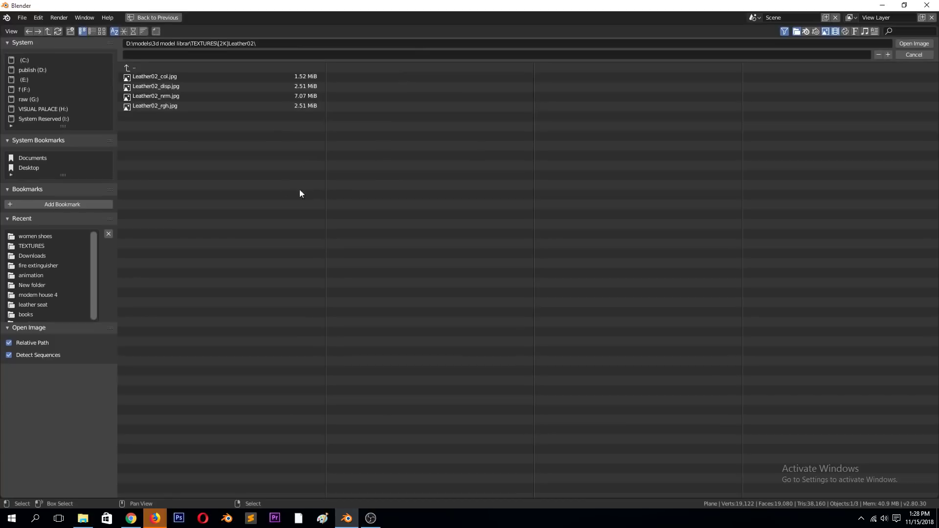
double_click(202, 77)
left_click_drag(335, 332, 443, 352)
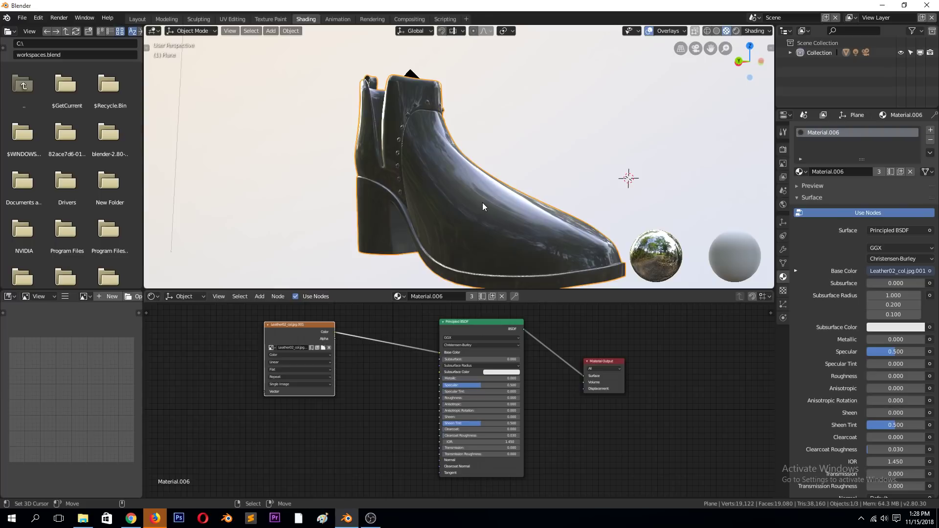
- Set the Principled BSDF's Roughness to 1.000
middle_click_drag(495, 179, 303, 161)
scroll(303, 161, "up", 8)
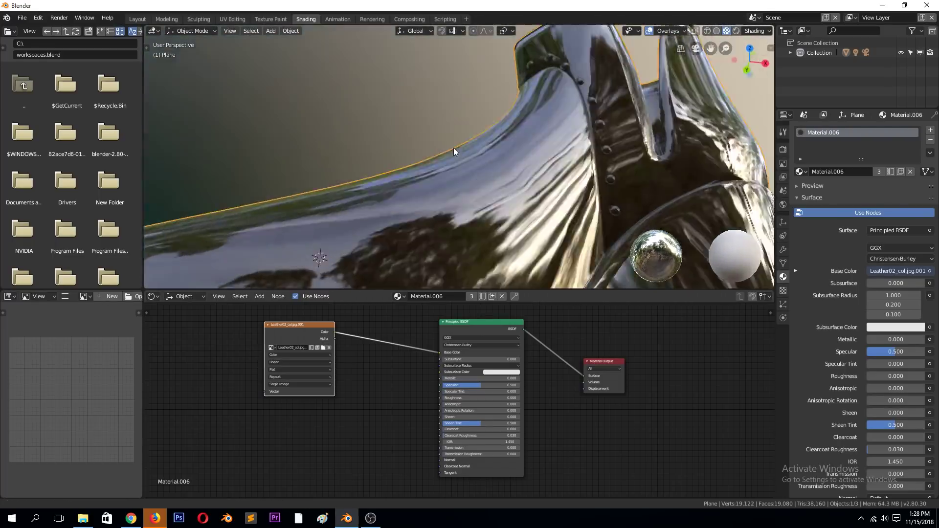
scroll(450, 146, "down", 3)
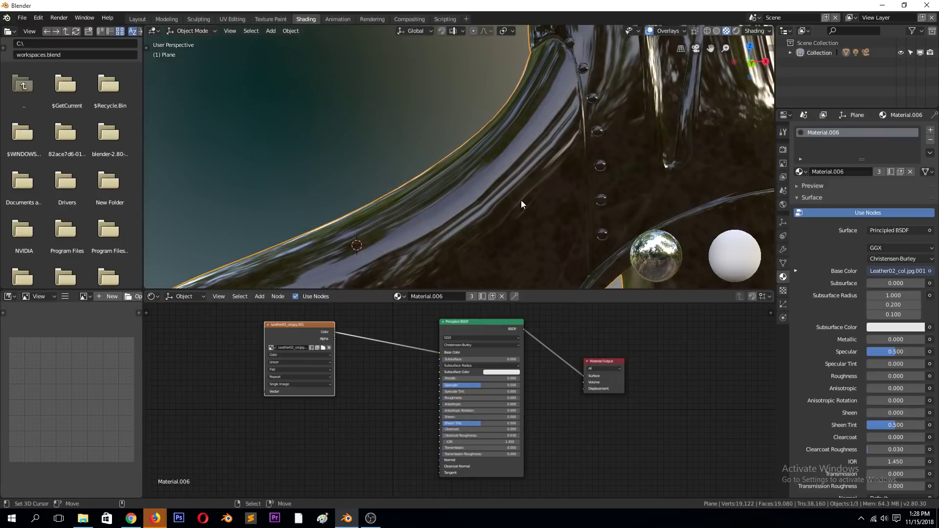
scroll(532, 226, "down", 4)
scroll(487, 213, "up", 4)
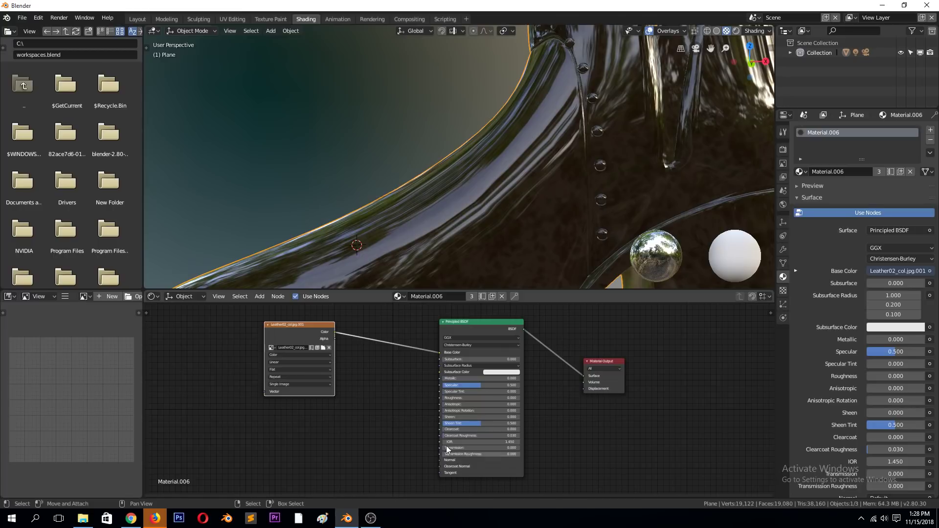
scroll(453, 399, "up", 2)
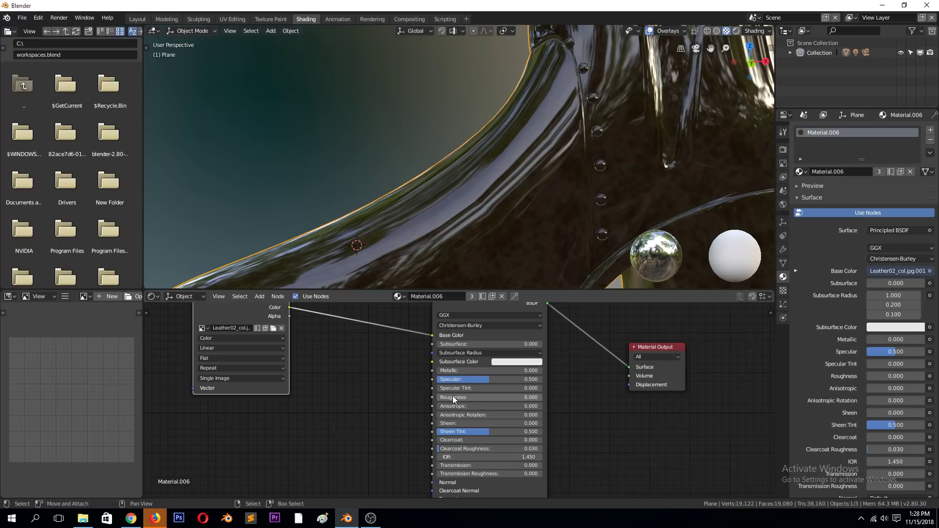
left_click_drag(452, 395, 518, 396)
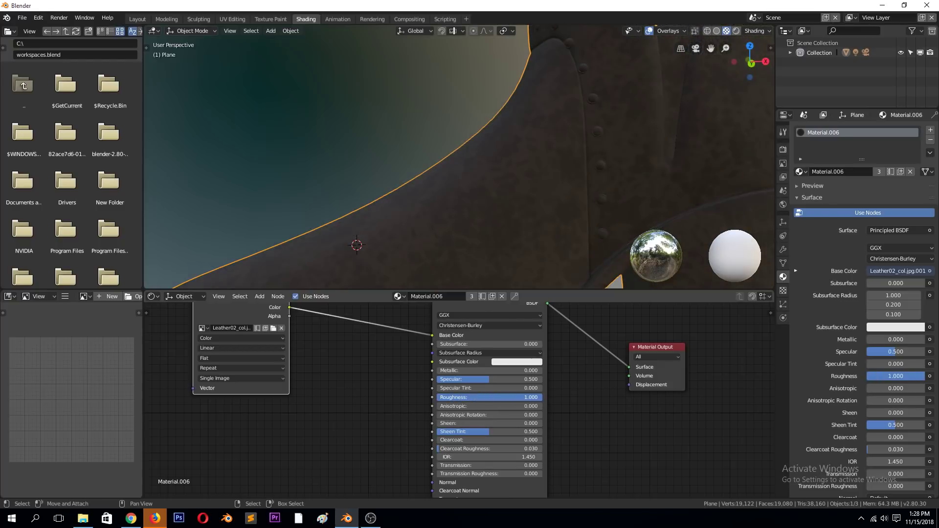
- Examine the leather color texture on the boot's surface from several distances and angles
scroll(471, 169, "down", 6)
middle_click_drag(434, 177, 486, 251)
scroll(480, 247, "up", 5)
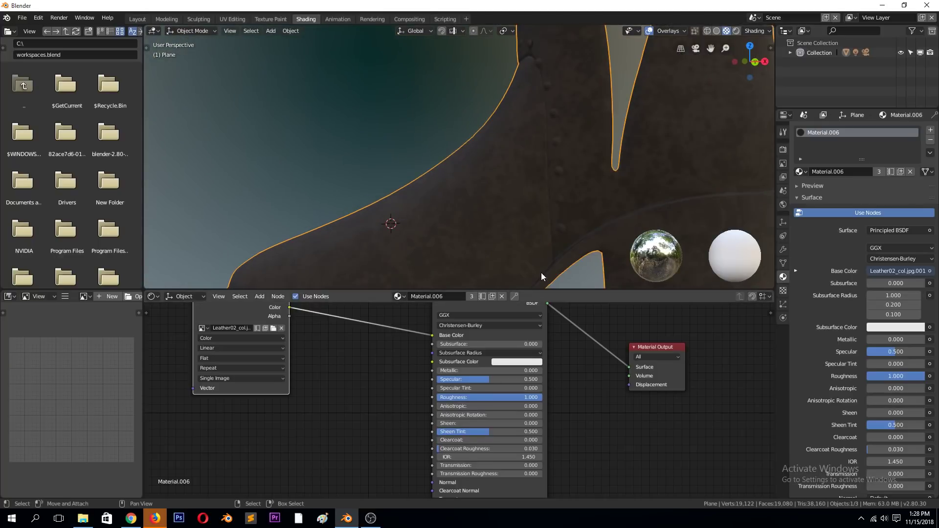
scroll(409, 151, "down", 4)
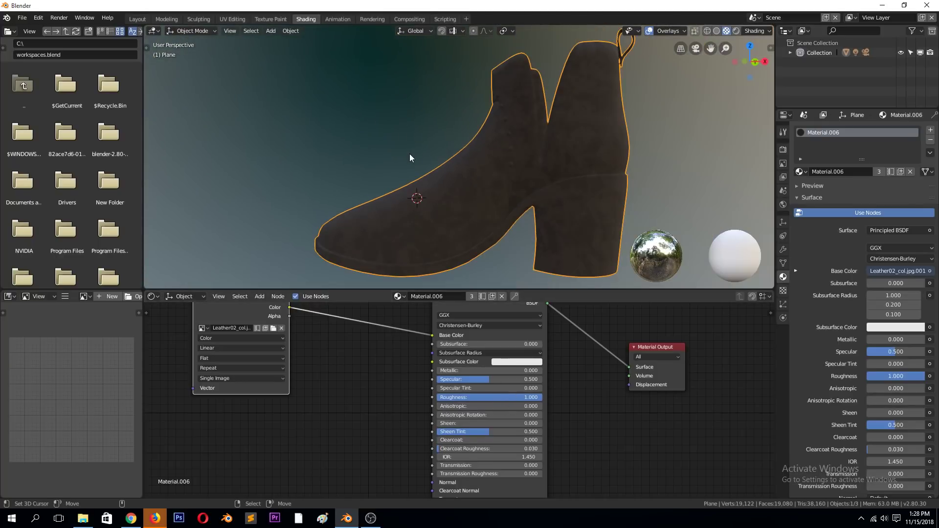
scroll(411, 156, "up", 2)
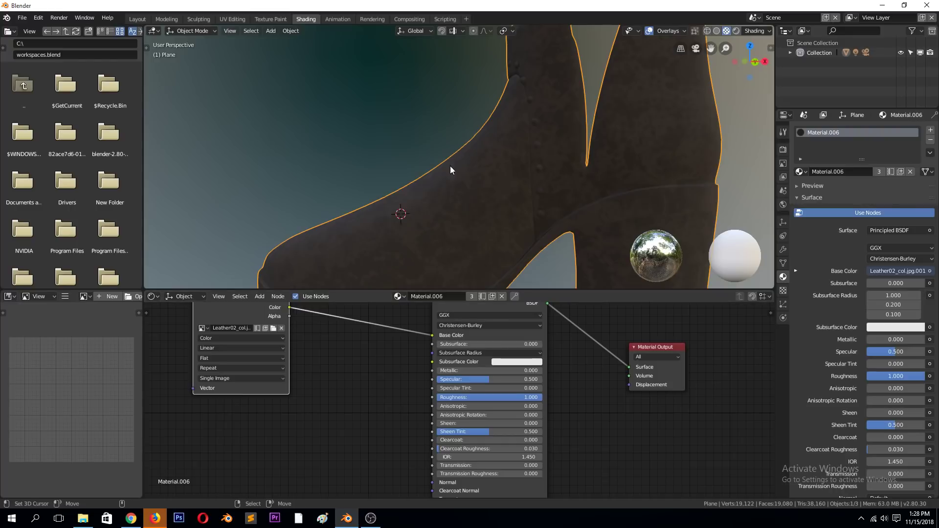
middle_click_drag(428, 182, 446, 192)
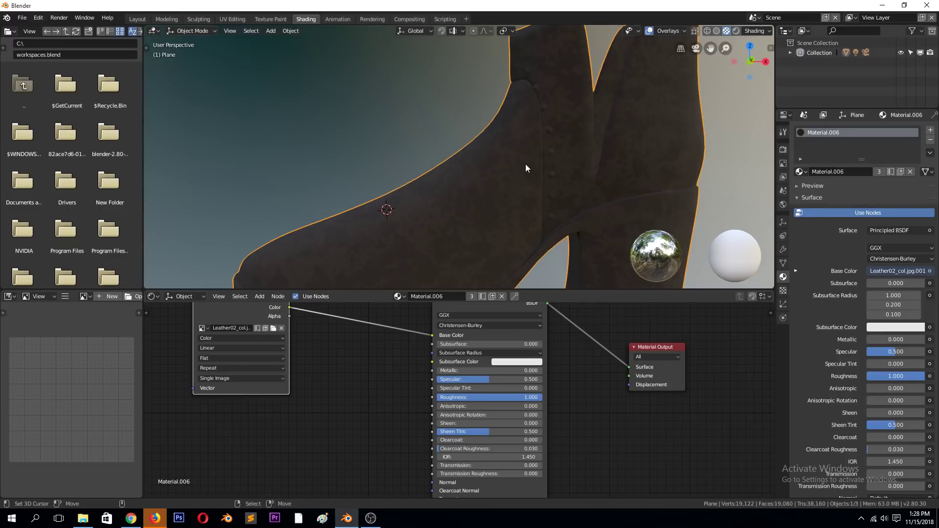
scroll(525, 170, "down", 4)
- Move the color texture node up toward the Principled BSDF and place a duplicate of it below on its input side
left_click_drag(245, 313, 284, 300)
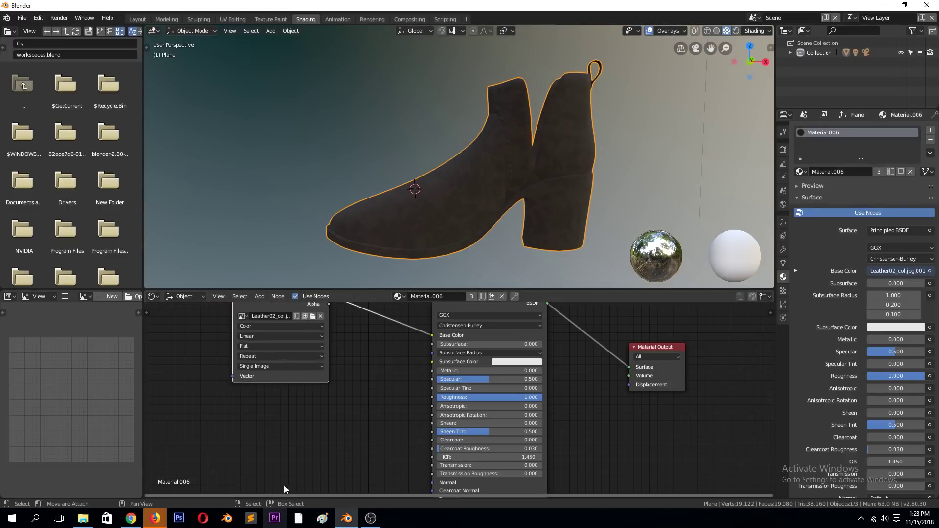
scroll(282, 376, "down", 2)
left_click_drag(315, 327, 338, 313)
key("shift+d")
left_click(244, 374)
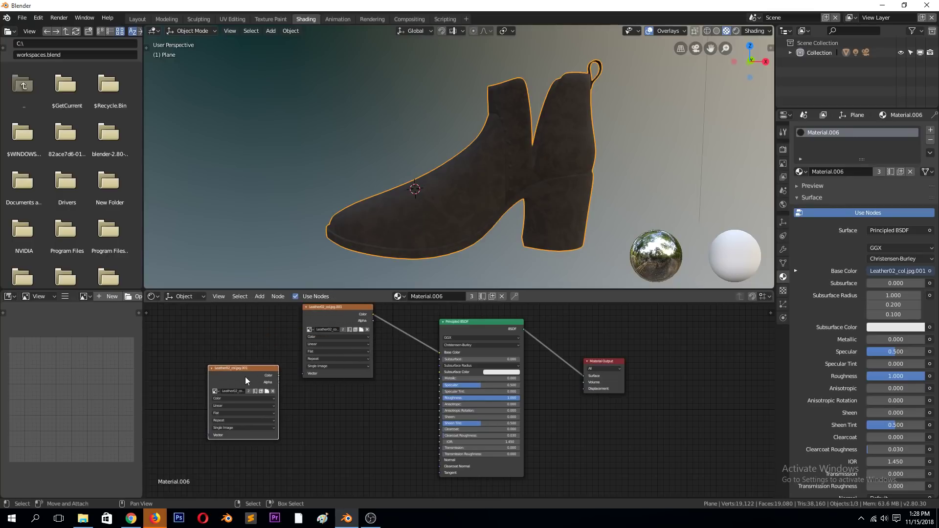
- Load Leather02_rgh.jpg into the duplicated texture node and connect its Color output to the Principled BSDF's Roughness
left_click(265, 391)
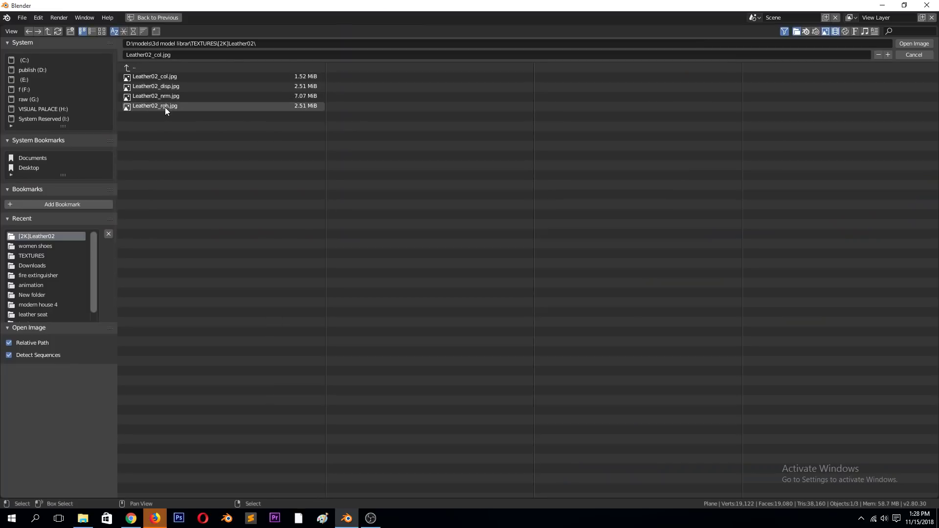
double_click(213, 107)
scroll(281, 394, "up", 1)
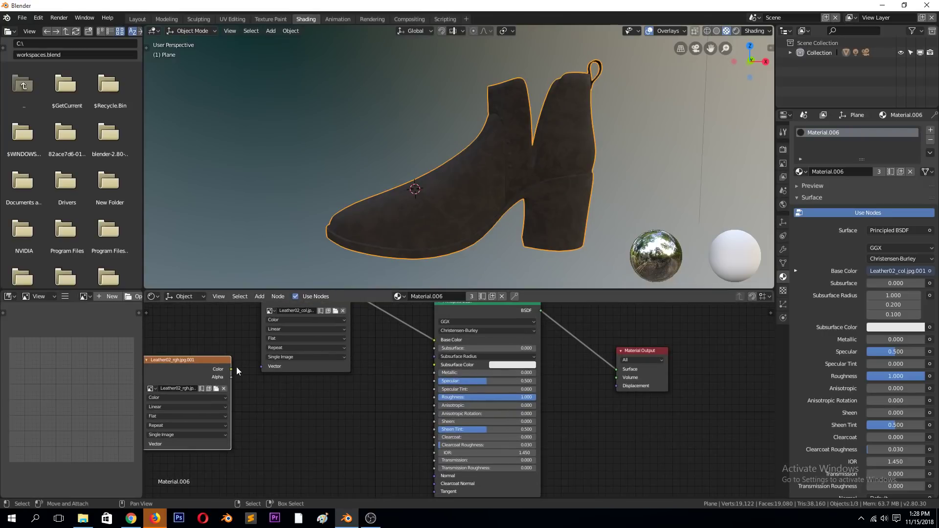
mouse_move(230, 368)
left_mouse_down()
mouse_move(374, 391)
mouse_move(424, 378)
mouse_move(436, 397)
left_mouse_up()
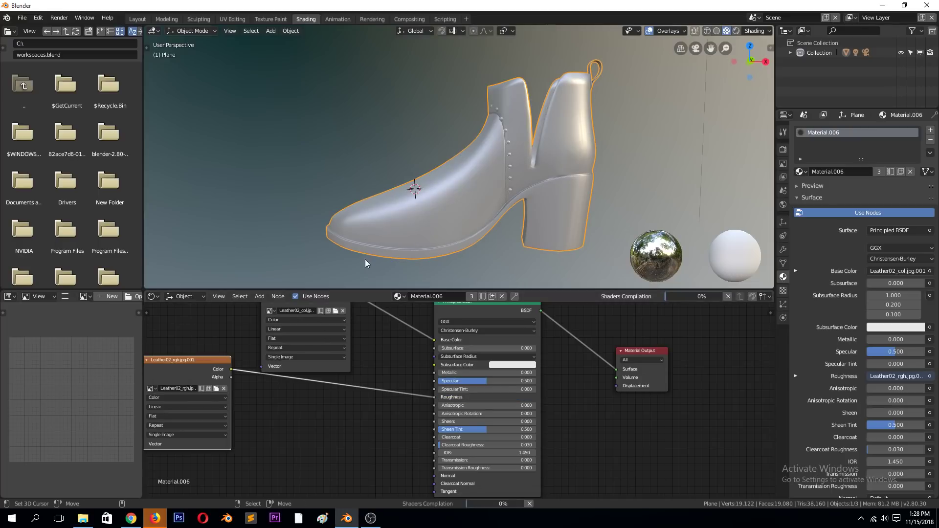
scroll(407, 228, "up", 5)
middle_click_drag(382, 183, 428, 222)
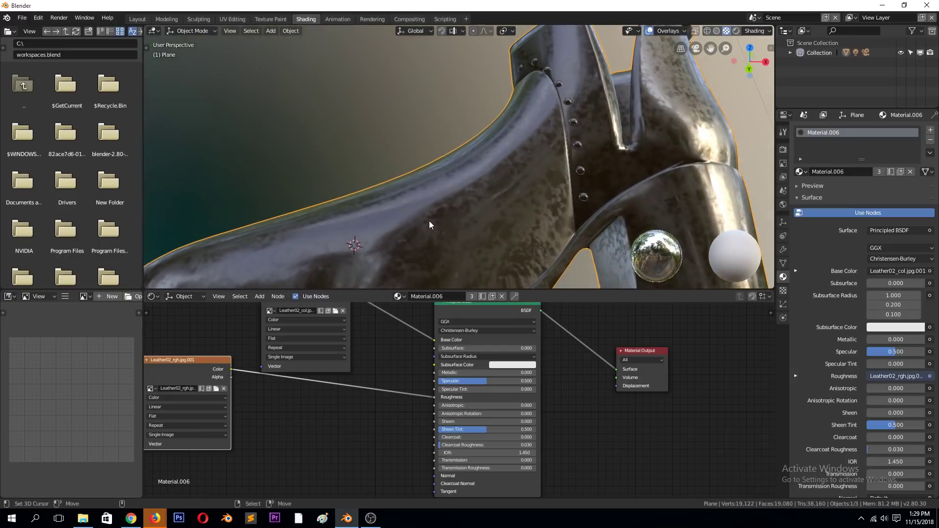
middle_click_drag(501, 186, 489, 247)
scroll(352, 330, "down", 2)
middle_click_drag(471, 162, 446, 225)
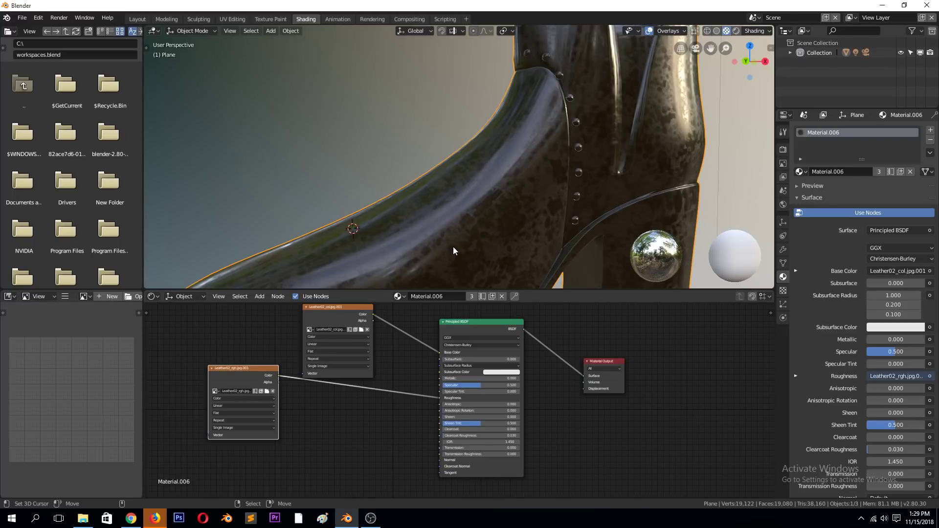
- Browse for a replacement color image, viewing the Leather02 and Marble04 map folders as thumbnails
left_click(361, 330)
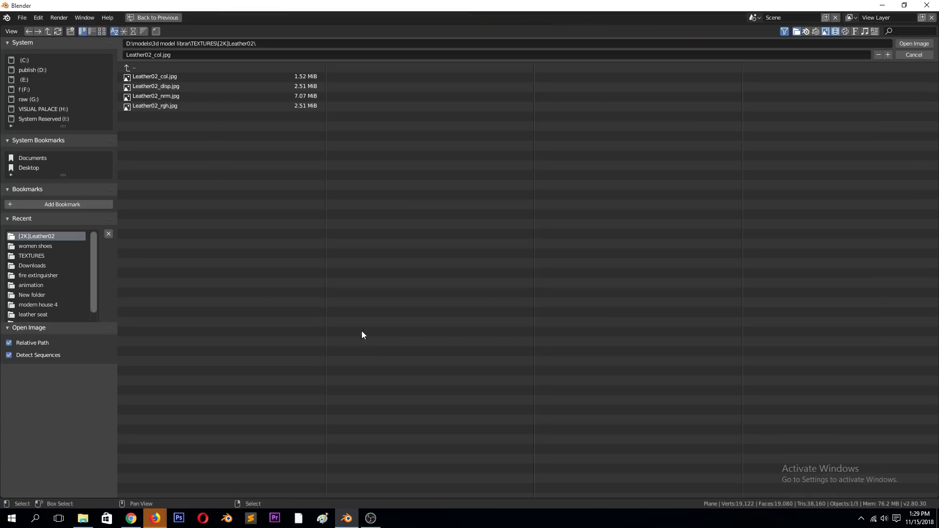
left_click(143, 64)
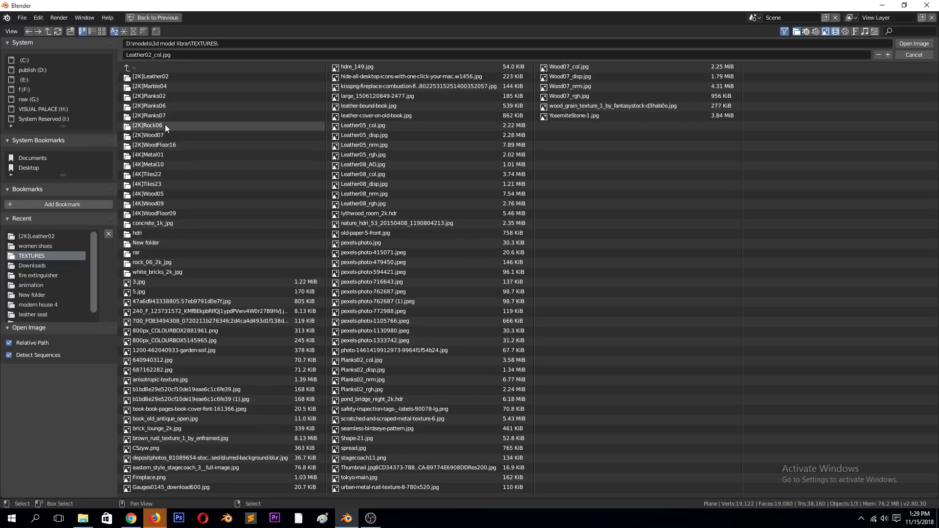
left_click(149, 77)
left_click(102, 31)
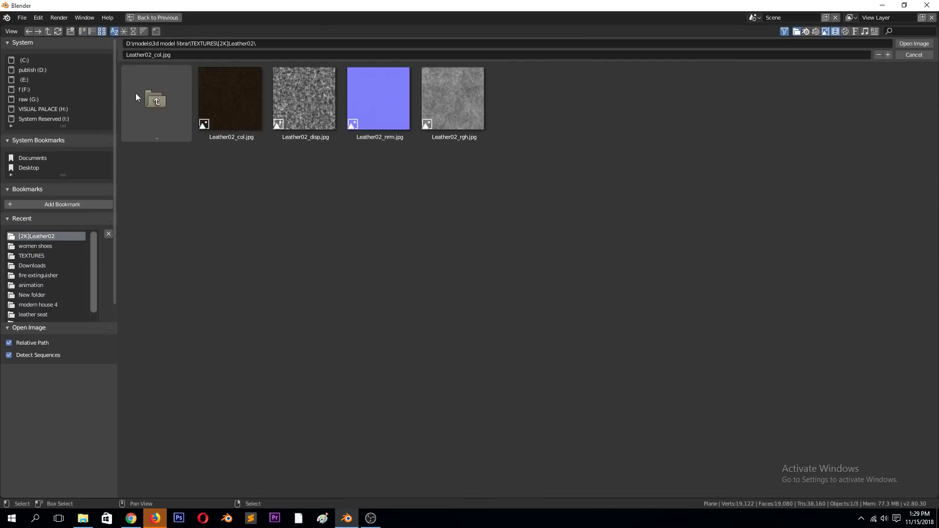
left_click(145, 104)
left_click(227, 110)
left_click(155, 100)
left_click(304, 101)
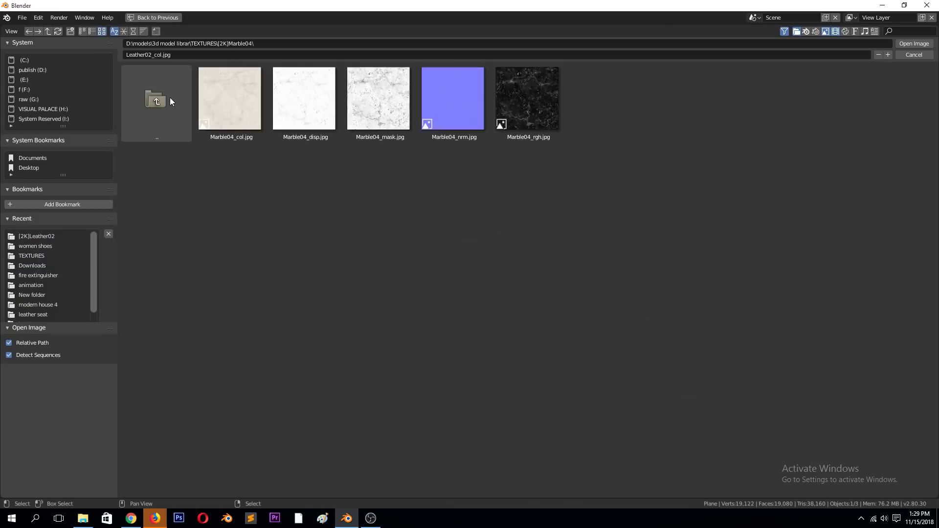
left_click(156, 101)
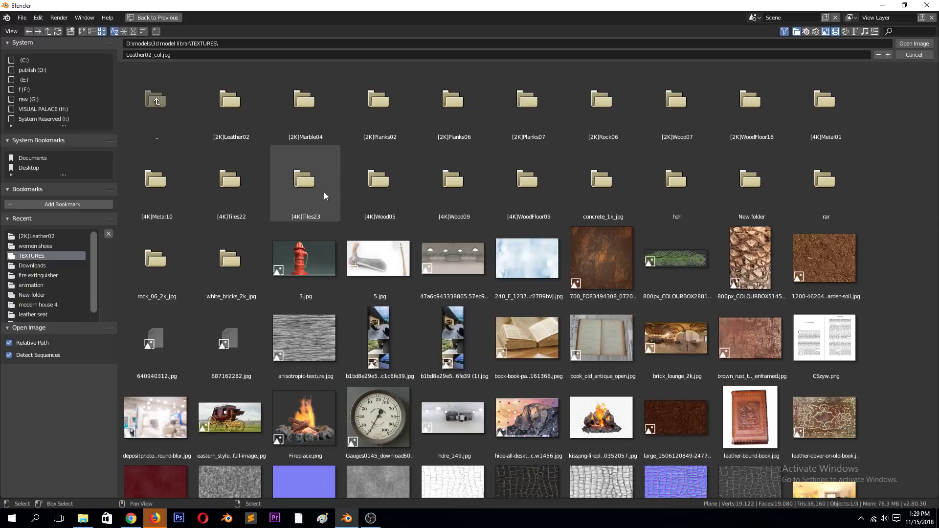
- Replace the image in the Base Color texture node with Leather08_col.jpg from the TEXTURES folder
scroll(294, 255, "down", 5)
scroll(662, 368, "down", 2)
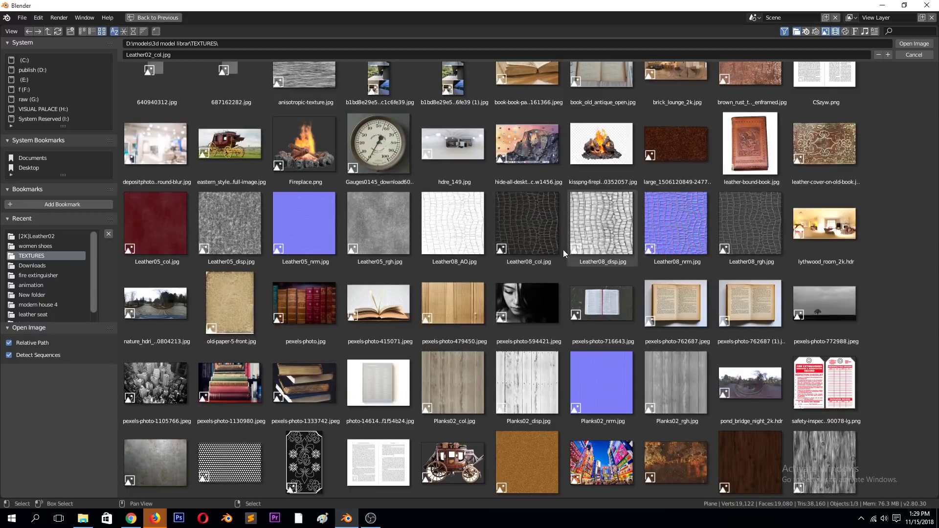
double_click(527, 235)
scroll(533, 226, "down", 3)
mouse_move(547, 186)
middle_mouse_down()
mouse_move(463, 192)
mouse_move(482, 200)
middle_mouse_up()
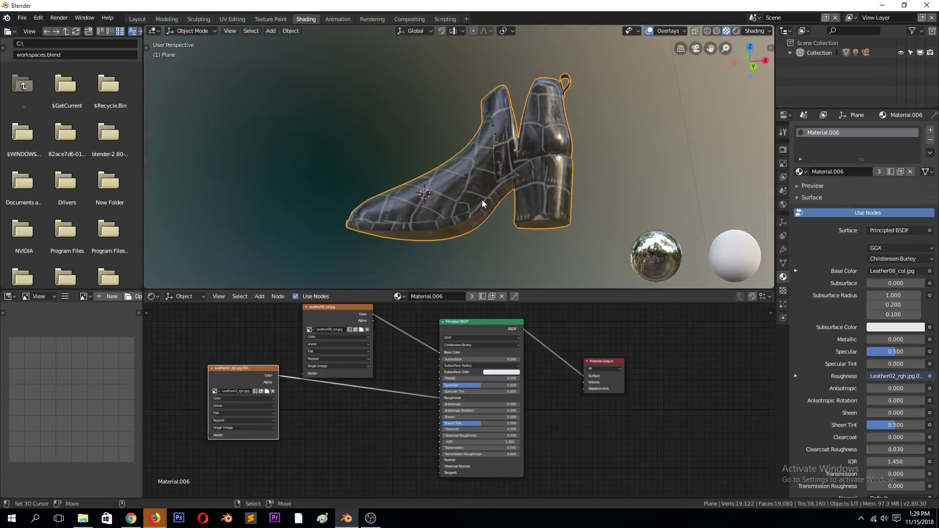
- Replace the image in the Roughness texture node with Leather08_rgh.jpg from the TEXTURES folder
left_click(265, 391)
left_click(198, 66)
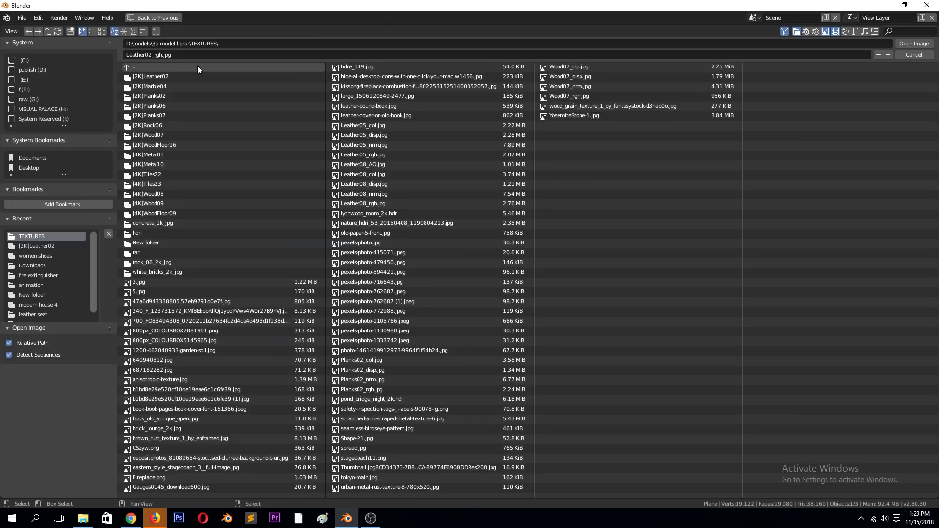
left_click(102, 31)
scroll(414, 222, "down", 5)
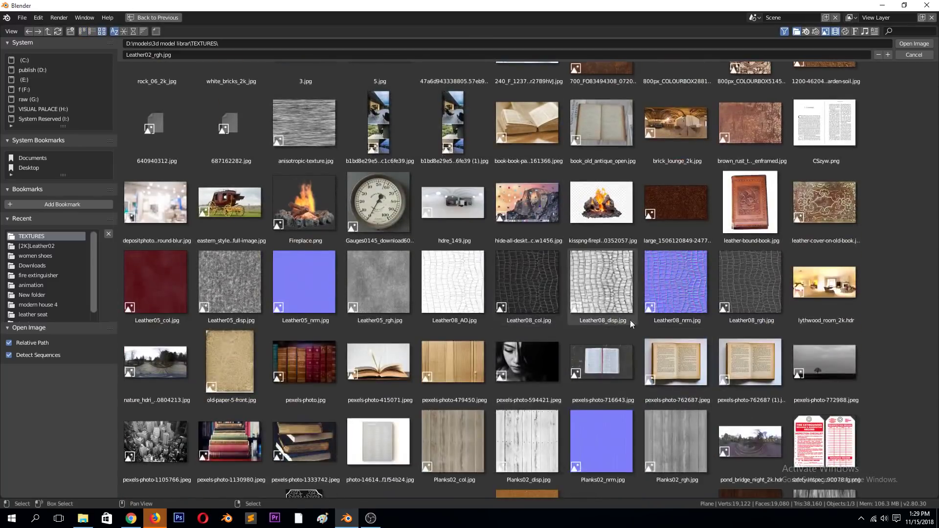
double_click(748, 293)
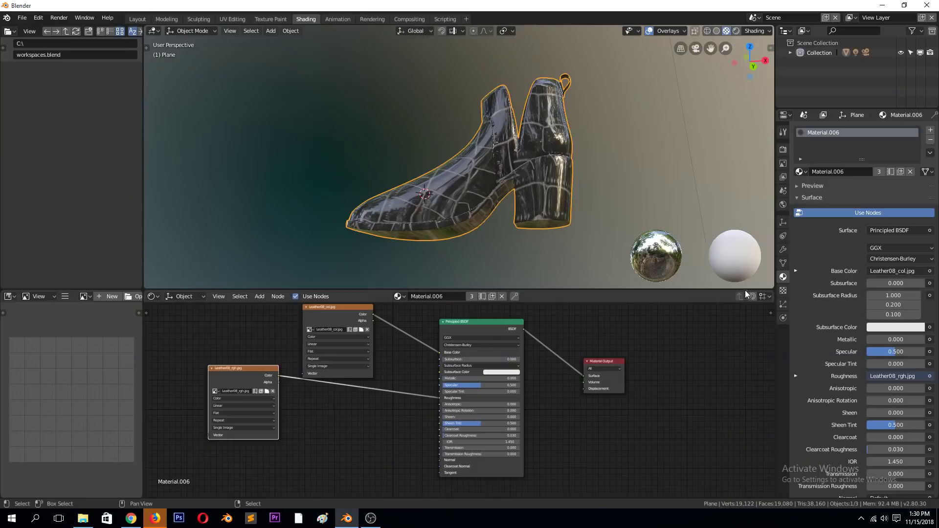
middle_click_drag(518, 208, 496, 161)
scroll(526, 198, "up", 5)
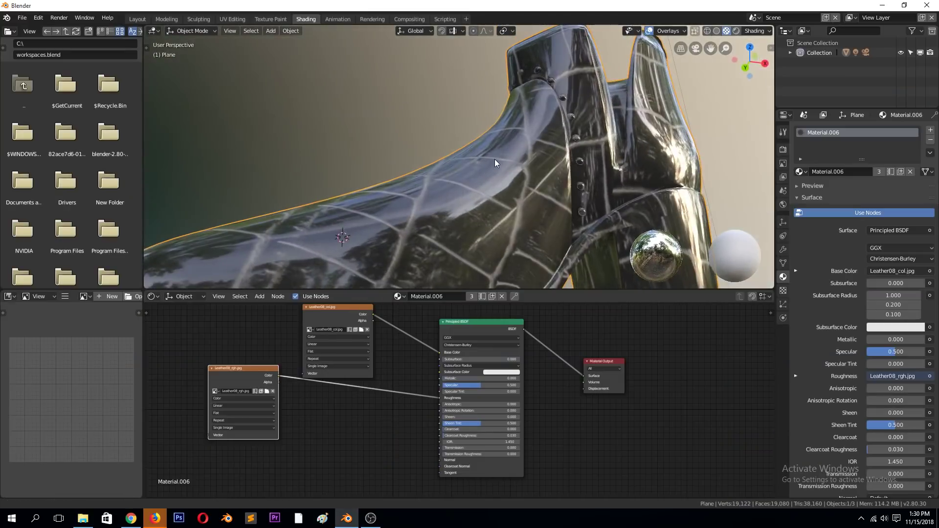
- Move the color and roughness texture nodes aside and place a duplicate of the roughness texture node below them
left_click_drag(315, 319, 263, 308)
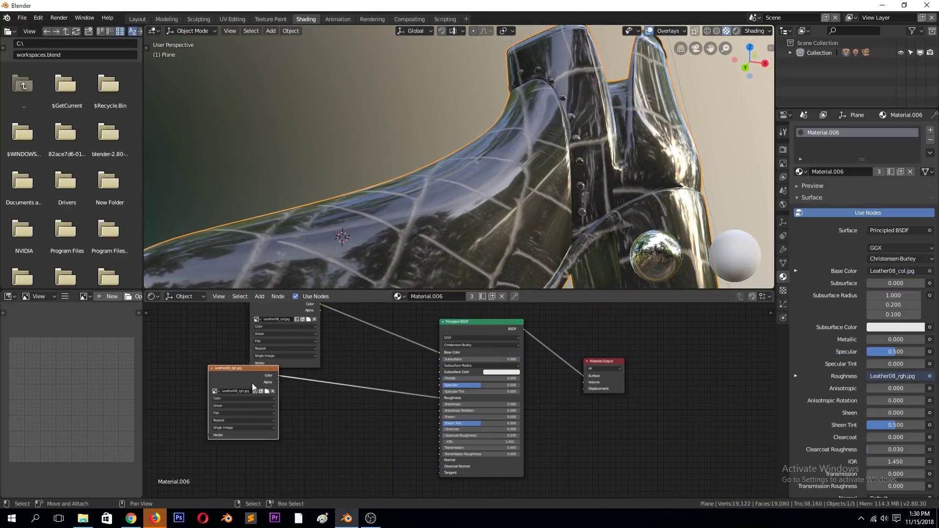
left_click_drag(235, 381, 208, 340)
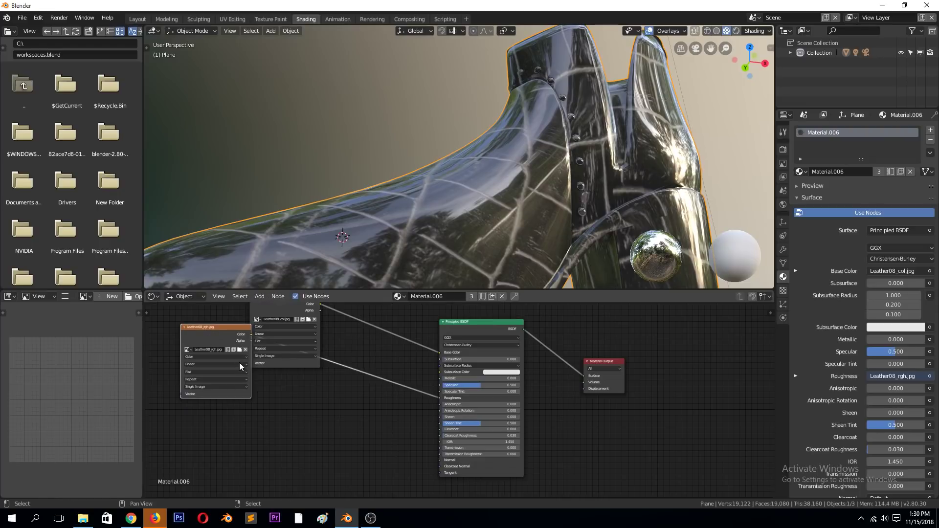
key("shift+d")
left_click(312, 448)
- Load Leather08_nrm.jpg from the TEXTURES folder into the duplicated texture node, browsing the images as thumbnails
left_click(312, 436)
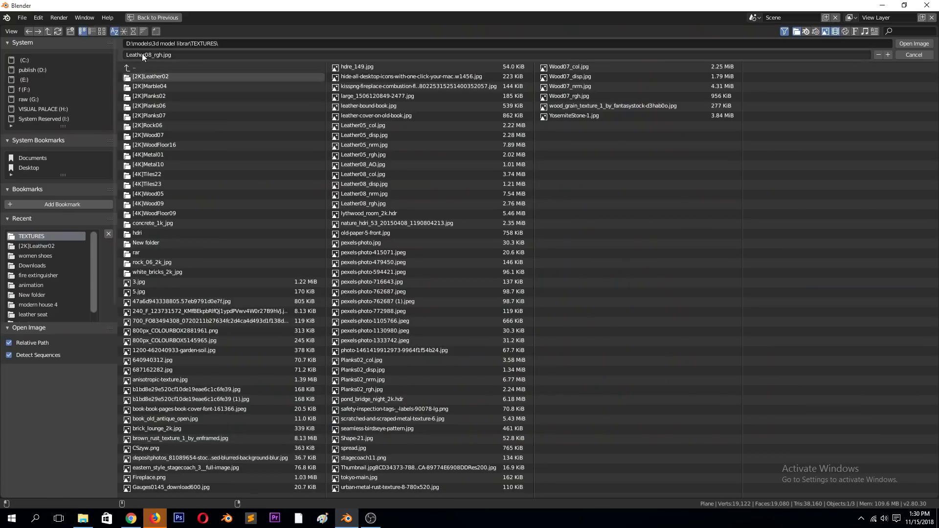
left_click(102, 31)
scroll(618, 348, "down", 5)
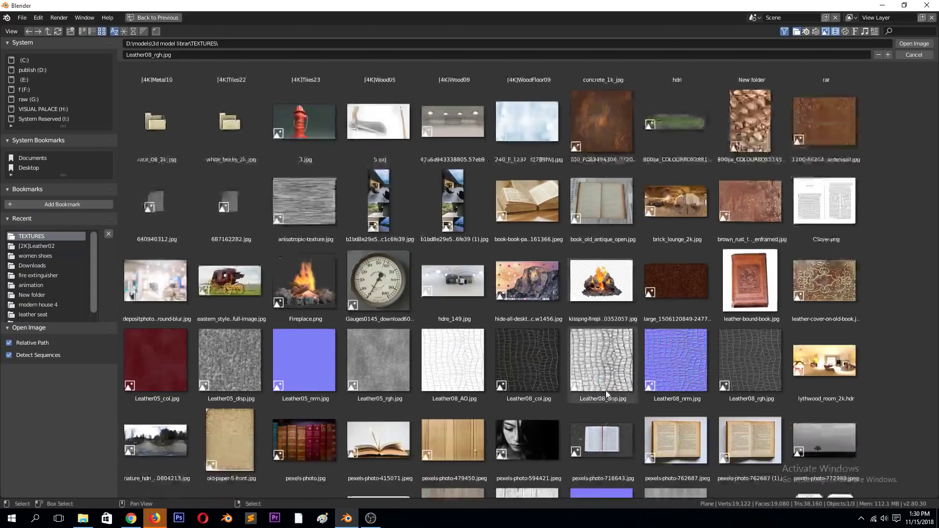
left_click(666, 344)
double_click(678, 339)
- Connect the Leather08_nrm.jpg texture's Color output to the Principled BSDF's Normal input
left_click_drag(303, 423, 360, 441)
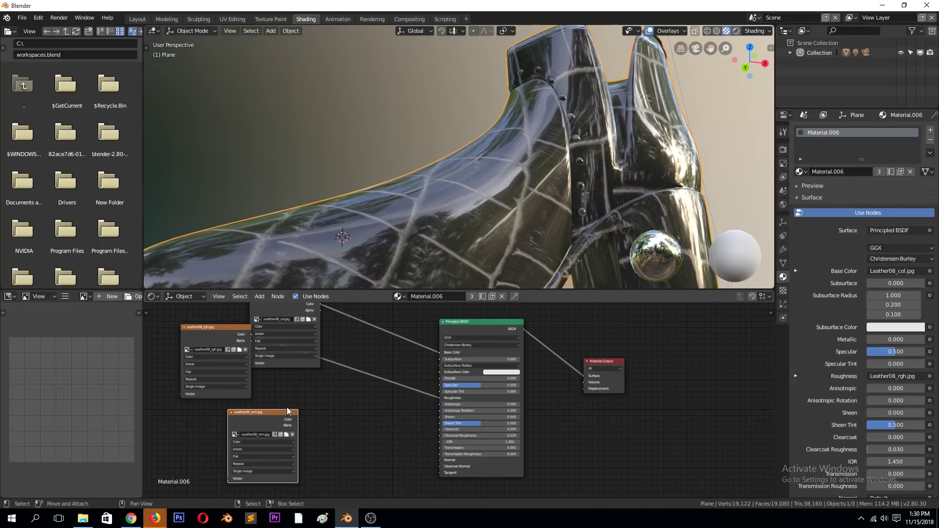
scroll(286, 439, "up", 2)
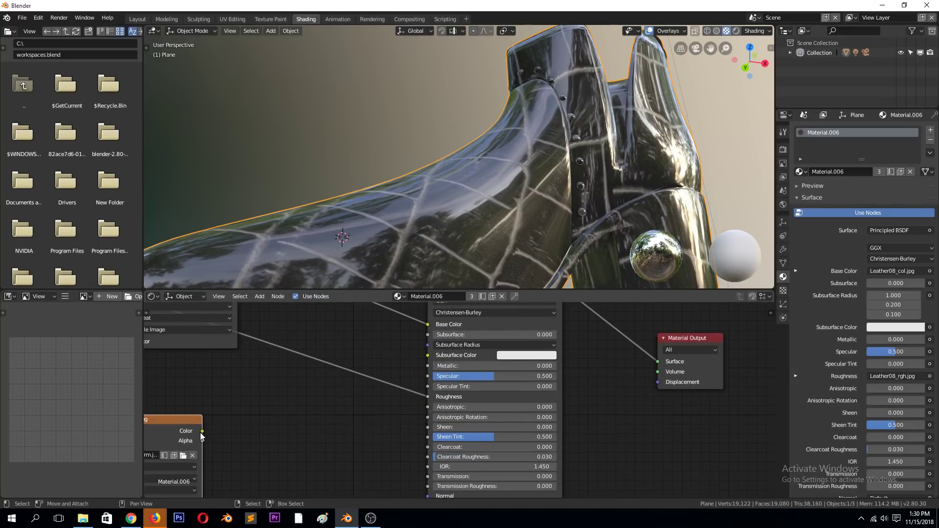
scroll(323, 457, "down", 1)
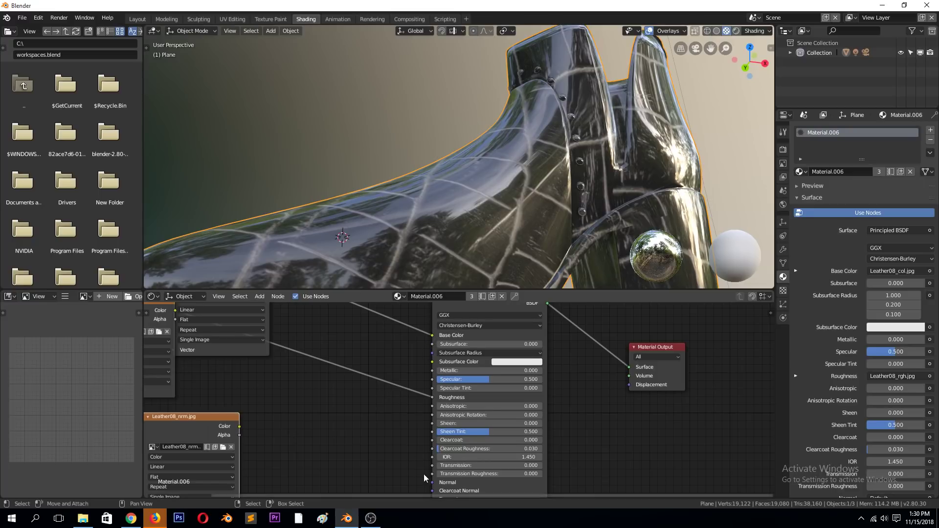
mouse_move(239, 426)
left_mouse_down()
mouse_move(365, 474)
mouse_move(430, 483)
mouse_move(264, 433)
mouse_move(433, 482)
left_mouse_up()
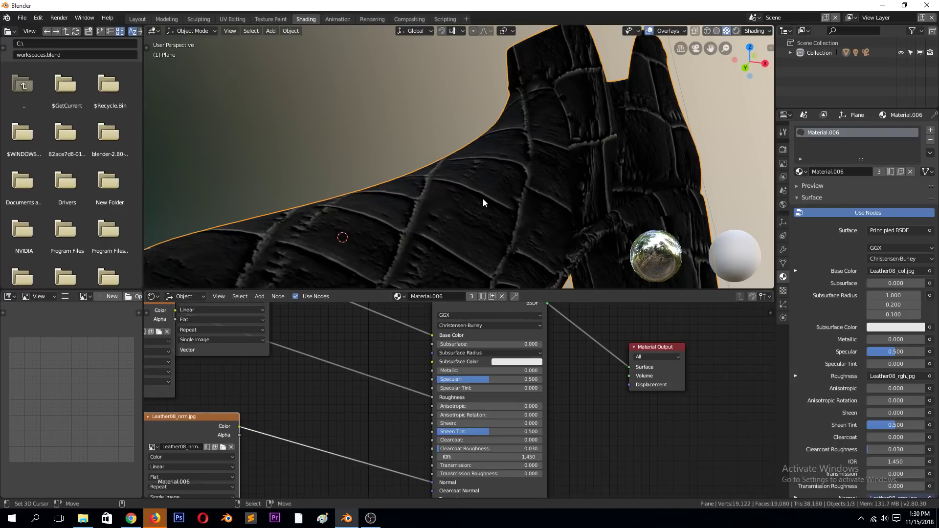
- Insert a Normal Map node between the Leather08_nrm.jpg texture and the Principled BSDF's Normal input
middle_click_drag(482, 210, 532, 212)
key("shift+a")
mouse_move(268, 426)
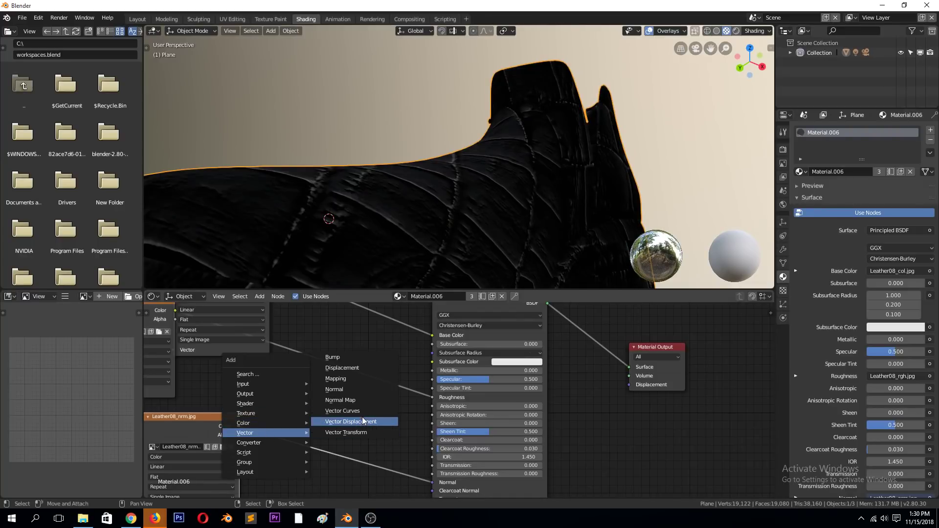
left_click(360, 398)
left_click(336, 443)
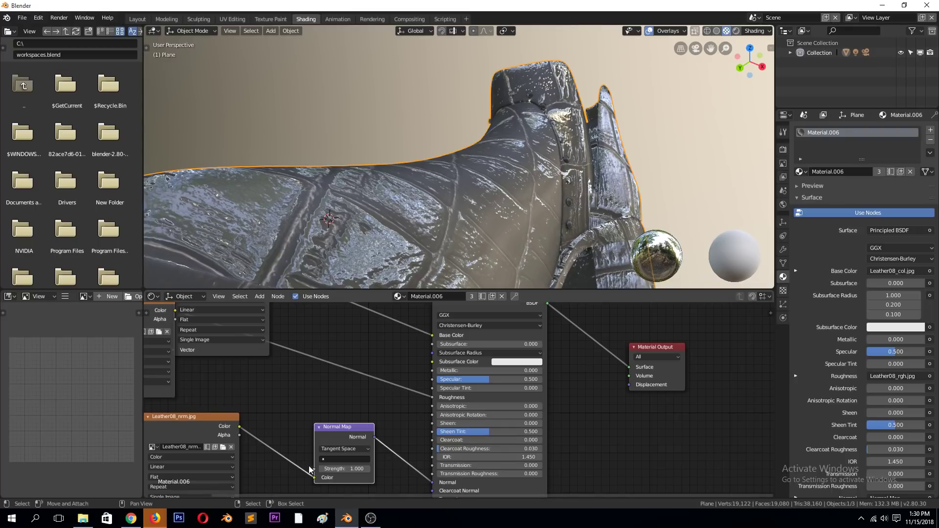
- Set the Normal Map node's strength to 0.3
left_click(350, 471)
type(".3")
key("Return")
scroll(260, 376, "down", 2)
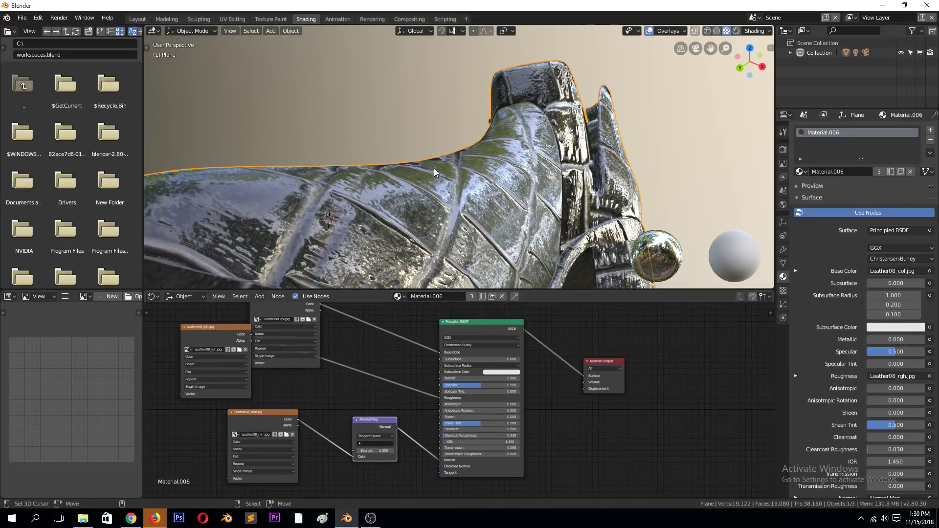
- Set the Normal Map node's strength to 0.1
middle_click_drag(432, 172, 430, 218)
scroll(437, 472, "up", 1)
left_click(359, 464)
type("1")
key("Return")
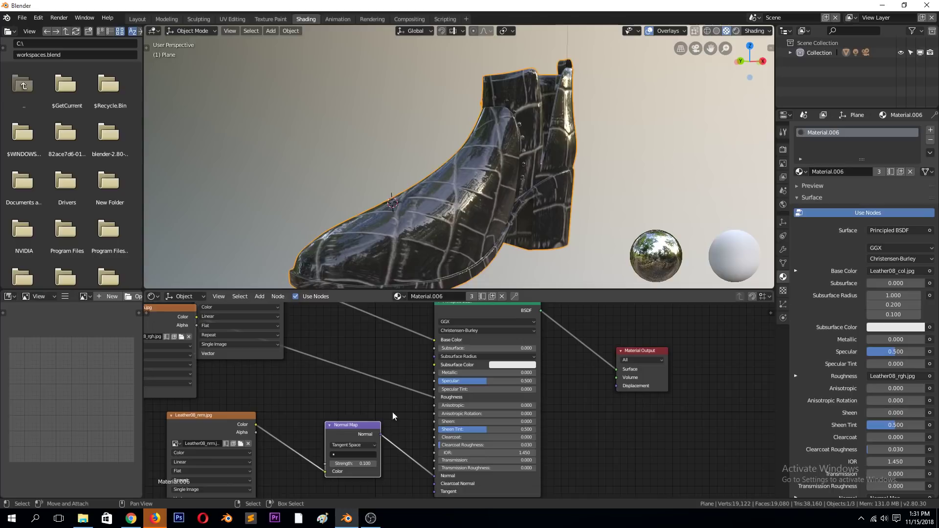
- Rearrange the normal and roughness texture nodes so that they no longer overlap the color texture node
left_click_drag(210, 424, 220, 412)
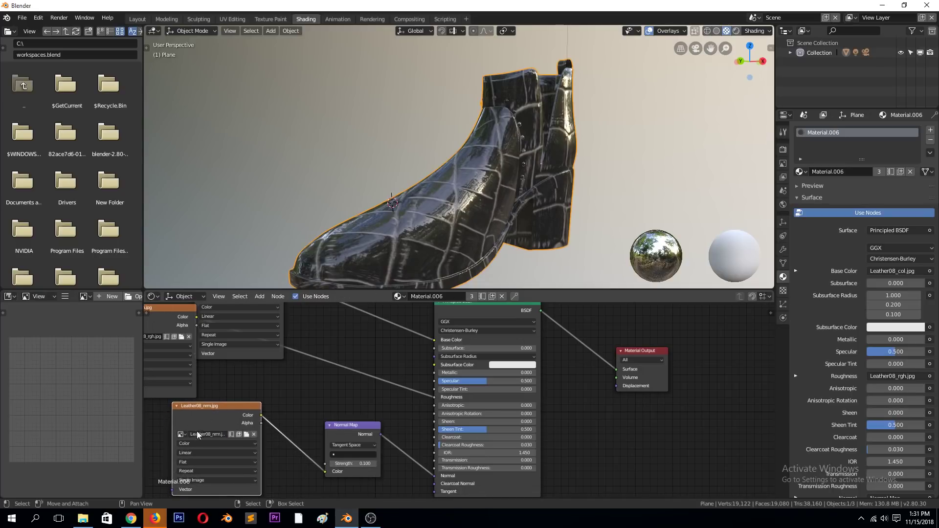
scroll(187, 424, "down", 2)
left_click_drag(244, 339, 188, 349)
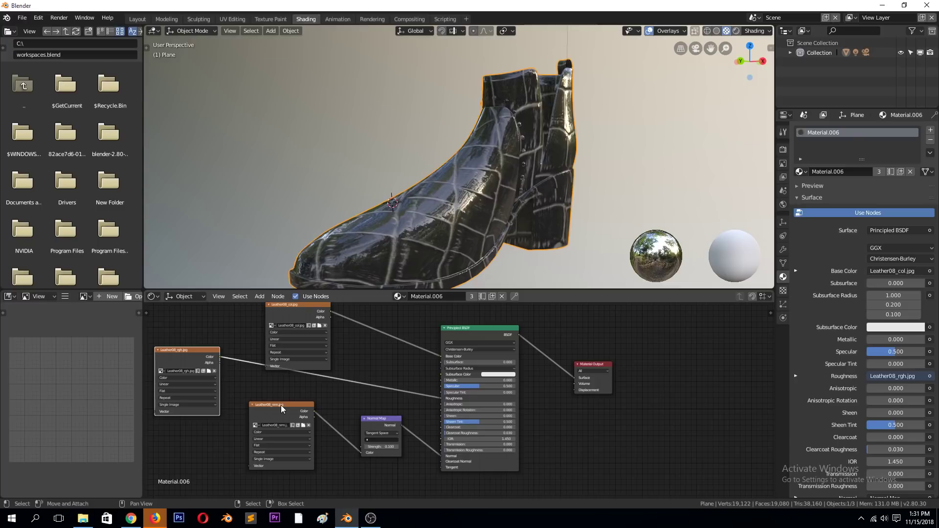
left_click_drag(174, 362, 206, 371)
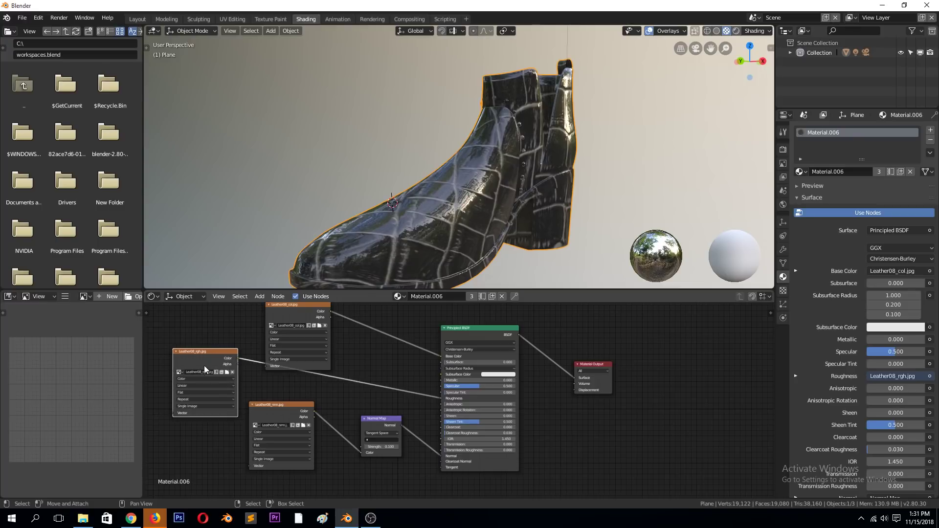
- Set the color space of the Leather08_rgh.jpg and Leather08_nrm.jpg texture nodes to Non-Color Data
left_click(198, 377)
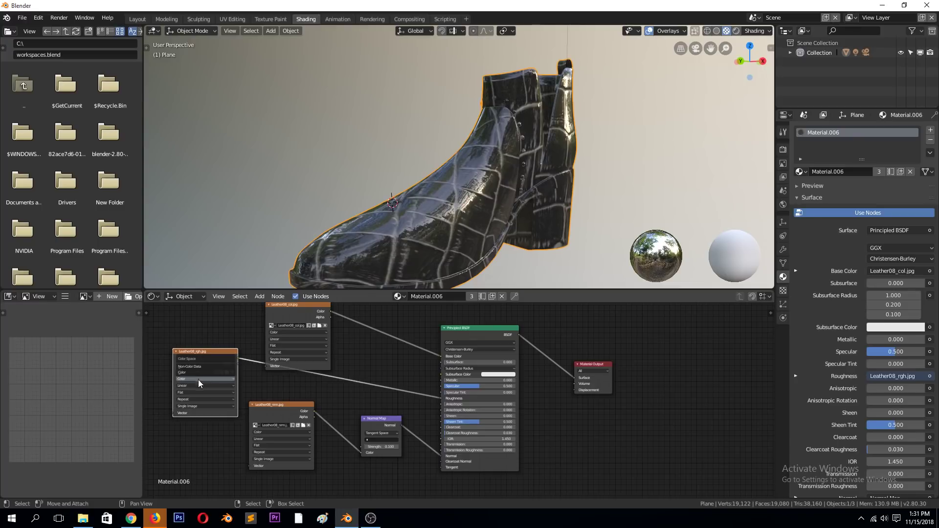
left_click(203, 364)
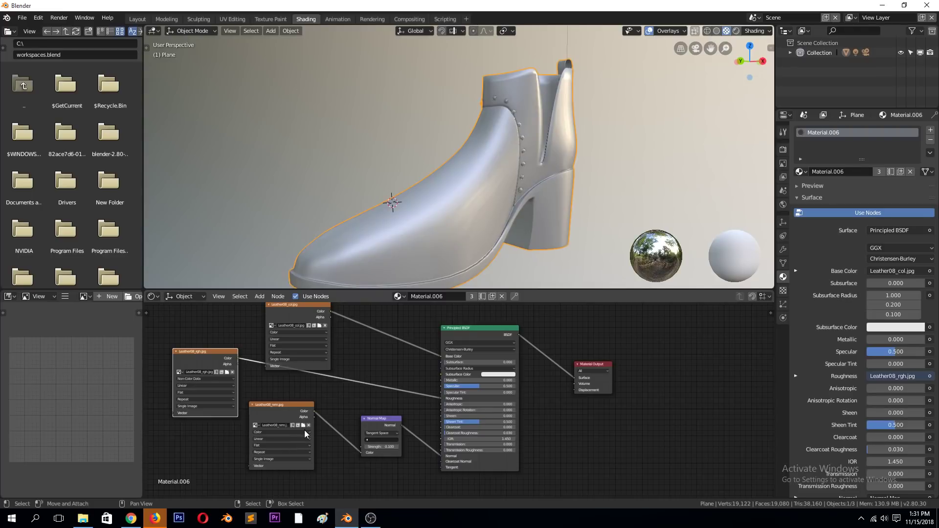
left_click(301, 433)
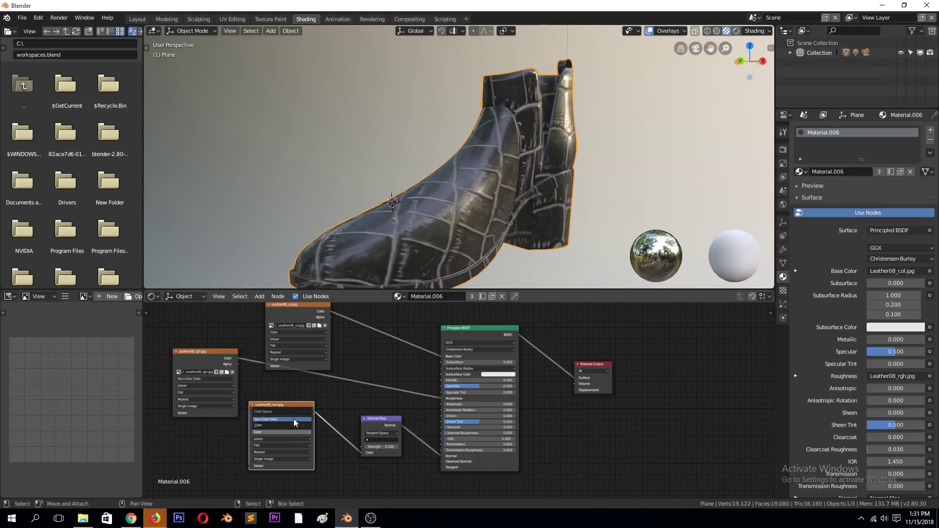
left_click(293, 419)
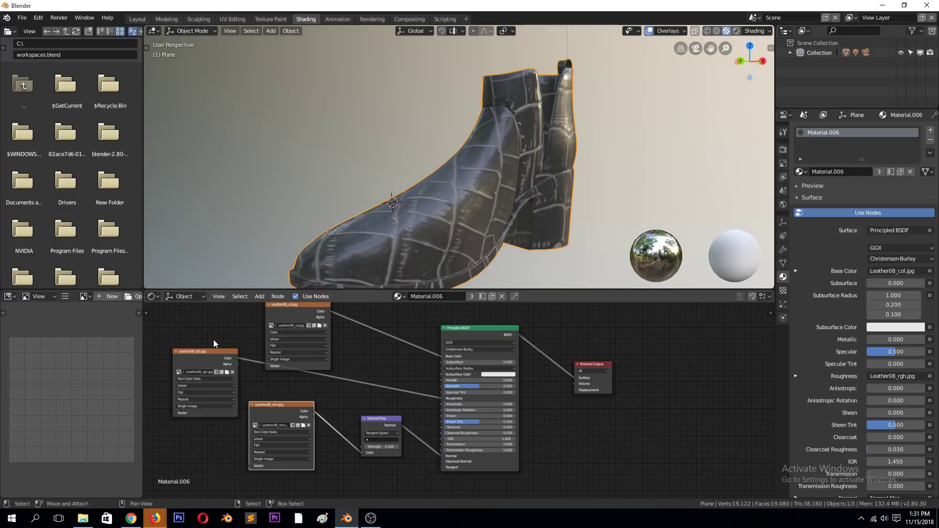
- Shift the color texture node up and place a duplicate of the normal texture node below the Material Output
middle_click_drag(401, 234, 426, 244)
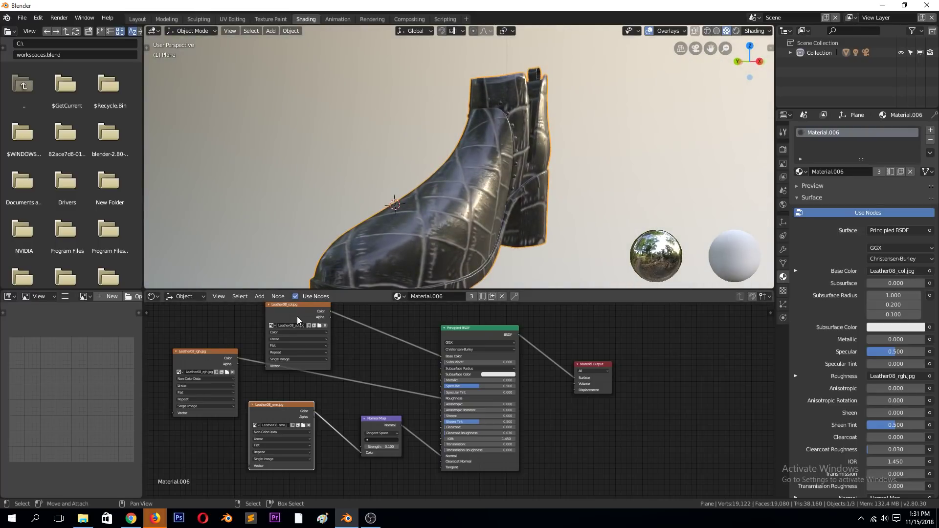
left_click_drag(297, 316, 284, 300)
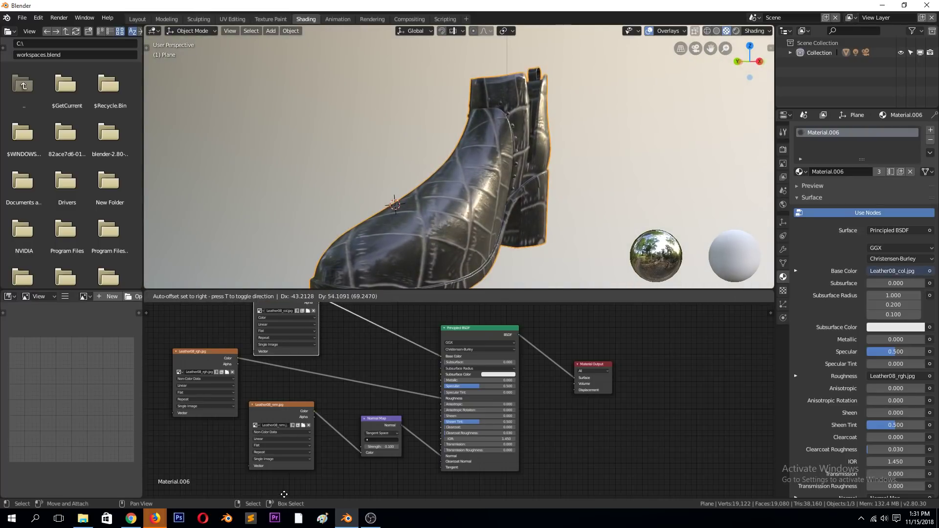
left_click(292, 406)
key("shift+d")
left_click(632, 435)
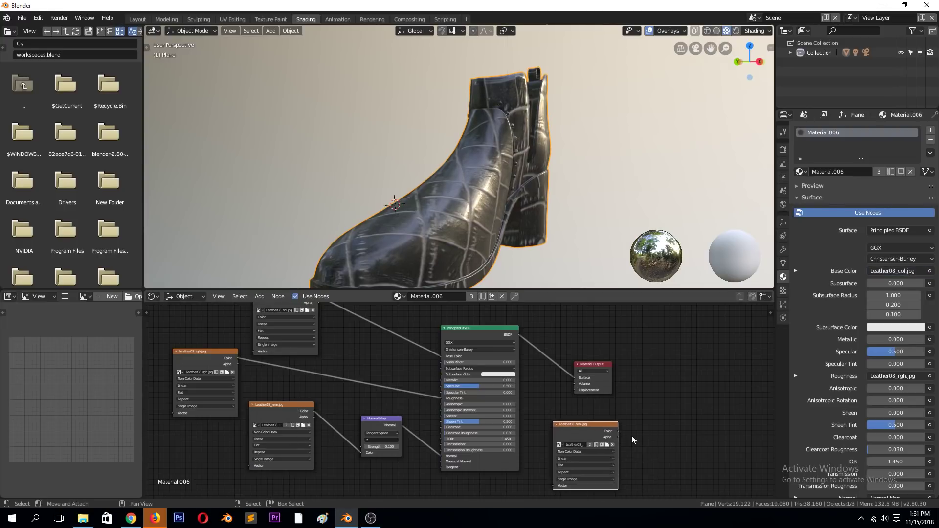
- Load Leather08_disp.jpg from the TEXTURES folder into the newly duplicated texture node
left_click(606, 443)
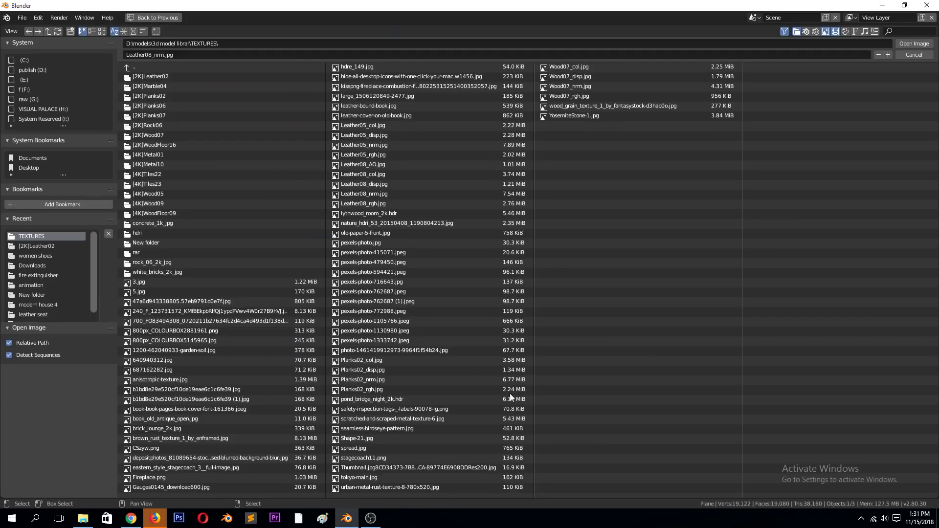
left_click(103, 30)
scroll(566, 308, "down", 3)
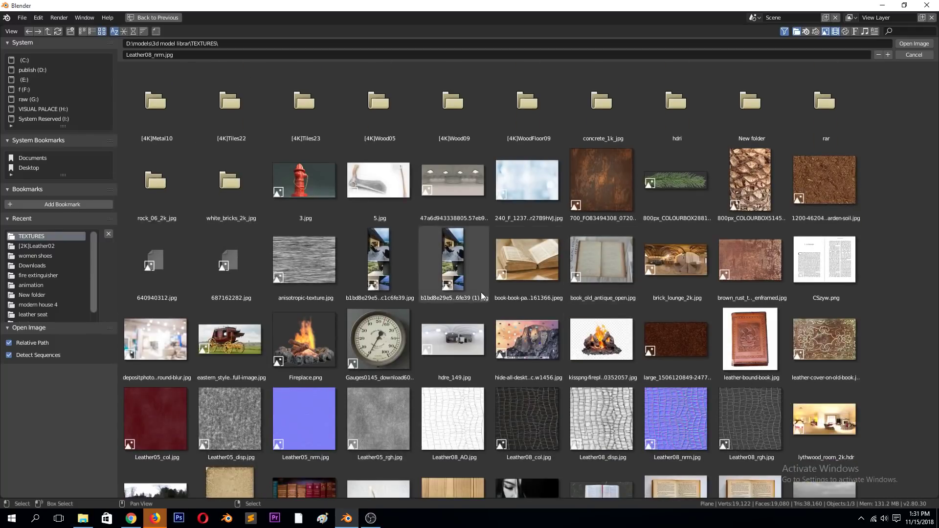
scroll(513, 312, "down", 1)
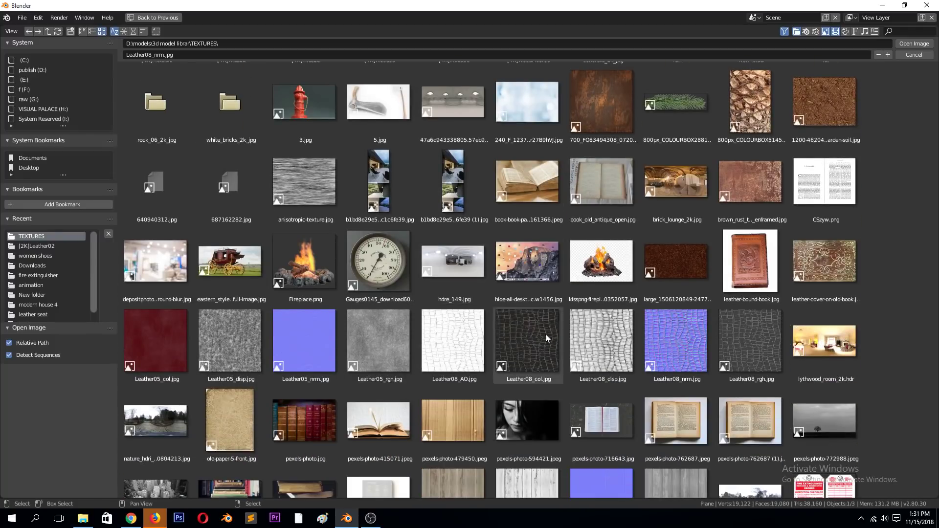
double_click(622, 343)
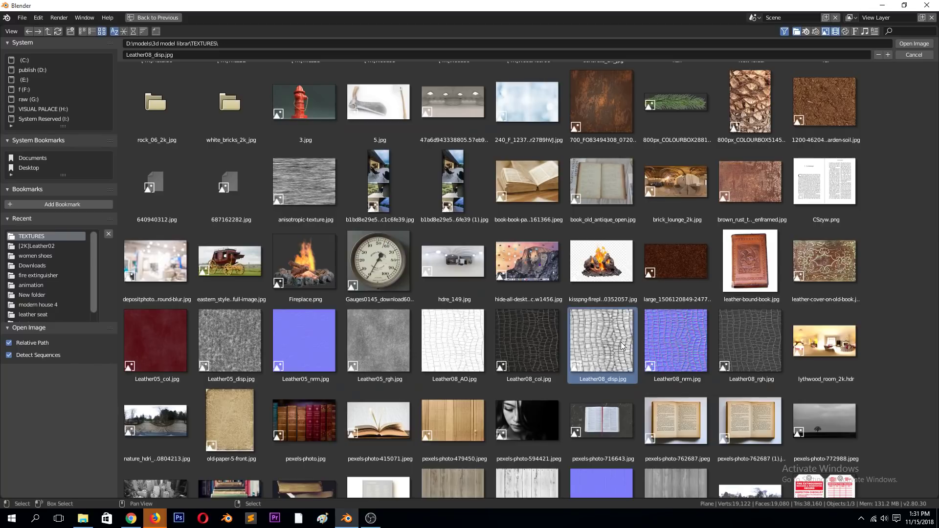
- Move the Material Output farther from the shader and connect the Leather08_disp.jpg Color output to its Displacement input
left_click_drag(592, 367, 709, 341)
scroll(644, 403, "up", 1)
left_click_drag(621, 436, 608, 408)
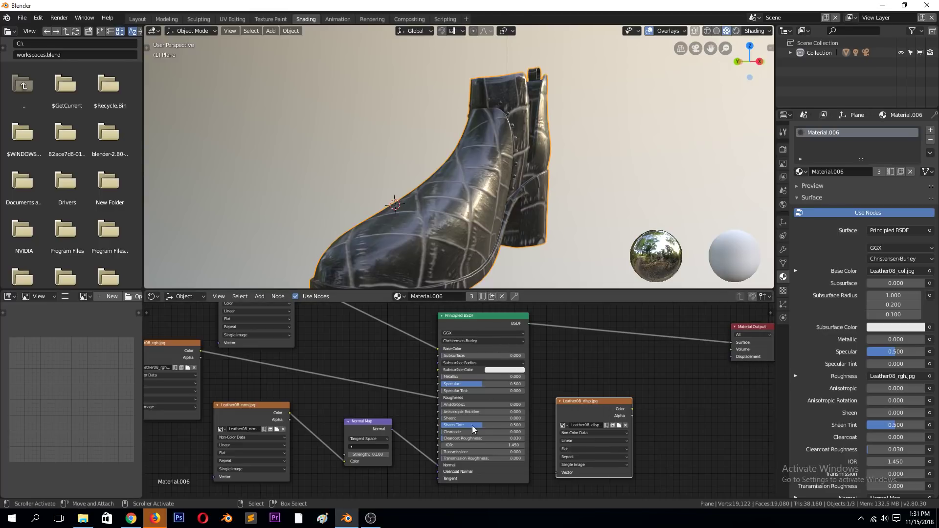
left_click_drag(633, 409, 730, 357)
left_click_drag(607, 399, 614, 388)
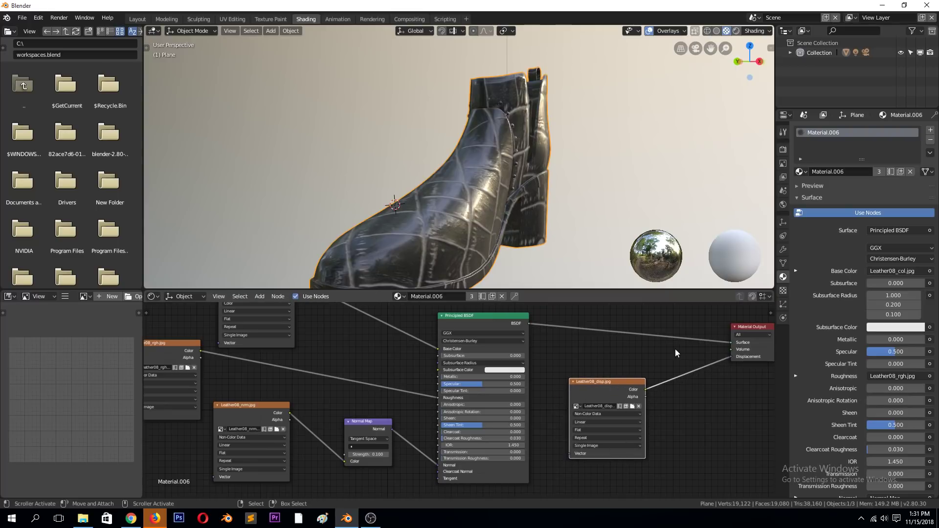
- Disconnect the Normal, Base Color and Roughness inputs of the Principled BSDF and examine the displacement on the boot up close
left_click_drag(442, 464, 424, 462)
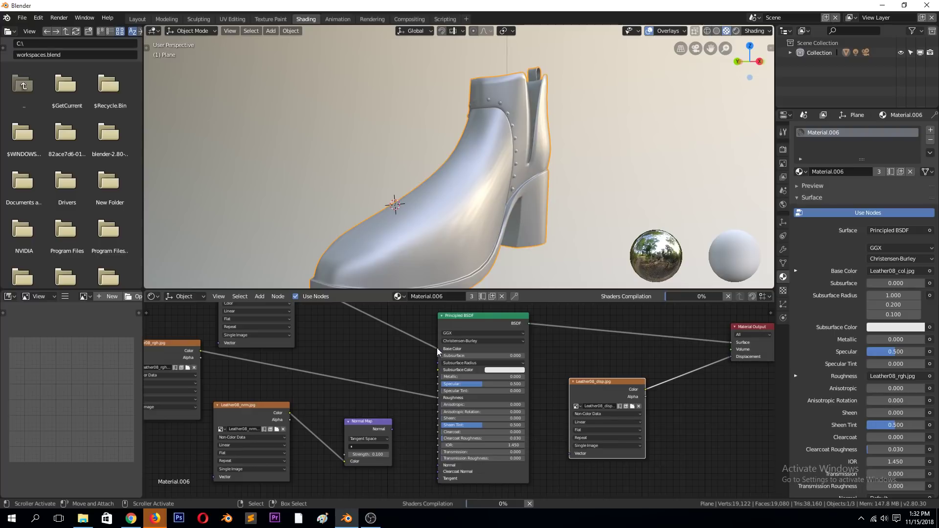
left_click_drag(438, 349, 423, 346)
left_click_drag(437, 398, 420, 399)
middle_click_drag(533, 192, 536, 152)
scroll(500, 165, "up", 5)
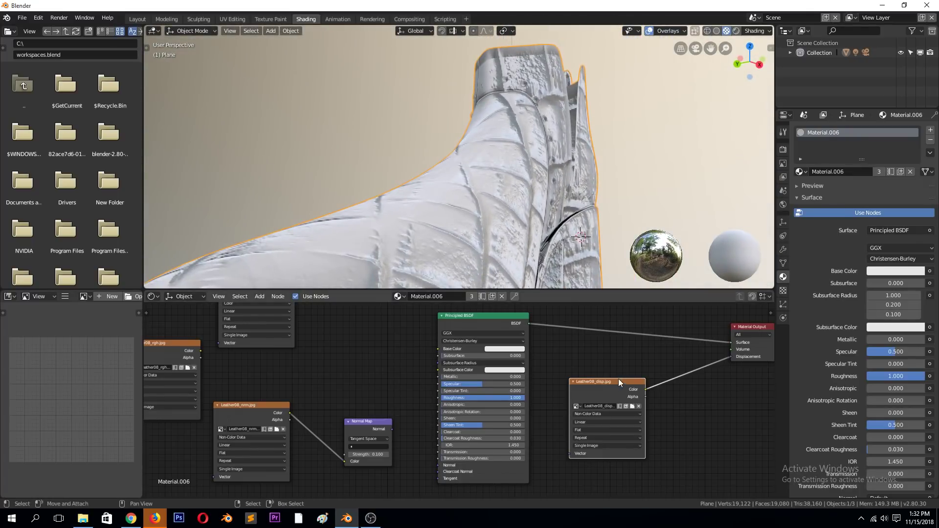
- Insert an Invert node between the Leather08_disp.jpg texture and the Material Output's Displacement, and lower its Fac to about 0.57
left_click_drag(618, 382, 596, 379)
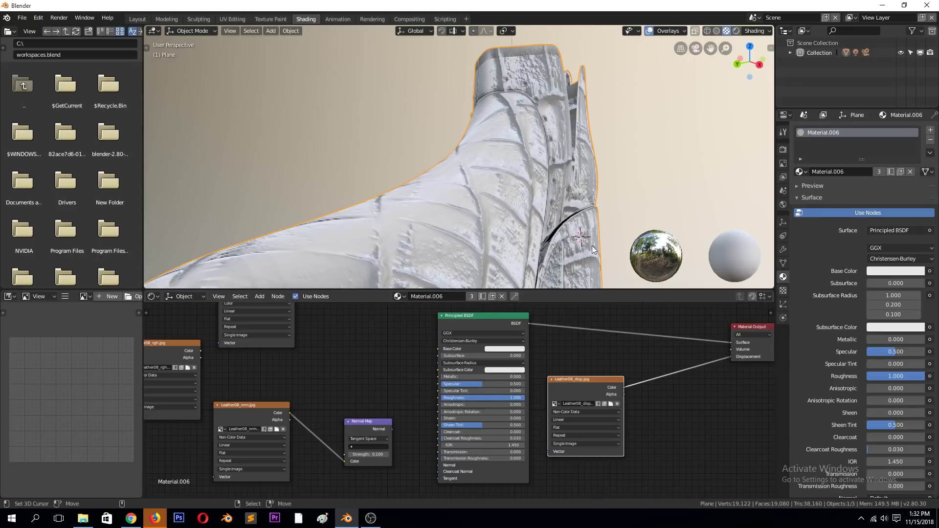
key("shift+a")
mouse_move(612, 360)
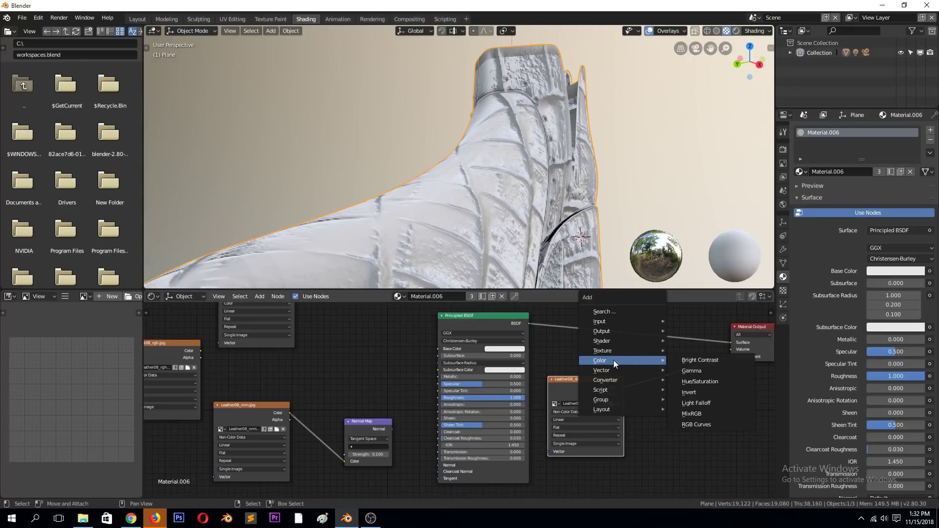
left_click(707, 391)
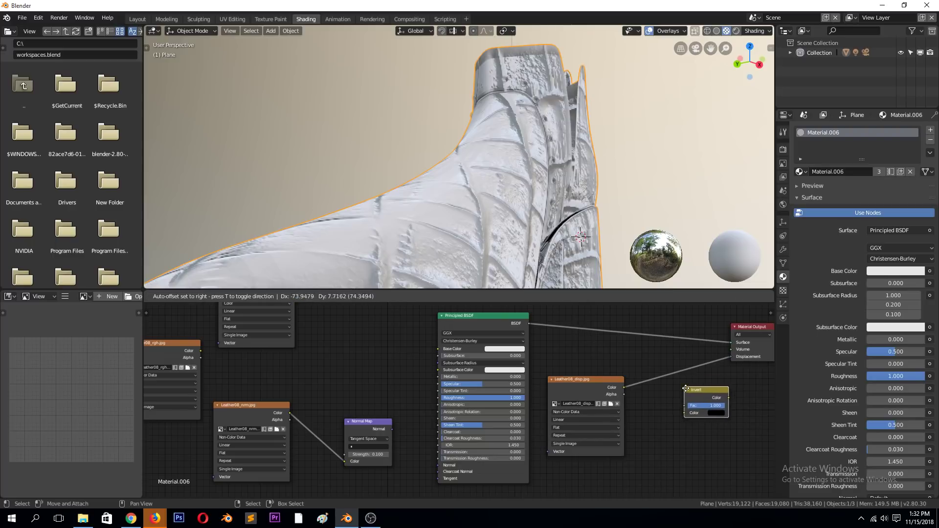
left_click(663, 354)
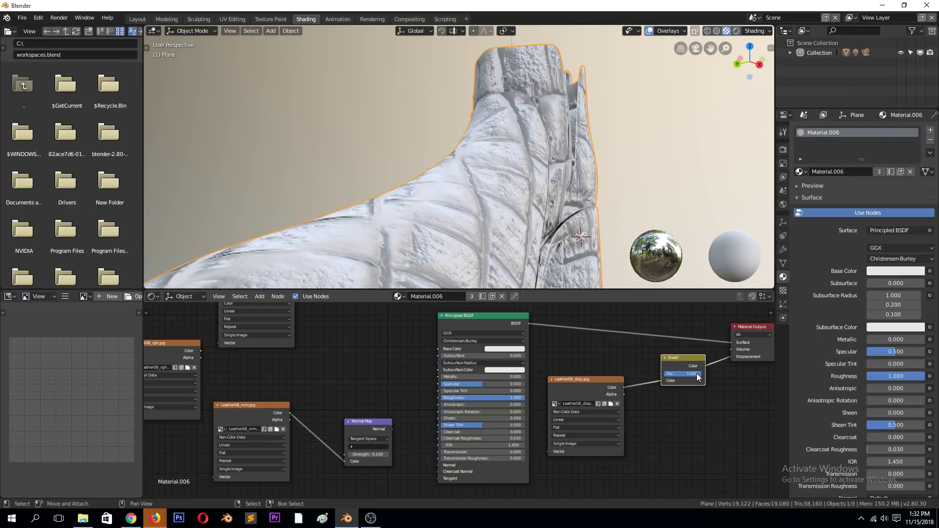
left_click_drag(696, 374, 680, 375)
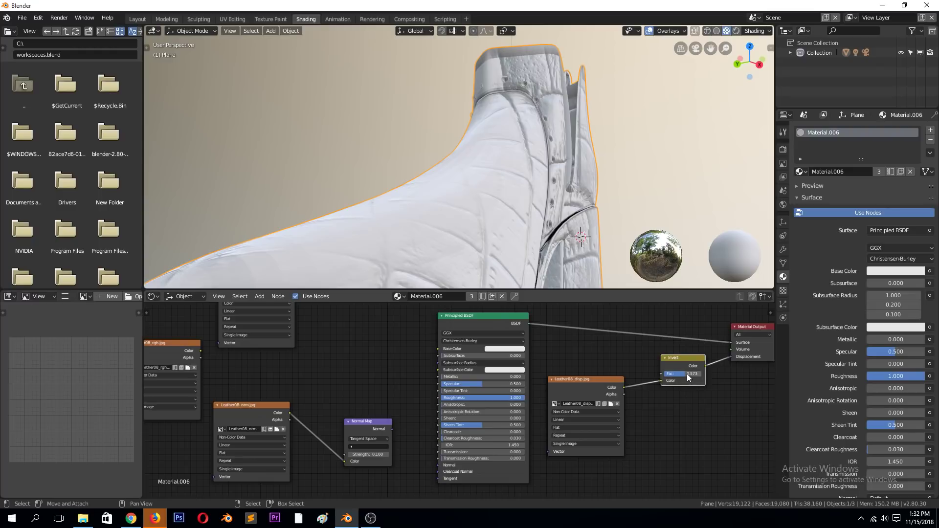
- Set the Invert node's Fac to about 0.518 and check the displacement on the boot
mouse_move(680, 375)
left_mouse_down()
mouse_move(663, 375)
mouse_move(695, 374)
left_mouse_up()
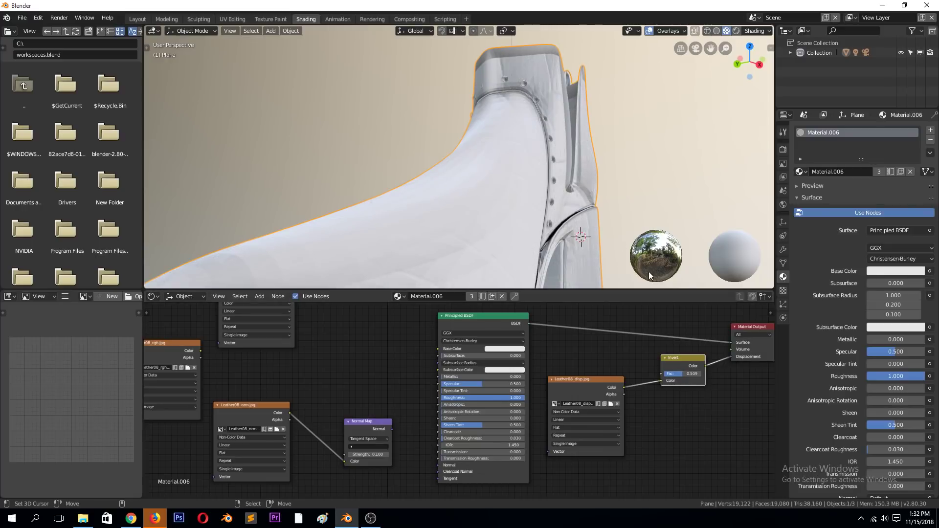
scroll(515, 219, "down", 2)
scroll(509, 225, "up", 2)
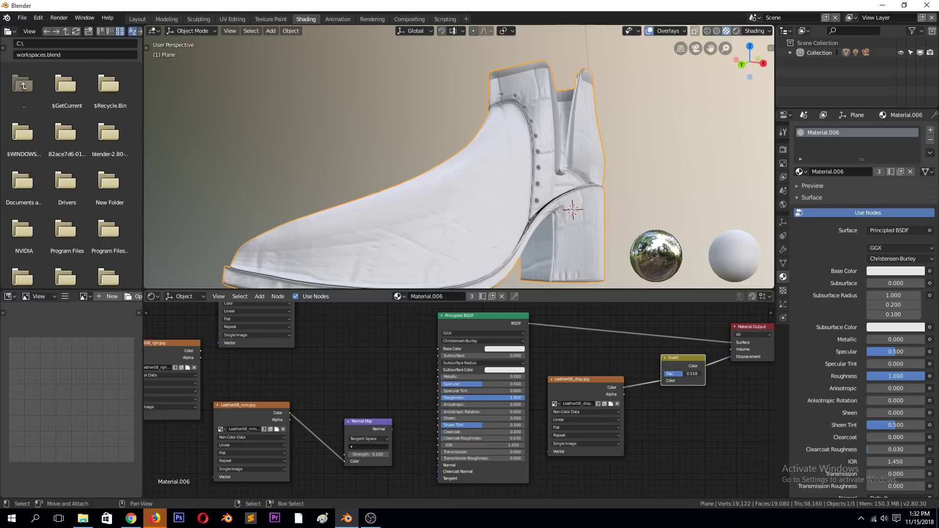
scroll(503, 203, "up", 2)
middle_click_drag(504, 203, 491, 222)
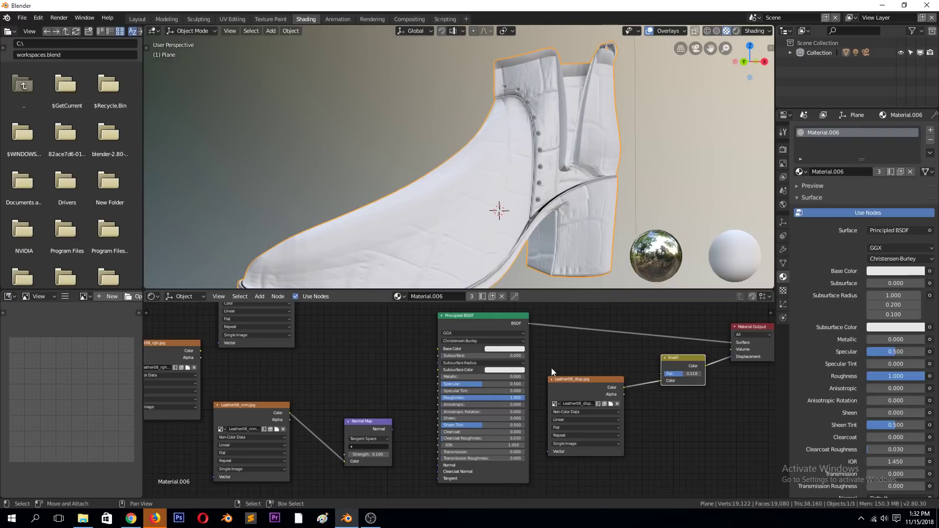
- Connect the Normal Map's Normal output to the Principled BSDF's Normal input and set its Strength to 0.3
left_click_drag(392, 429, 436, 464)
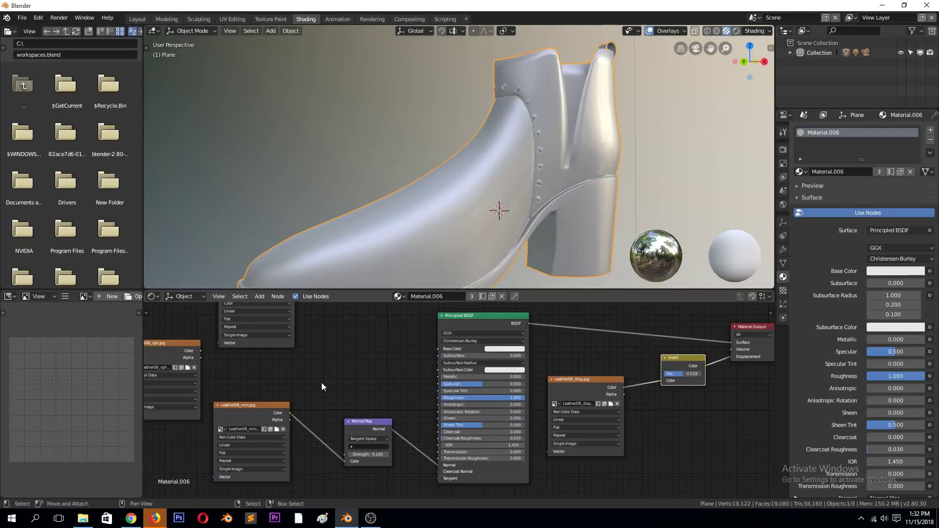
mouse_move(433, 222)
middle_mouse_down()
mouse_move(471, 221)
mouse_move(486, 203)
middle_mouse_up()
left_click(380, 452)
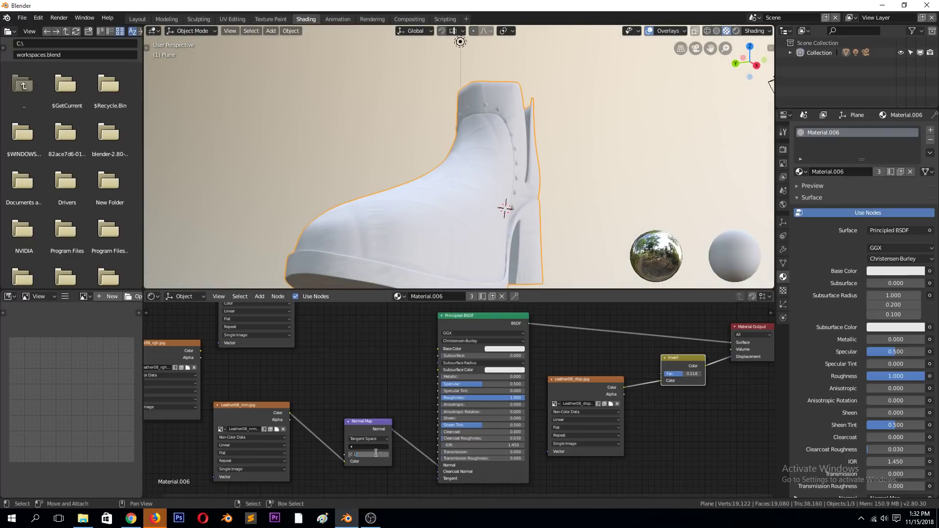
type("3")
key("Return")
mouse_move(434, 245)
middle_mouse_down()
mouse_move(447, 259)
mouse_move(394, 262)
middle_mouse_up()
middle_click_drag(425, 211, 419, 174)
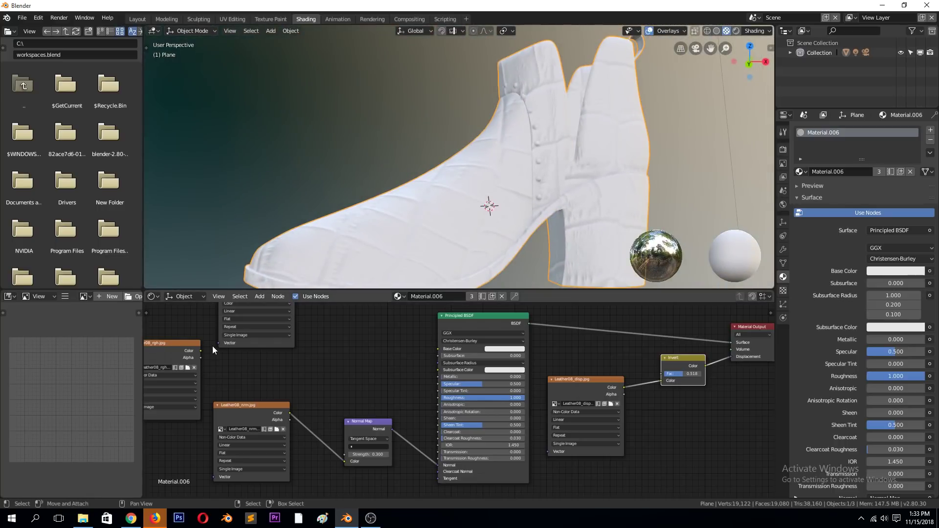
- Connect the Leather08_rgh.jpg Color output to Roughness and the Leather08_col.jpg Color output to Base Color on the Principled BSDF
mouse_move(201, 350)
left_mouse_down()
mouse_move(433, 406)
mouse_move(439, 380)
mouse_move(438, 398)
left_mouse_up()
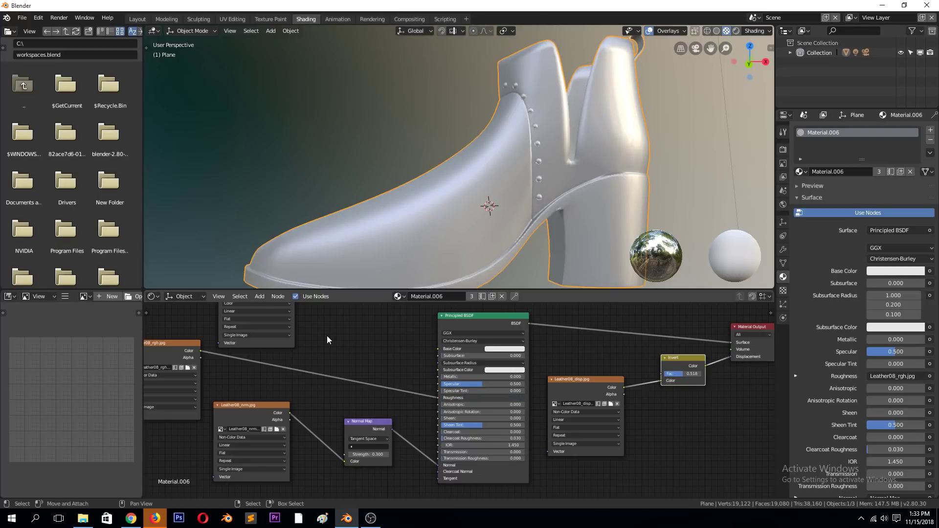
scroll(327, 338, "down", 2)
left_click(328, 342)
mouse_move(347, 317)
left_mouse_down()
mouse_move(444, 356)
mouse_move(445, 365)
left_mouse_up()
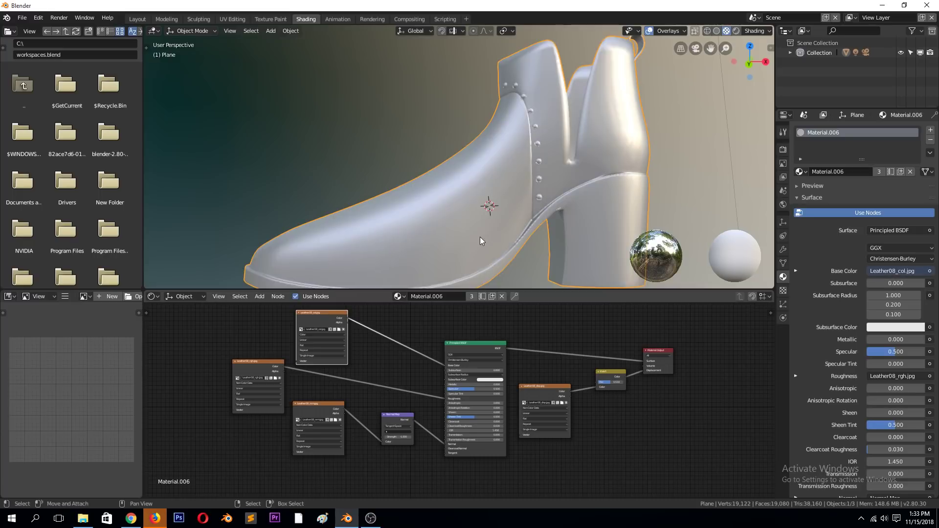
right_click(472, 251, "shift")
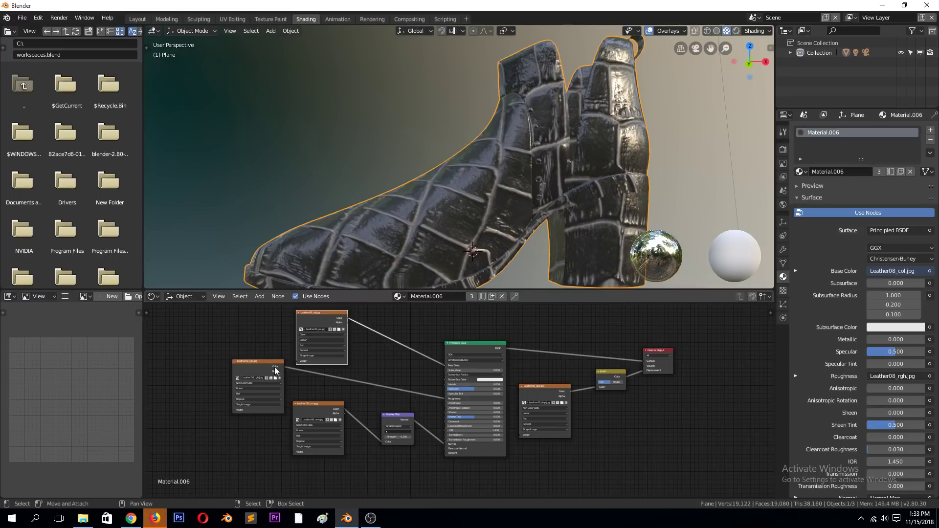
- Duplicate the Leather08_col.jpg texture node and load Leather08_AO.jpg from the TEXTURES folder into the copy
left_click_drag(253, 365, 251, 392)
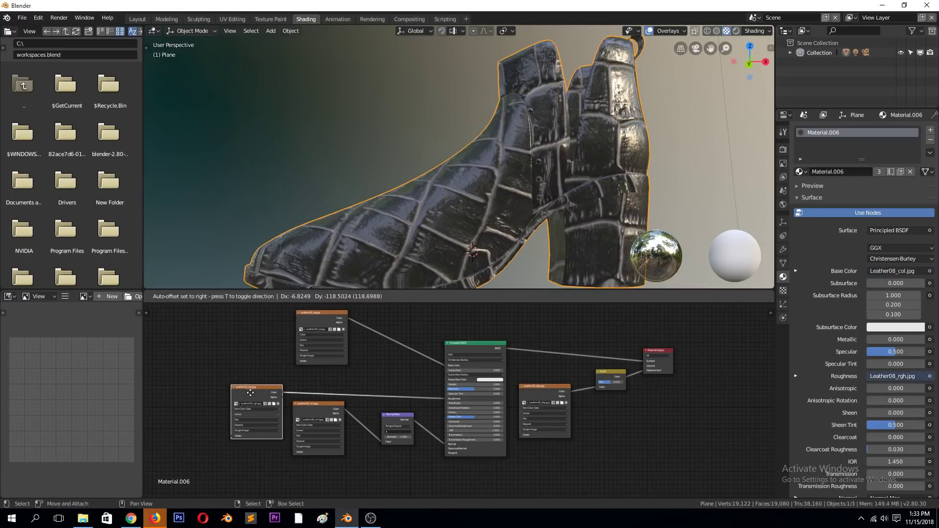
left_click_drag(314, 319, 318, 342)
key("shift+d")
left_click(253, 337)
left_click(292, 329)
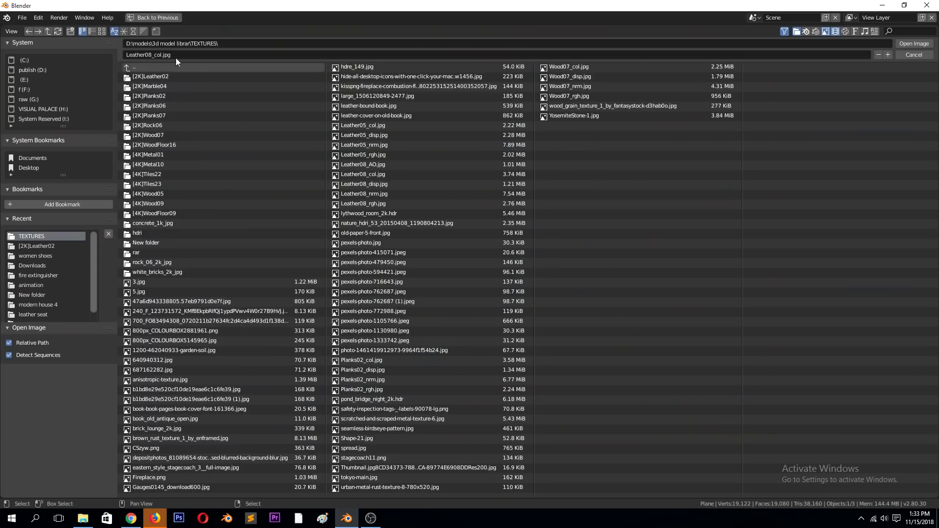
left_click(102, 31)
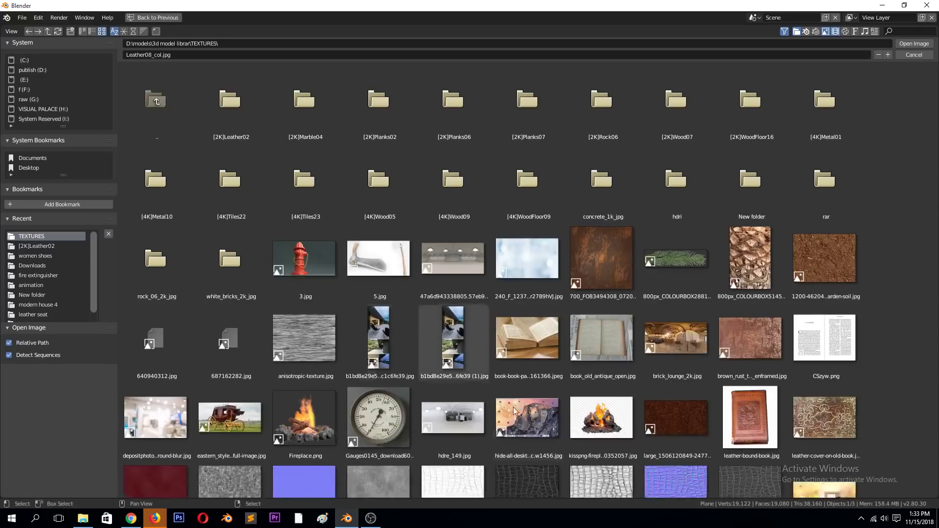
scroll(536, 391, "down", 2)
double_click(475, 402)
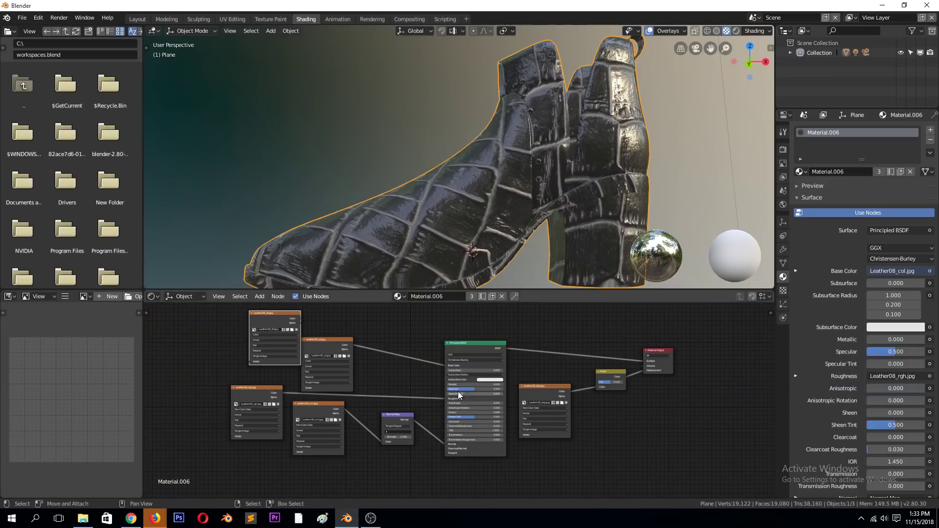
- Spread out the overlapping texture nodes, stacking the Leather08_AO.jpg node above the Leather08_col.jpg node and lowering the Leather08_nrm.jpg node
left_click_drag(264, 391, 305, 434)
scroll(423, 366, "up", 1)
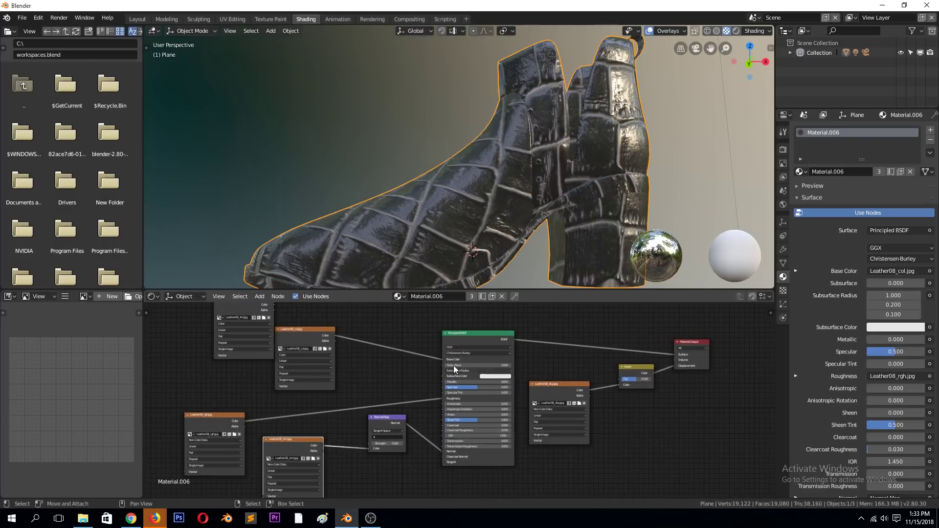
left_click_drag(294, 336, 277, 365)
left_click_drag(240, 331, 285, 322)
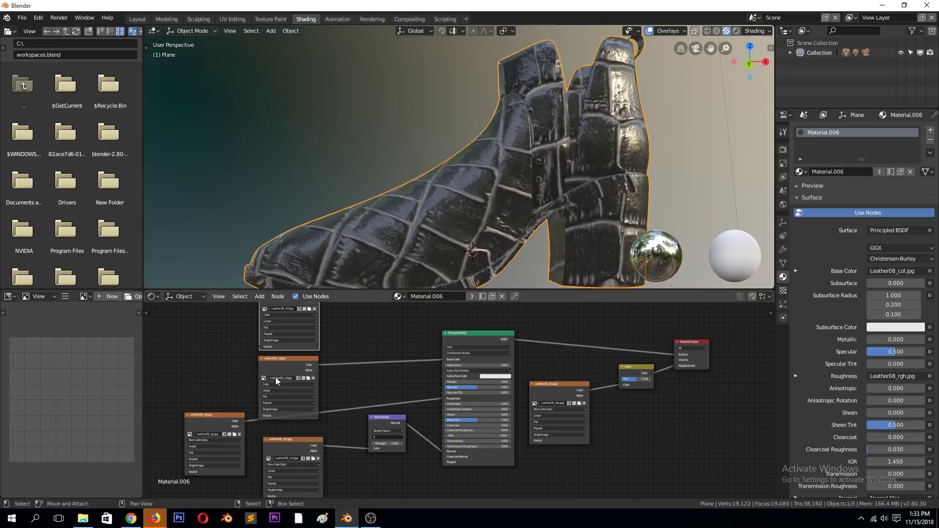
- Insert a MixRGB node between Leather08_col.jpg and Base Color, and connect the Leather08_AO.jpg Color output to its Color2 input
key("shift+a")
mouse_move(321, 348)
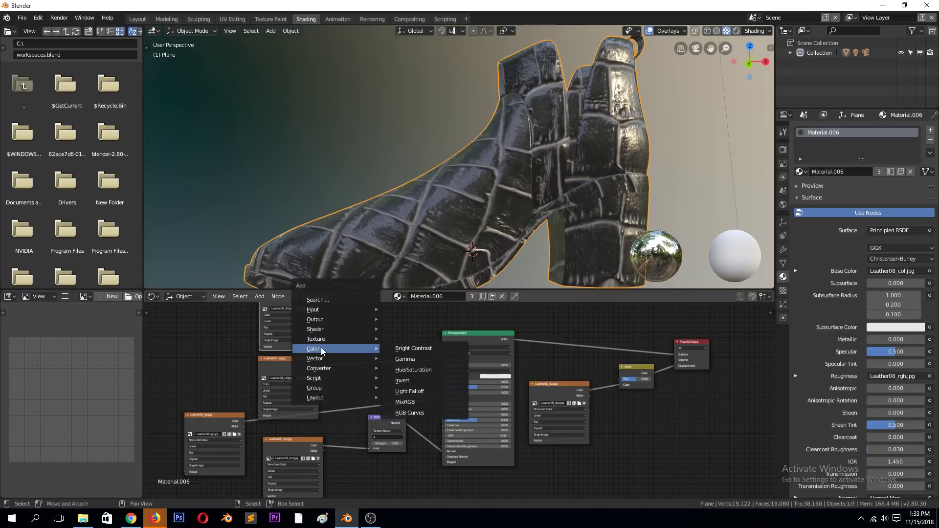
left_click(413, 402)
left_click(377, 326)
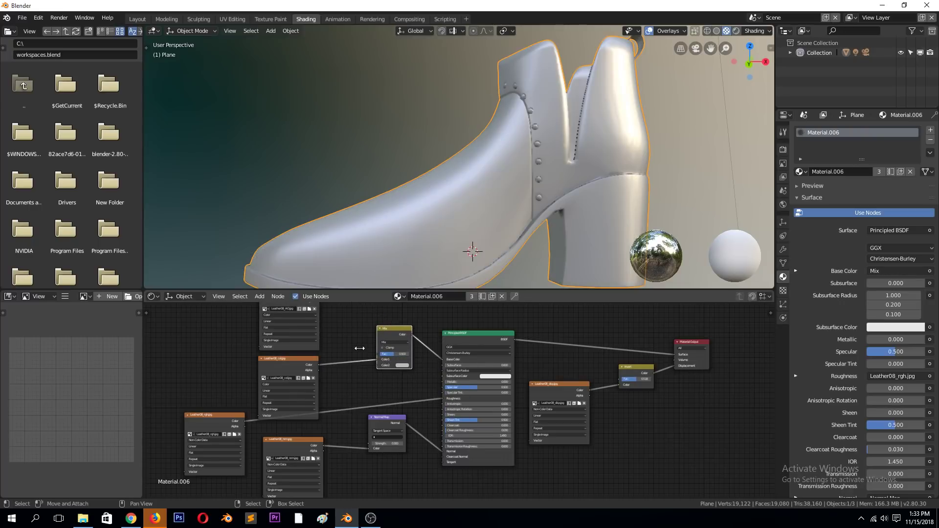
scroll(351, 331, "down", 1)
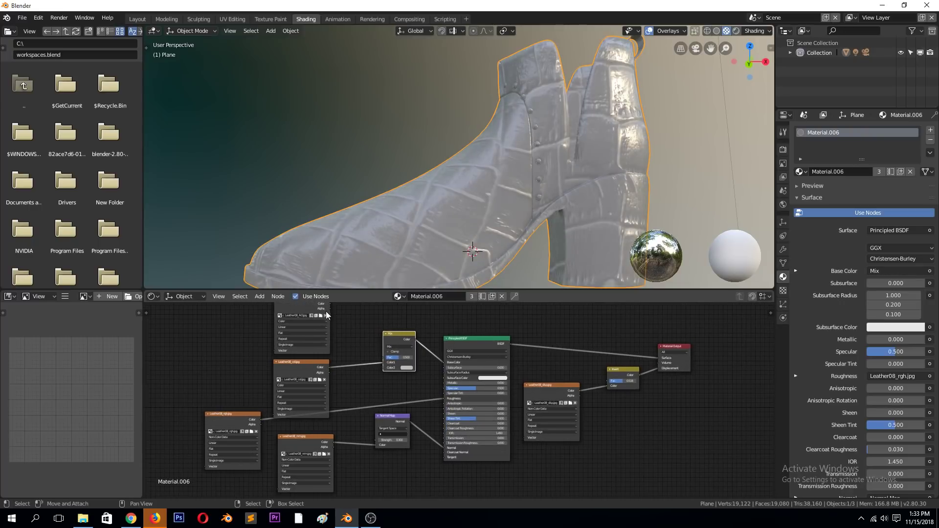
left_click_drag(329, 303, 386, 368)
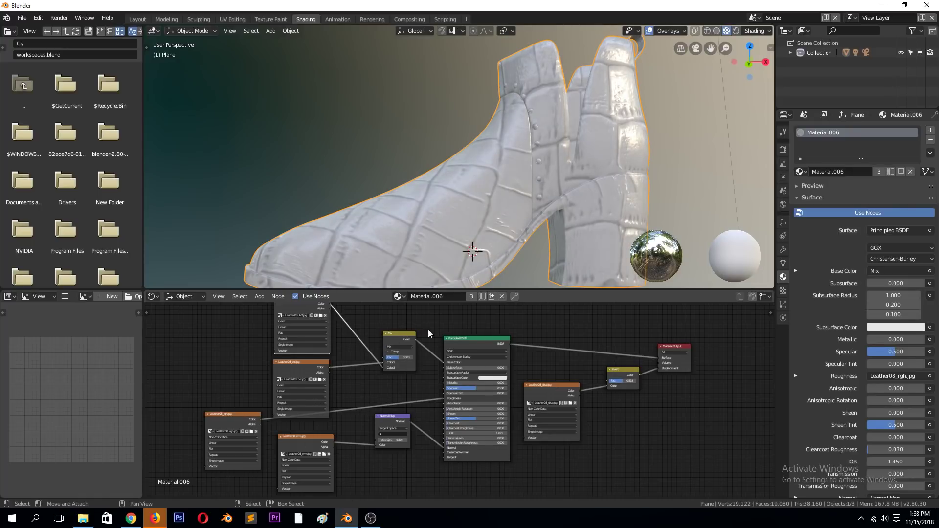
- Preview the Mix node's output directly on the boot and raise its Fac to 1.000
scroll(384, 357, "up", 1)
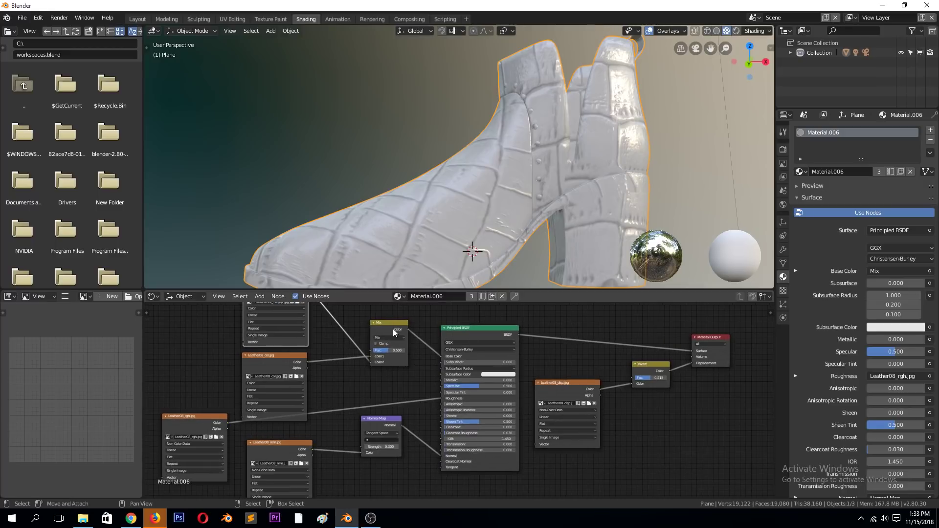
left_click(392, 329, "ctrl+shift")
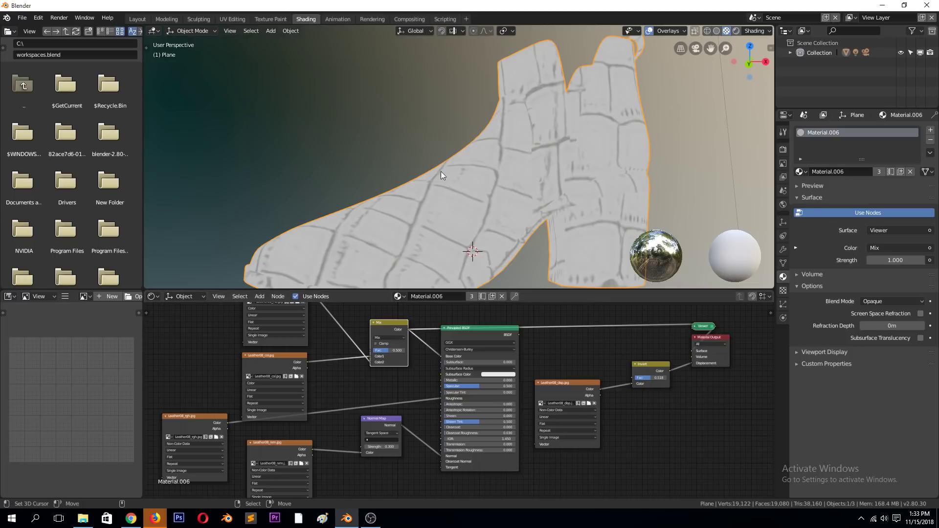
scroll(442, 171, "up", 3)
middle_click_drag(485, 207, 451, 256)
scroll(412, 324, "up", 1)
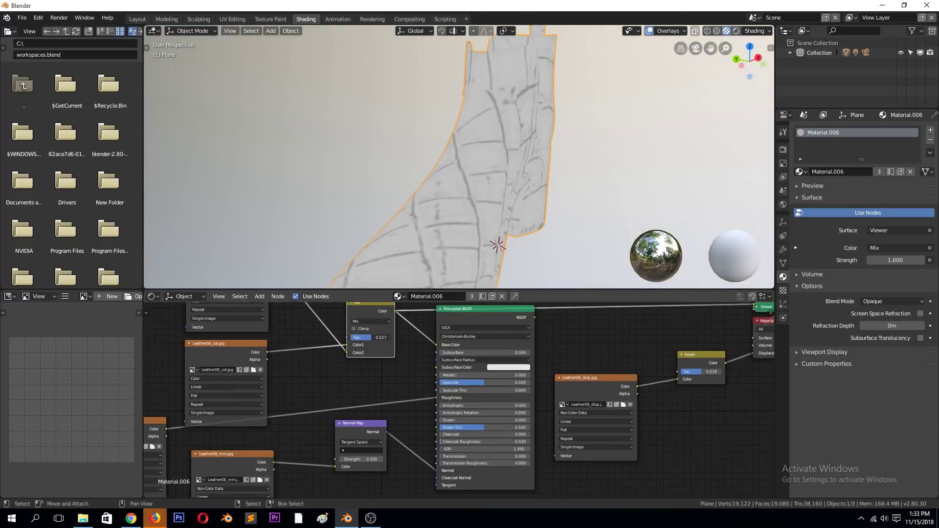
left_click_drag(371, 337, 397, 337)
middle_click_drag(422, 216, 382, 160)
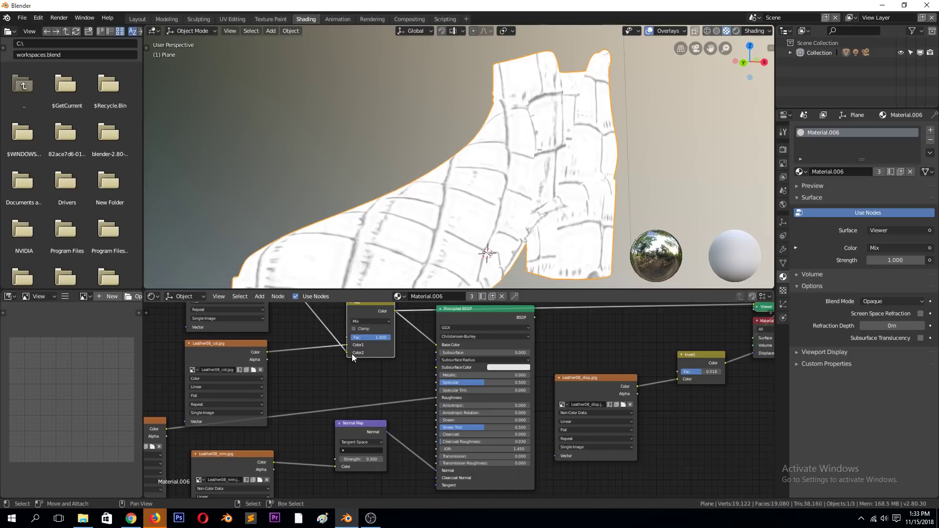
scroll(268, 336, "down", 1)
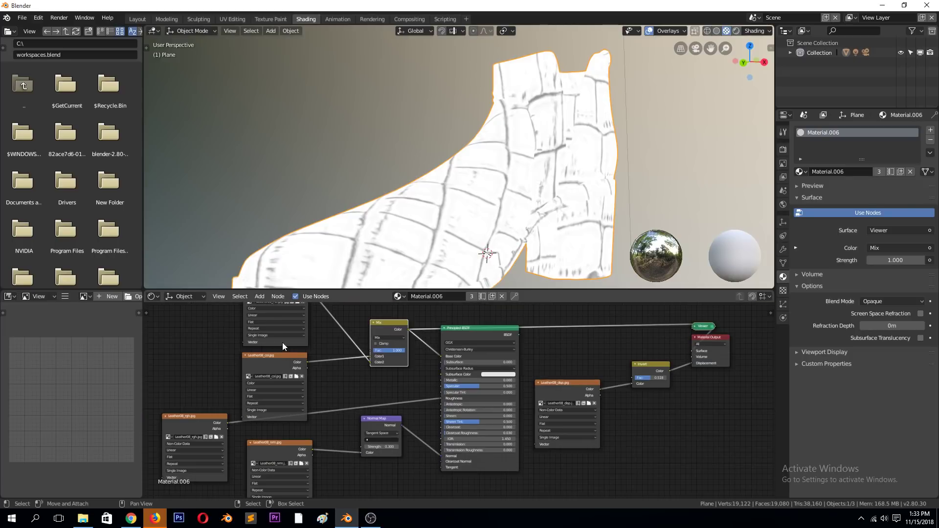
- Change the Mix node's blend mode to Multiply at Fac 1.000, and return the Principled BSDF output to the Material Output's Surface
left_click_drag(259, 363, 201, 352)
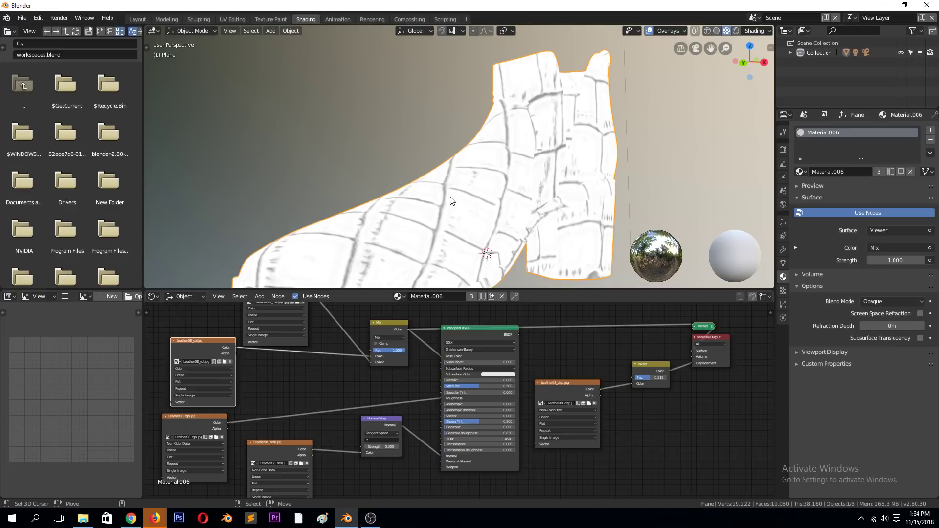
left_click(395, 336)
left_click(388, 318)
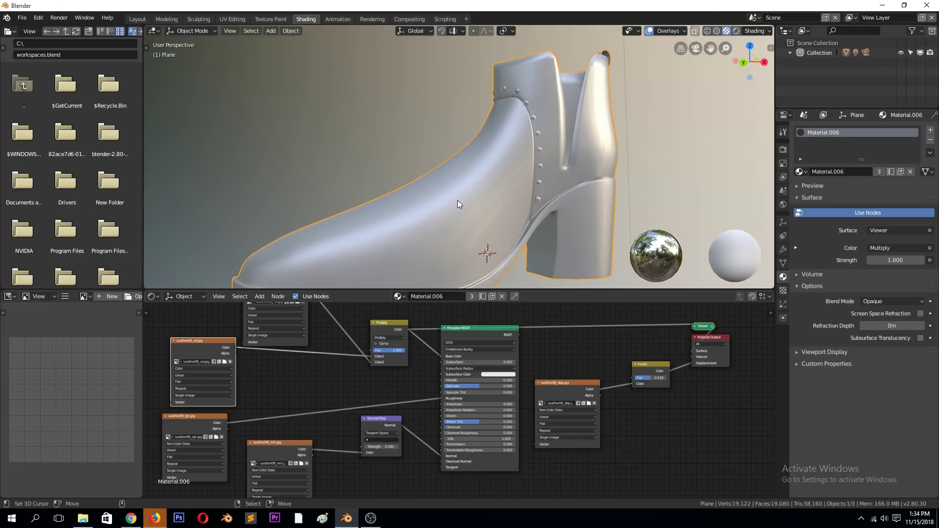
scroll(457, 203, "up", 5)
middle_click_drag(456, 202, 489, 190)
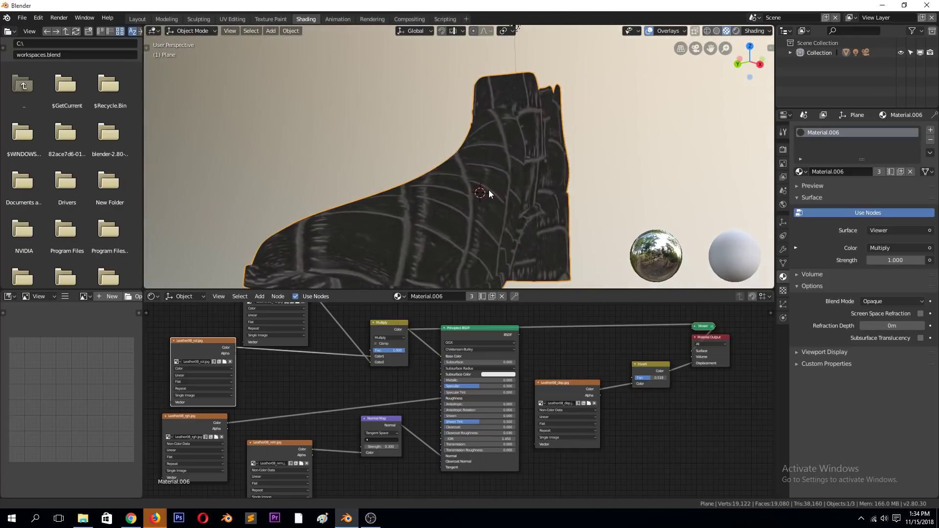
mouse_move(393, 350)
left_mouse_down()
mouse_move(374, 350)
mouse_move(405, 350)
left_mouse_up()
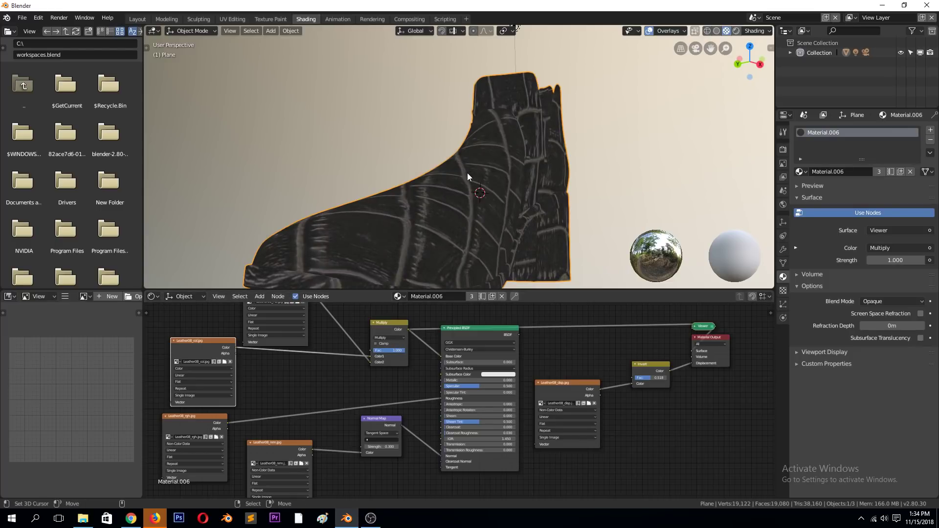
left_click(496, 336, "ctrl+shift")
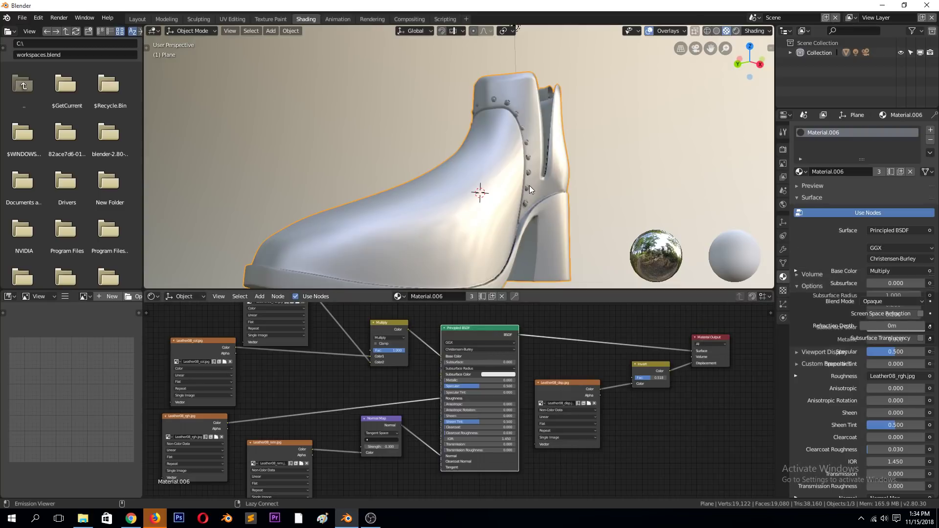
middle_click_drag(529, 186, 442, 179)
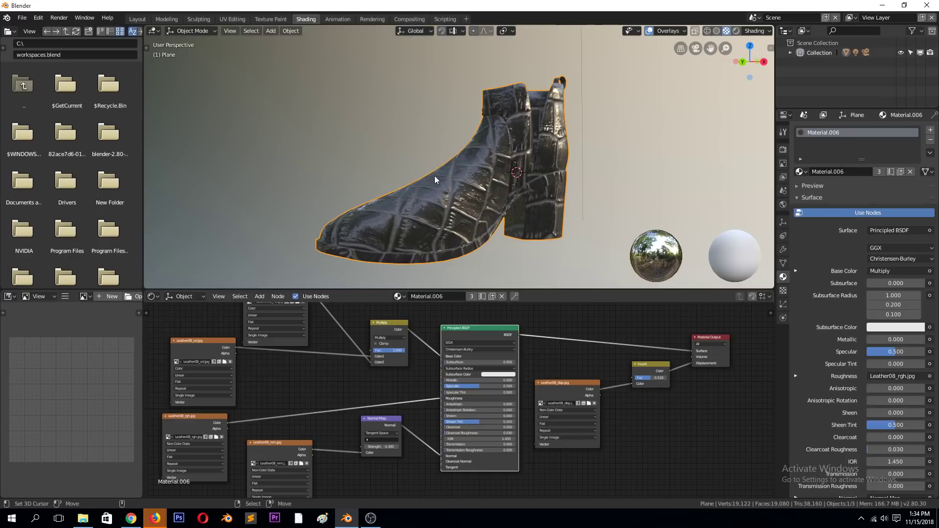
- In the UV Editing workspace, scale all the boot's UVs up by about 3.384 and return to Object Mode to inspect the leather
left_click(230, 19)
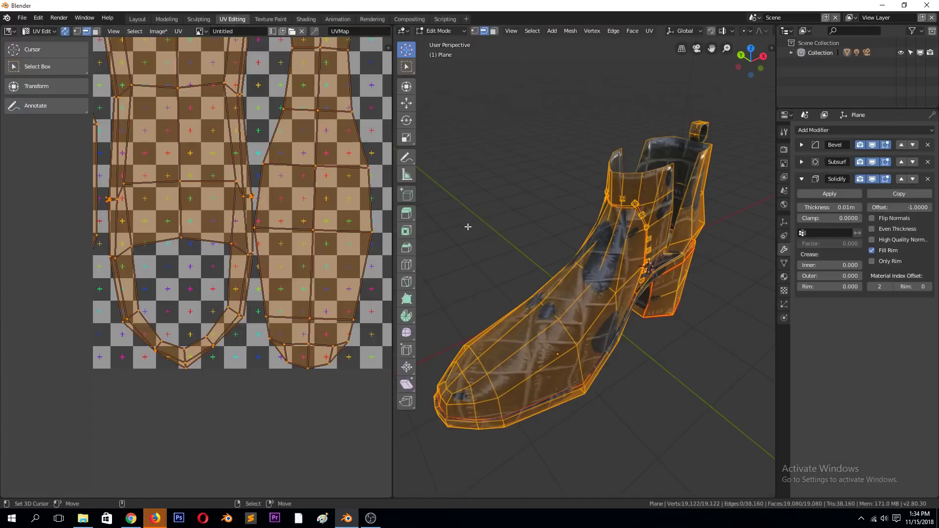
scroll(282, 186, "down", 6)
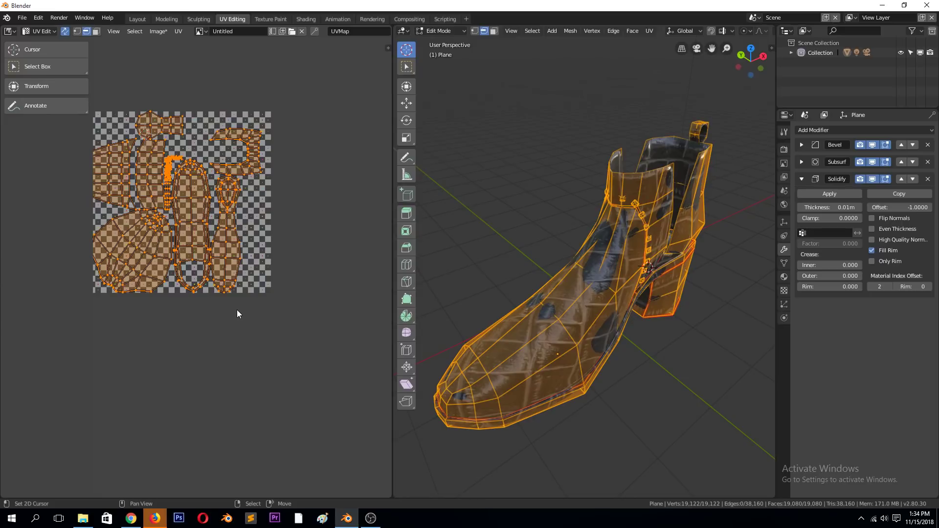
key("s")
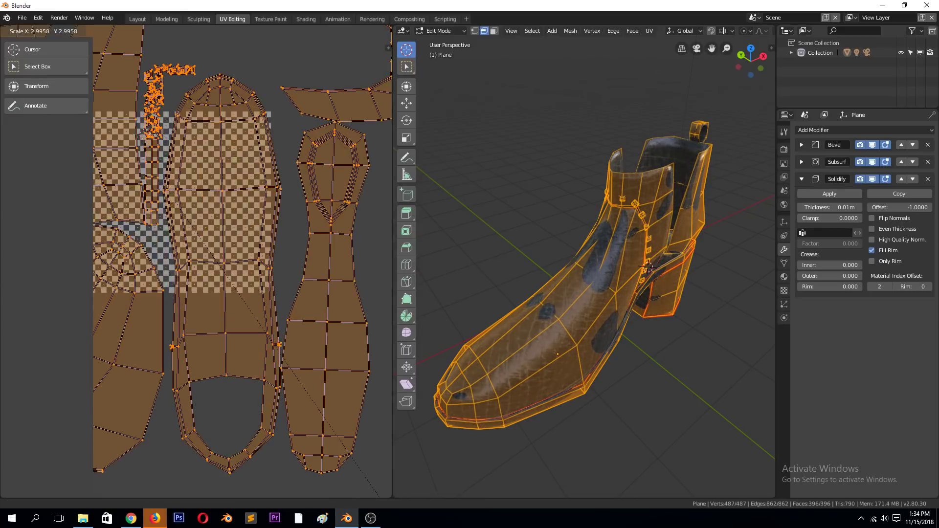
key("Return")
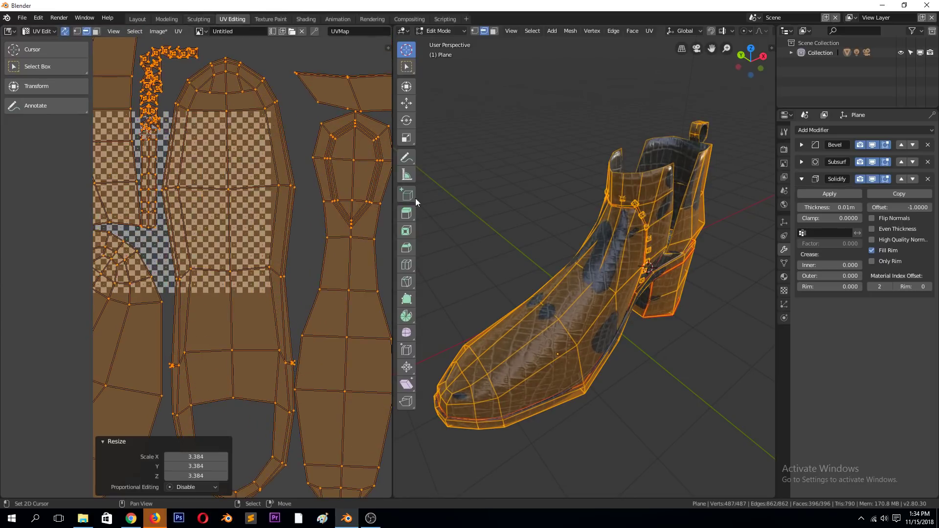
key("g")
left_click(468, 205)
key("Tab")
middle_click_drag(468, 205, 522, 188)
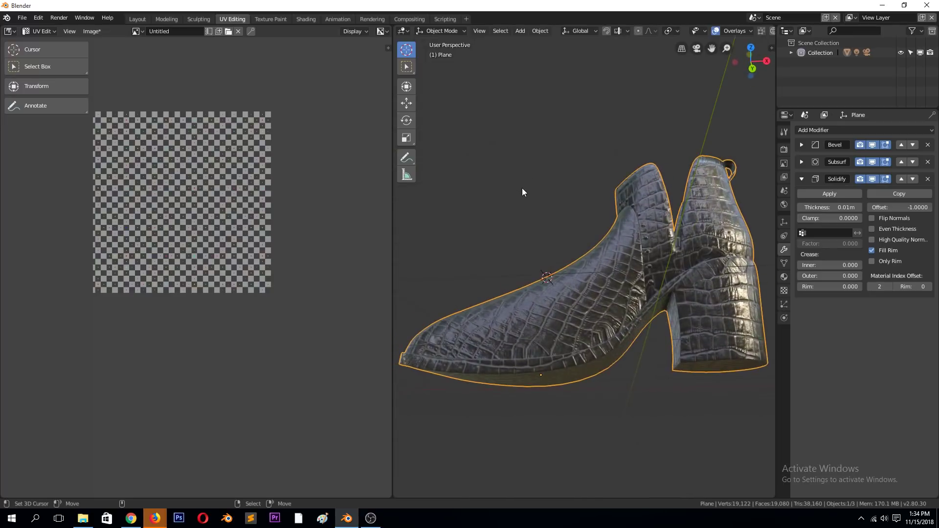
- Scale all the boot's UVs down by 0.275 in the UV editor and return to Object Mode
key("Tab")
key("Tab")
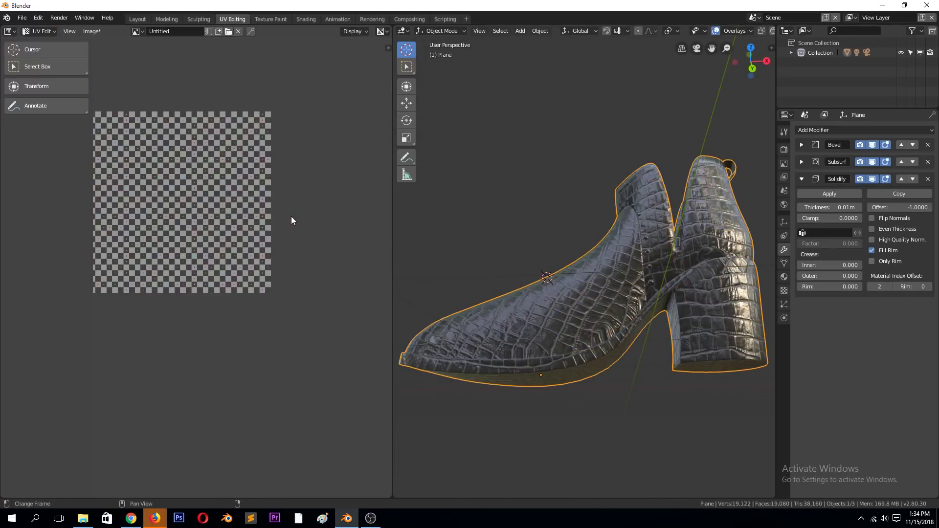
key("Tab")
key("Tab")
key("Tab")
key("s")
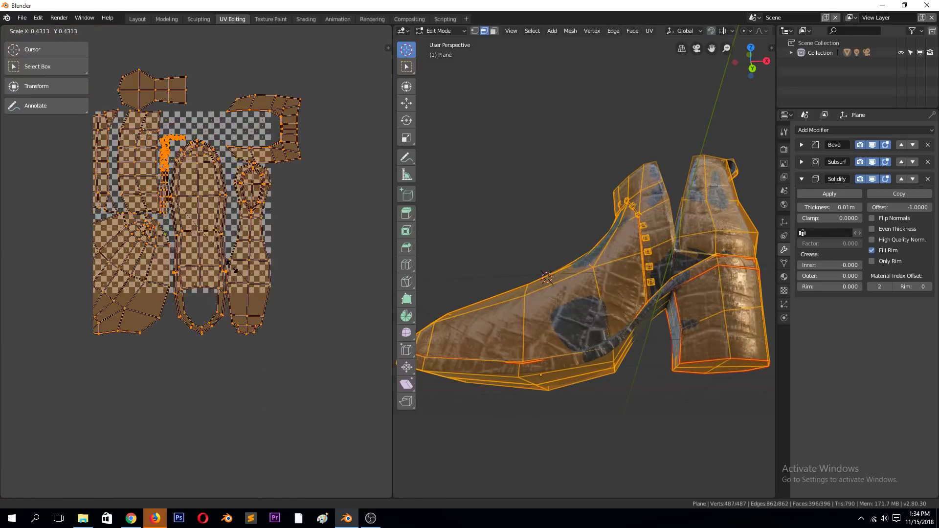
left_click(226, 255)
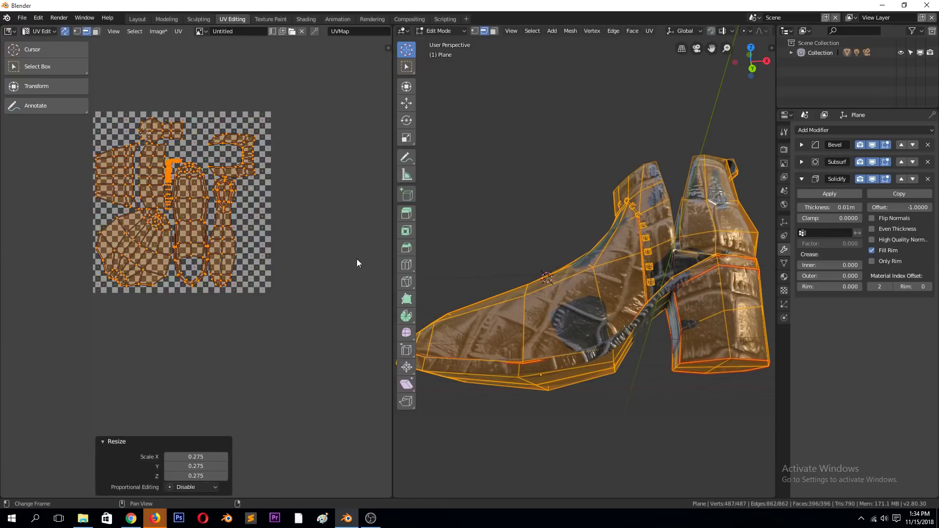
key("Tab")
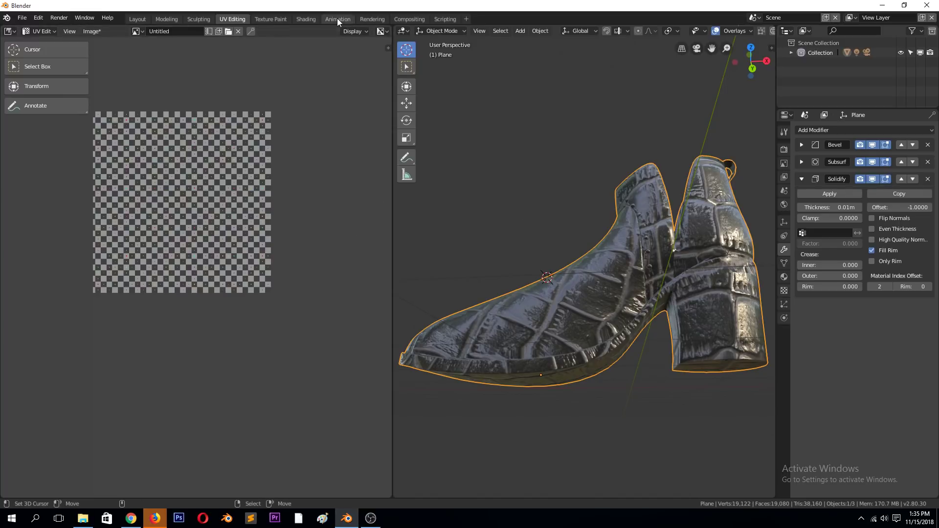
- In the Shading workspace, add Texture Coordinate and Mapping nodes feeding the Leather08_AO.jpg image texture
left_click(307, 19)
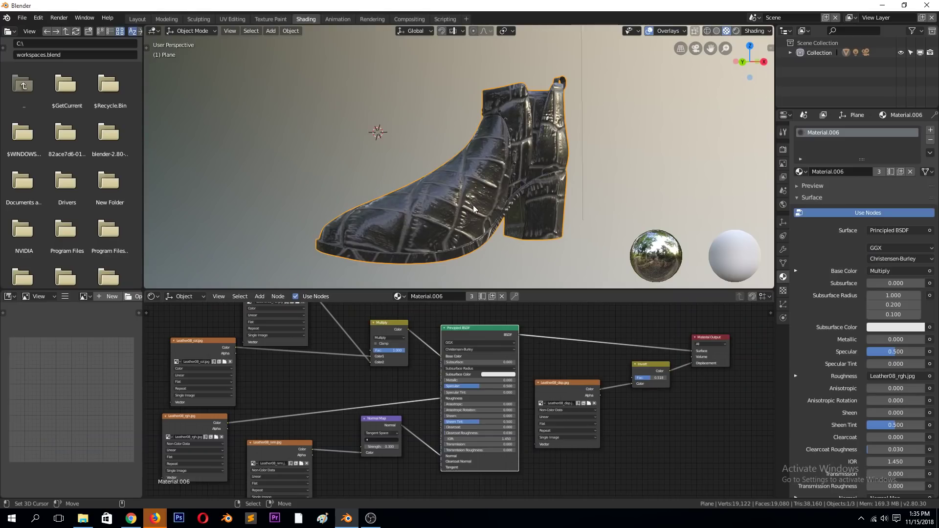
middle_click_drag(473, 204, 455, 198)
scroll(266, 357, "down", 4)
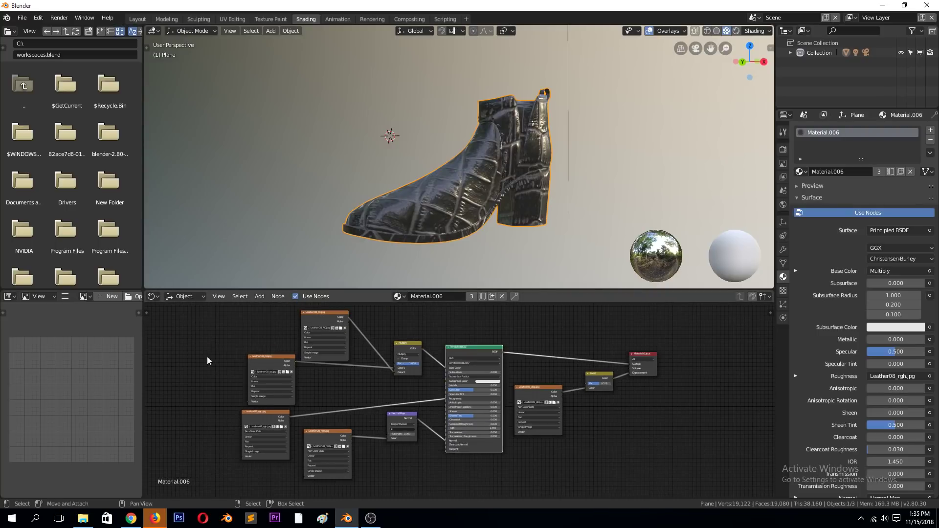
left_click(314, 313)
key("ctrl+t")
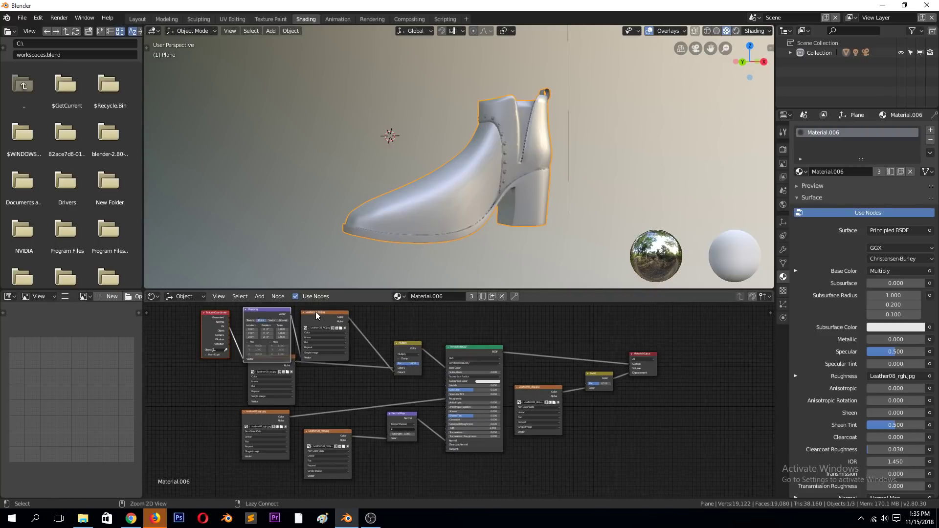
- Move the Texture Coordinate and Mapping nodes away from the image textures so that they no longer overlap
scroll(197, 327, "up", 1)
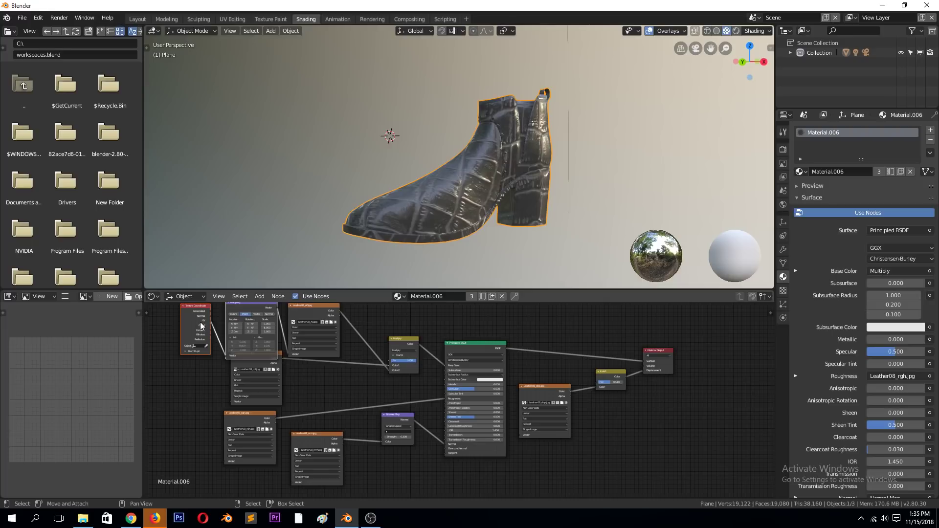
scroll(201, 325, "down", 1)
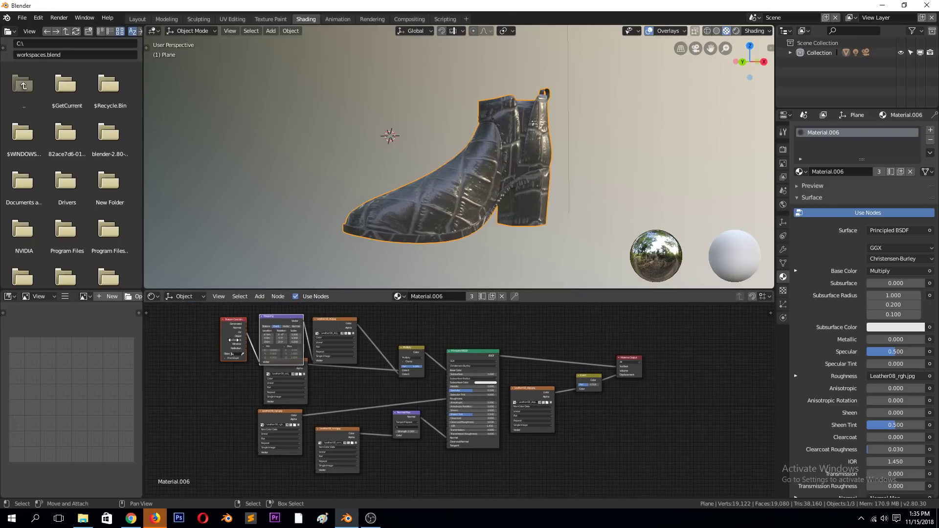
left_click_drag(238, 328, 178, 317)
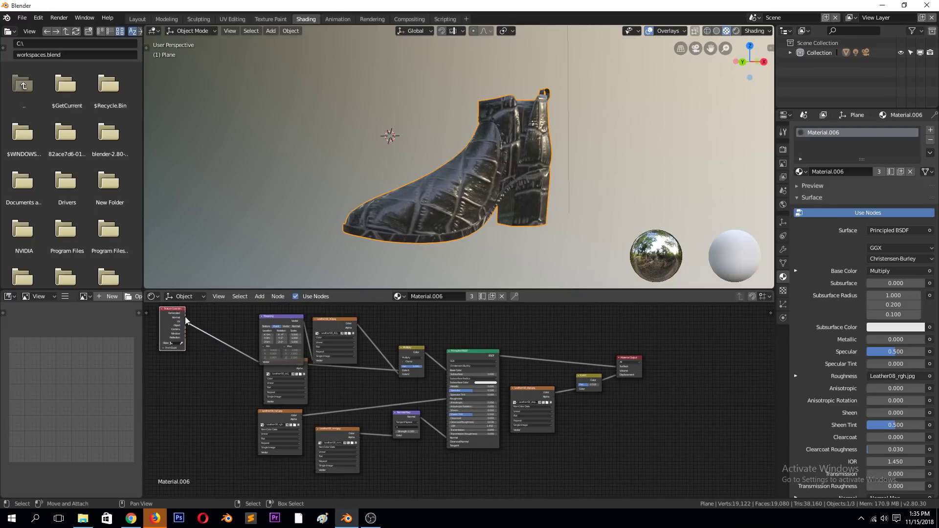
left_click_drag(284, 318, 219, 310)
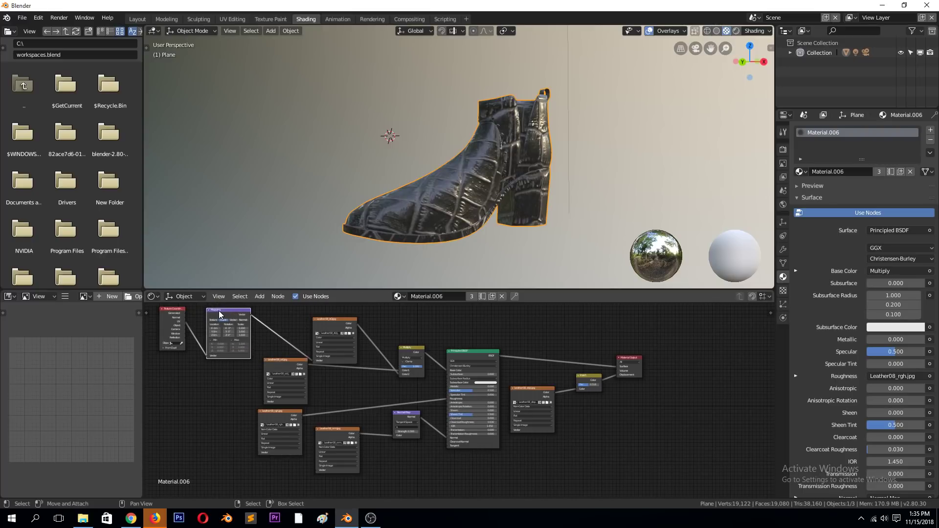
- Set the Mapping node's scale to 1.5
scroll(325, 394, "up", 1)
left_click(224, 322)
type("1.5")
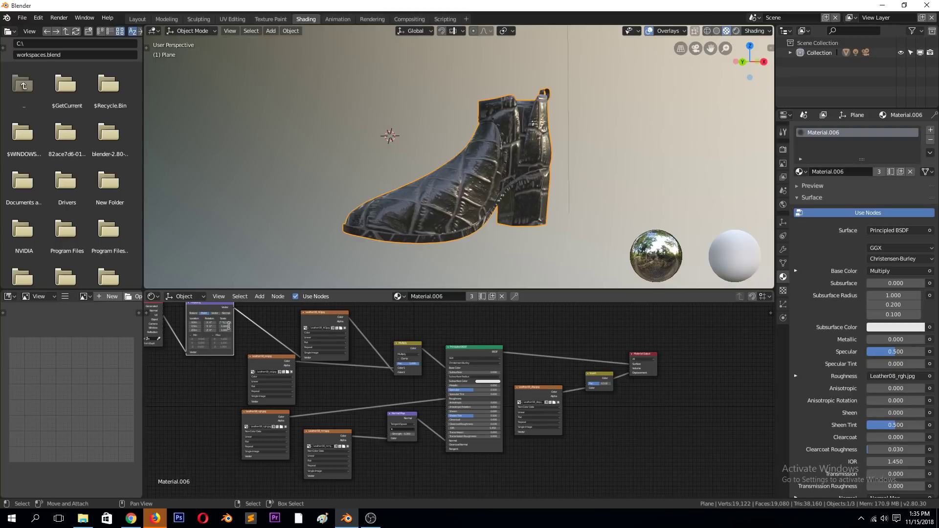
key("Return")
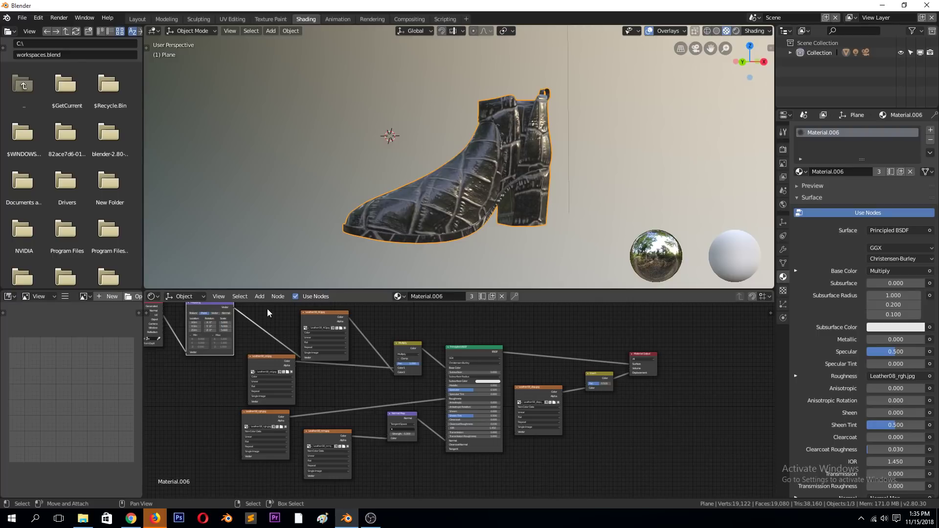
- Preview the Leather08_AO.jpg texture directly on the boot and adjust the Mapping node's scale on all axes for a finer pattern
left_click_drag(322, 313, 324, 307)
left_click(324, 307, "ctrl+shift")
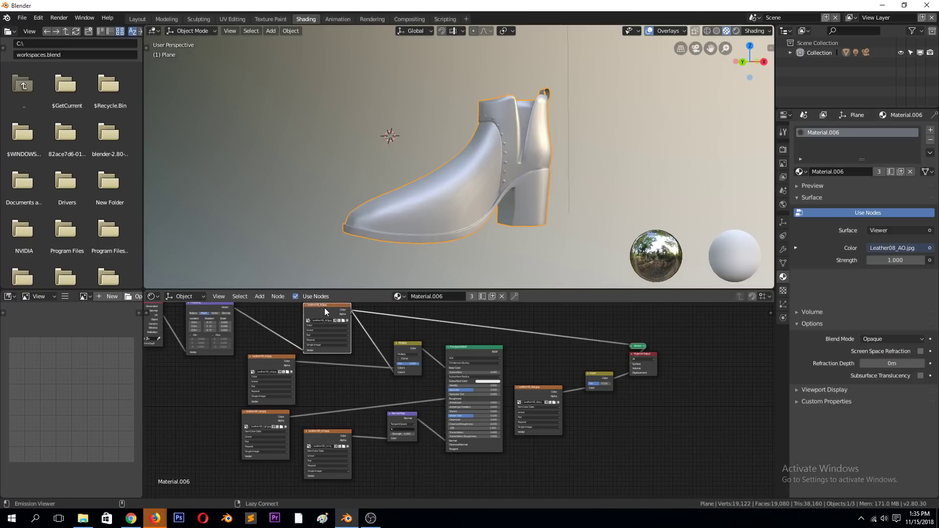
middle_click_drag(419, 211, 412, 247)
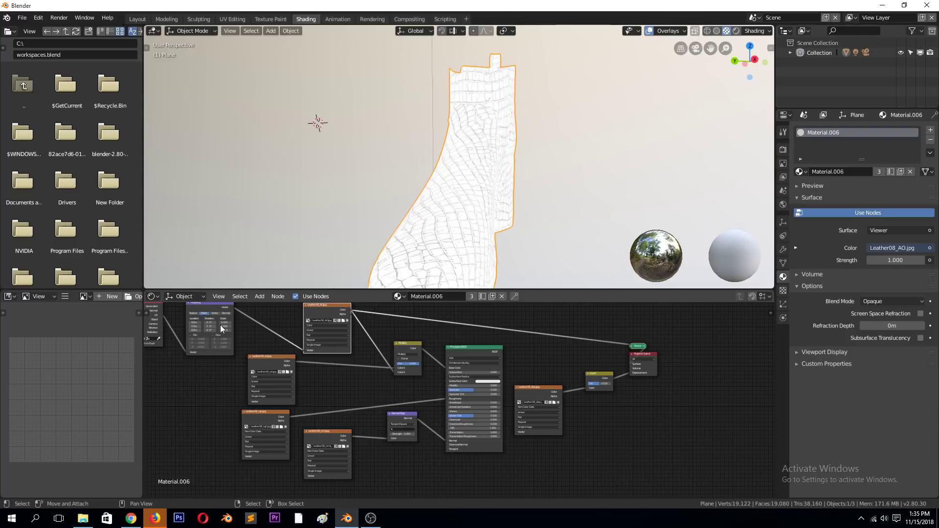
key("Return")
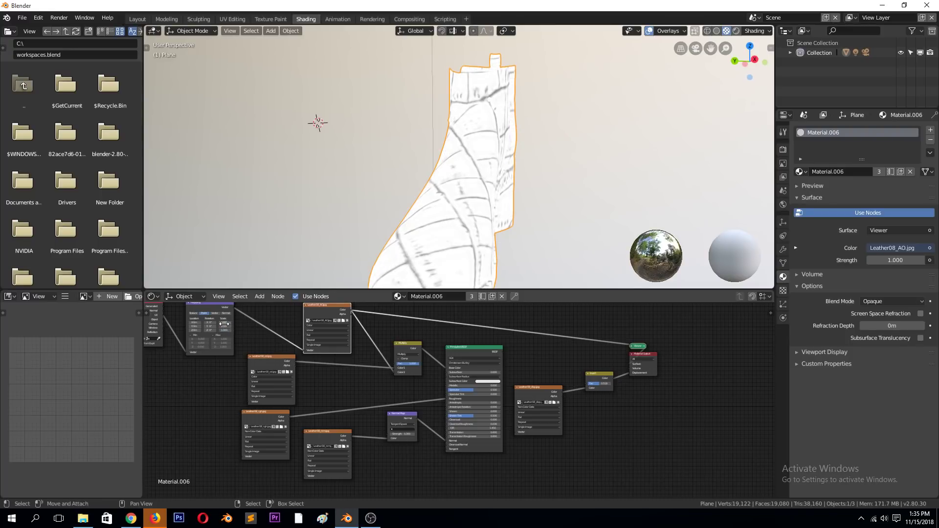
mouse_move(223, 323)
left_mouse_down()
mouse_move(222, 331)
mouse_move(248, 329)
mouse_move(223, 331)
left_mouse_up()
middle_click_drag(446, 209, 360, 209)
scroll(349, 257, "up", 6)
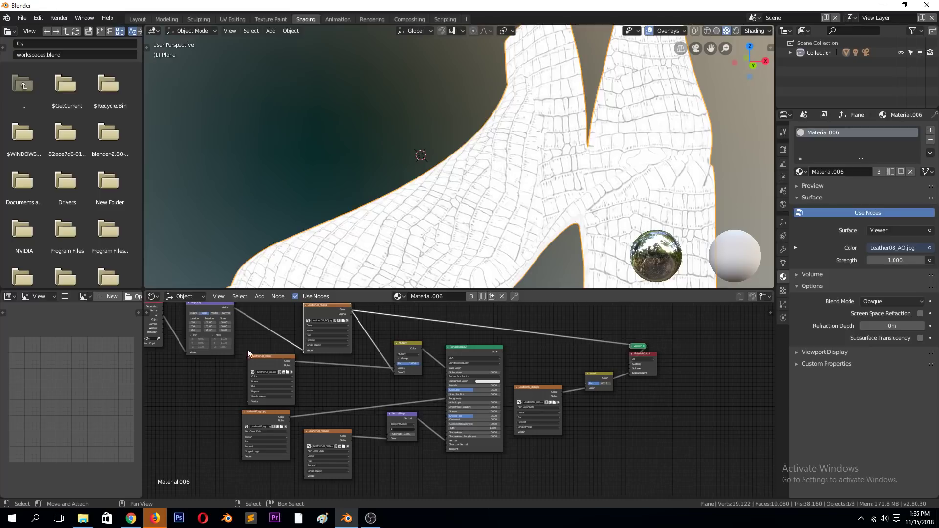
- Make room around the AO and color textures, and connect the Mapping node's Vector output to Leather08_col.jpg
scroll(277, 371, "up", 1)
left_click_drag(289, 338, 314, 343)
scroll(221, 347, "down", 1)
left_click_drag(255, 356, 300, 357)
left_click_drag(234, 308, 295, 402)
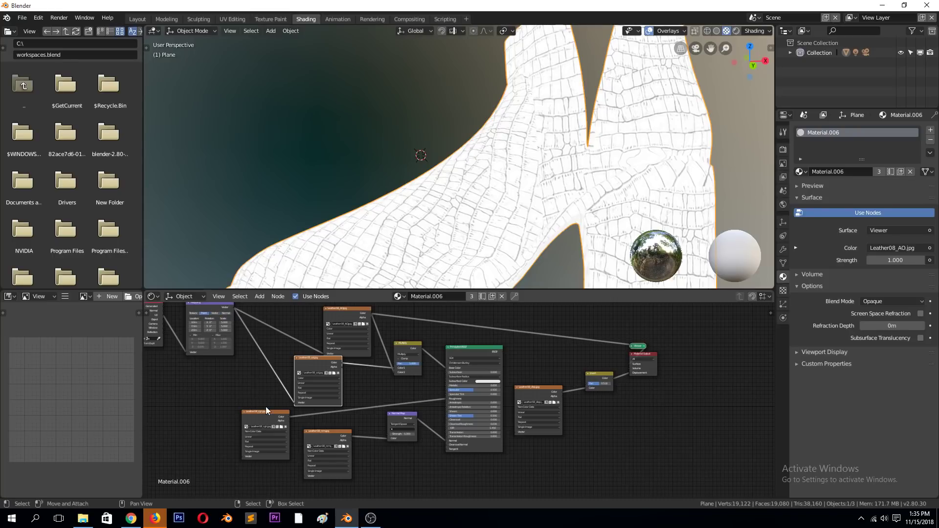
- Return the Principled BSDF to the Material Output, and connect the Mapping Vector output to the Leather08_rgh.jpg and Leather08_nrm.jpg textures
left_click(482, 349)
left_click(482, 348, "ctrl+shift")
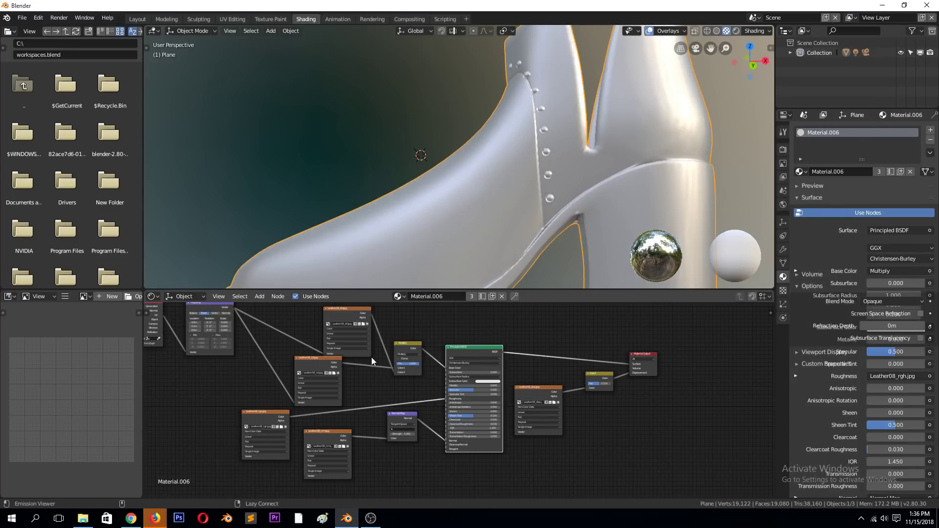
left_click_drag(233, 307, 243, 456)
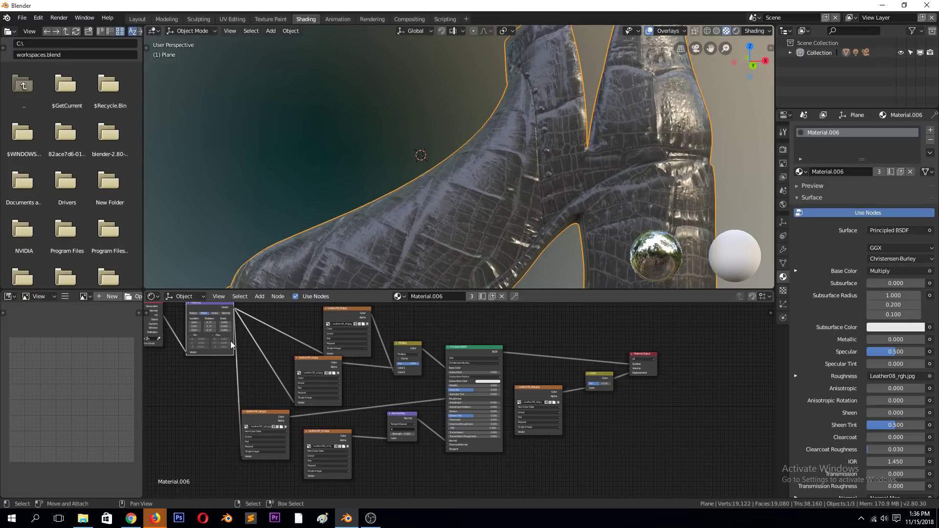
mouse_move(233, 308)
left_mouse_down()
mouse_move(315, 481)
mouse_move(304, 476)
left_mouse_up()
- Reposition the Mapping node, connect its Vector output to Leather08_disp.jpg, and inspect the leather on the boot
key("g")
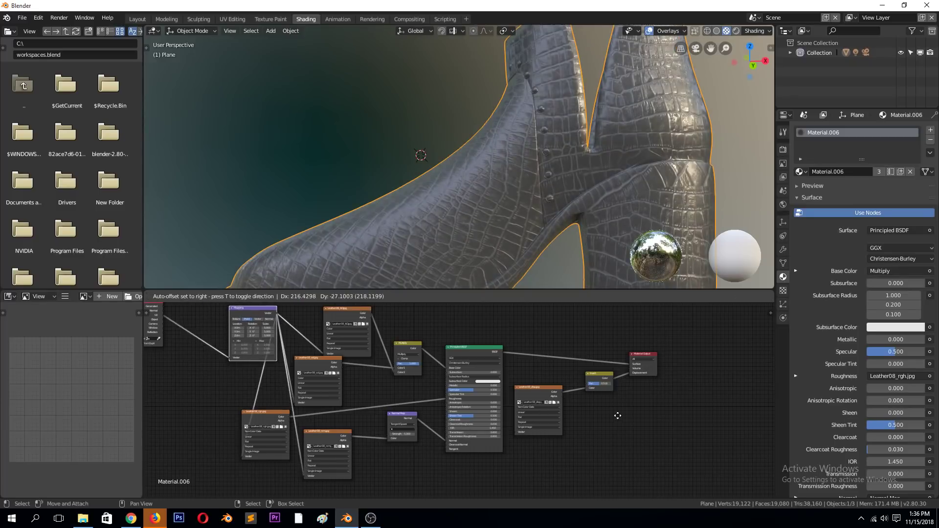
left_click(550, 450)
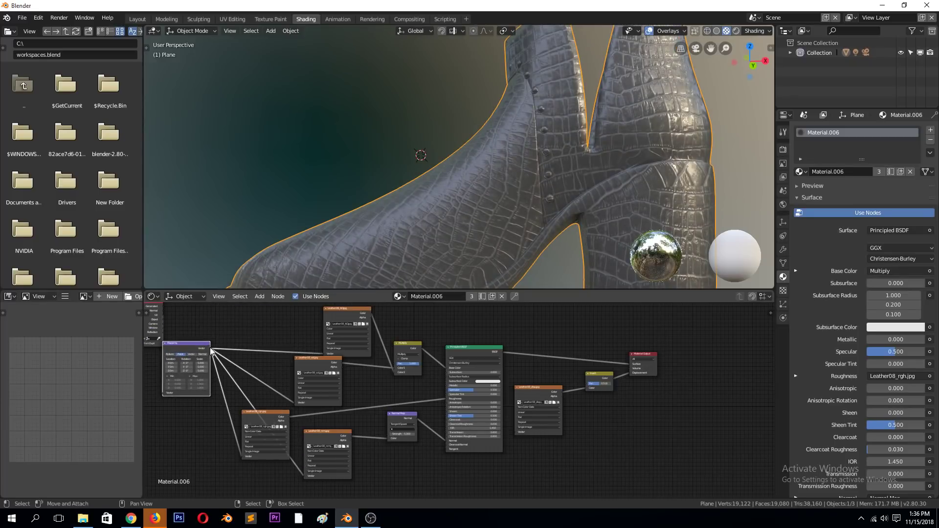
left_click_drag(210, 349, 515, 432)
scroll(486, 238, "down", 5)
mouse_move(463, 210)
middle_mouse_down()
mouse_move(588, 230)
mouse_move(550, 230)
mouse_move(438, 201)
mouse_move(472, 184)
mouse_move(483, 235)
mouse_move(460, 228)
middle_mouse_up()
scroll(550, 231, "up", 5)
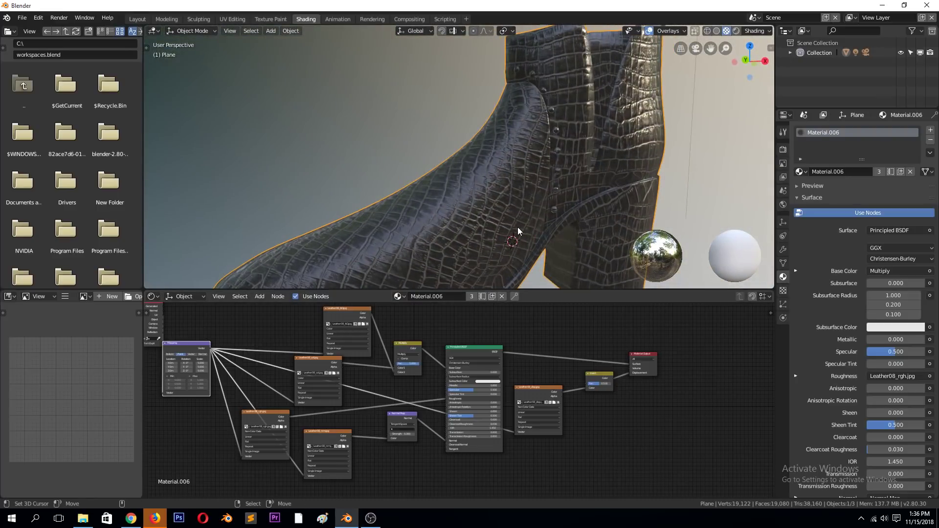
middle_click_drag(523, 225, 574, 196)
scroll(459, 402, "up", 2)
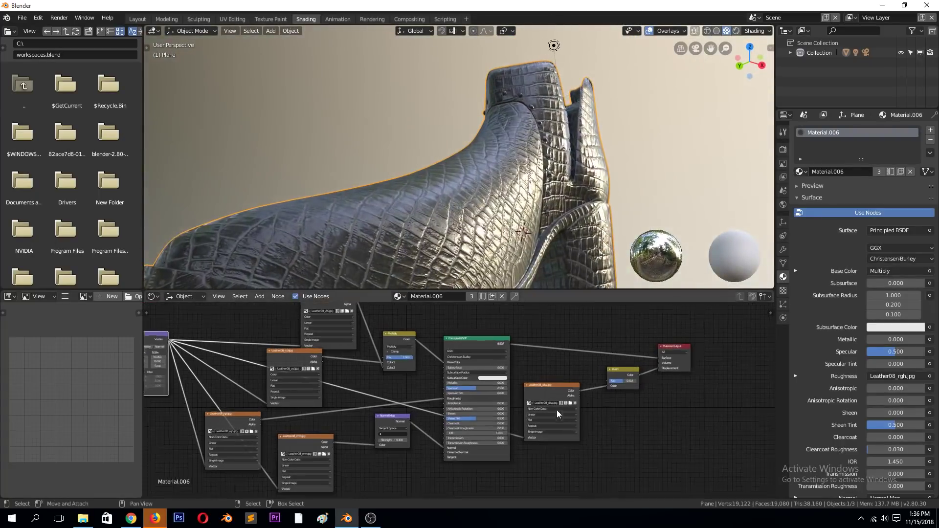
- Spread out the Material Output, displacement Invert, Leather08_disp.jpg and Principled BSDF nodes to open space before the shader
left_click_drag(694, 340, 755, 341)
left_click_drag(636, 366, 686, 372)
left_click_drag(560, 391, 692, 455)
left_click_drag(470, 335, 531, 312)
scroll(194, 419, "up", 2)
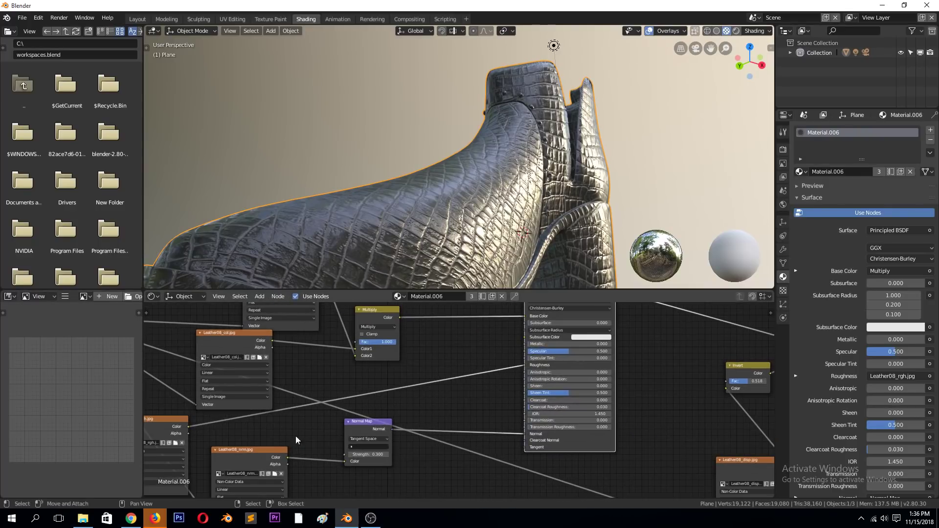
- Try a plain Roughness of 0.199 in place of the Leather08_rgh.jpg map, and reconnect the map to Roughness
left_click_drag(179, 419, 188, 431)
left_click_drag(524, 365, 504, 374)
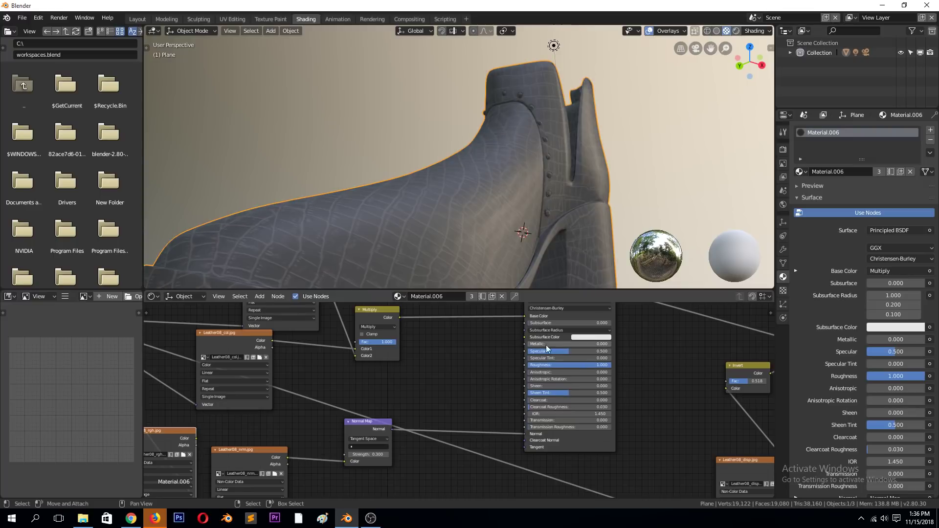
left_click_drag(603, 365, 545, 365)
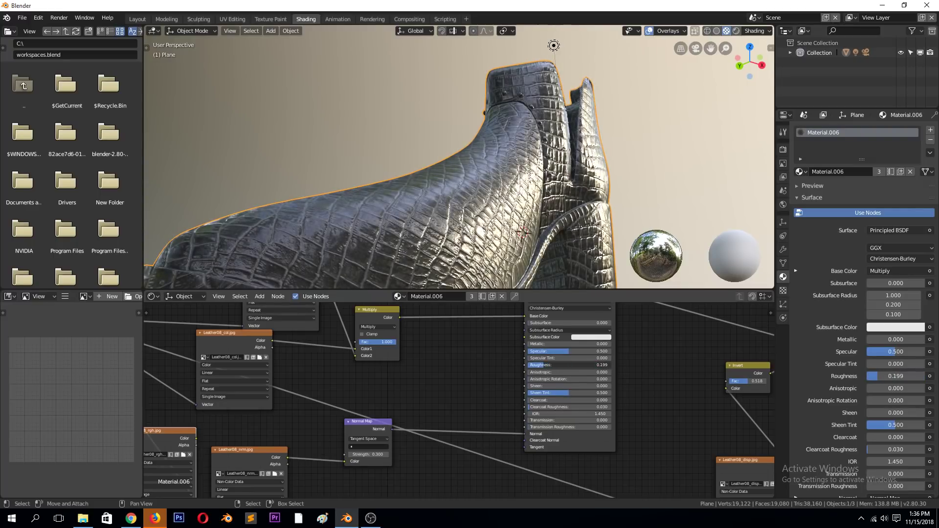
left_click_drag(196, 440, 523, 366)
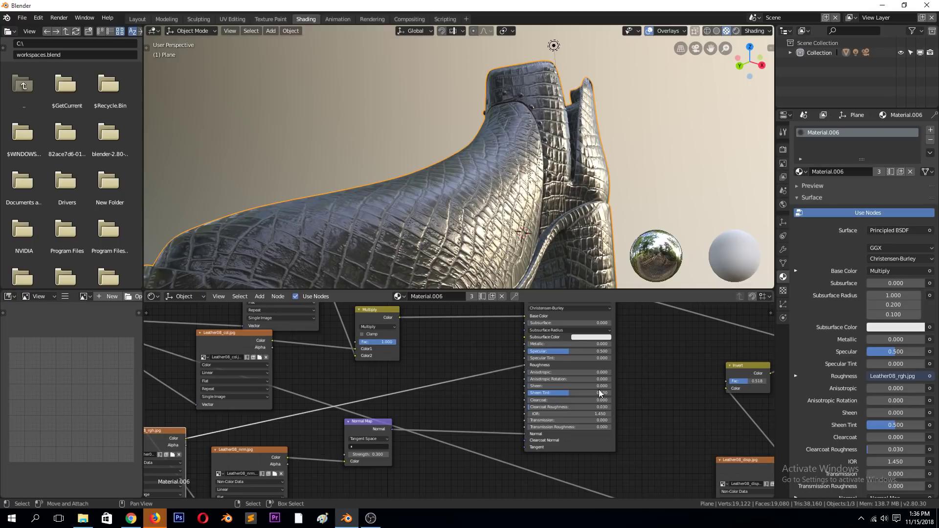
- Try an Invert node with Fac 0.245 between Leather08_rgh.jpg and Roughness, and delete it
key("shift+a")
mouse_move(418, 391)
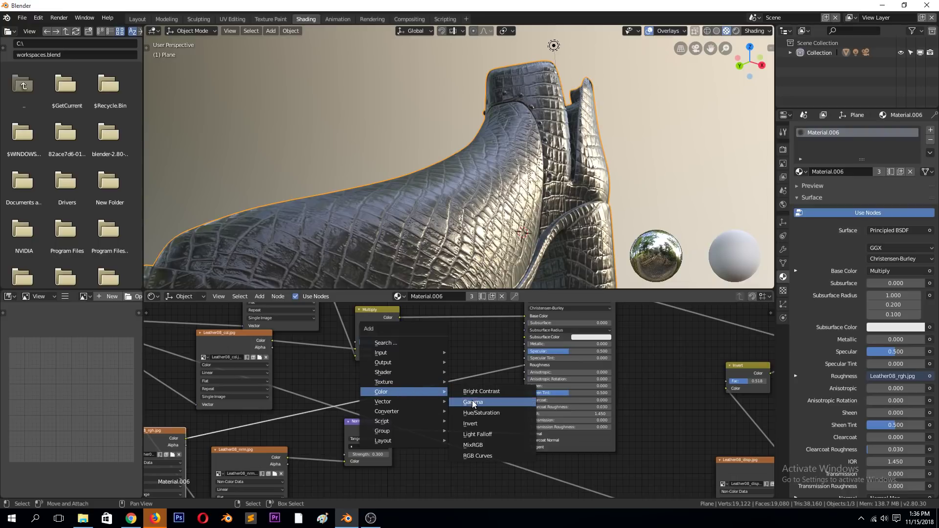
left_click(470, 424)
left_click(440, 368)
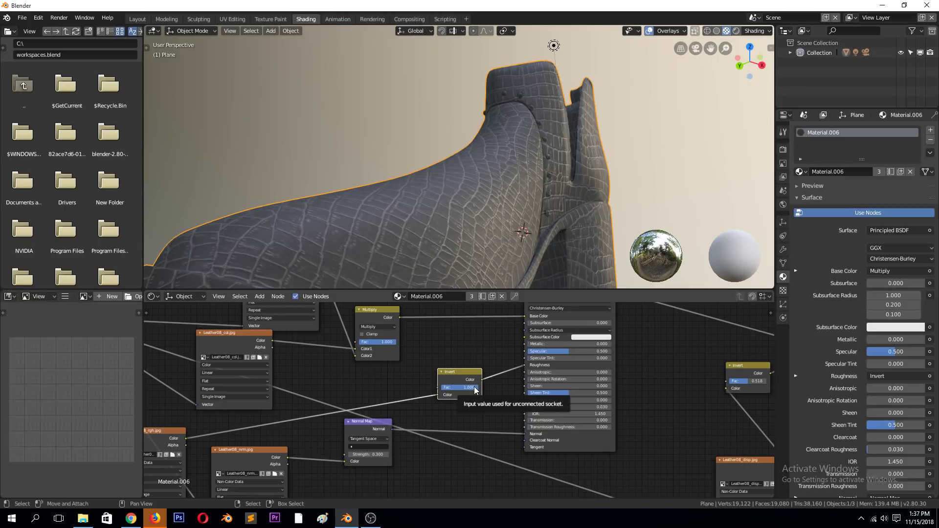
left_click_drag(468, 388, 439, 387)
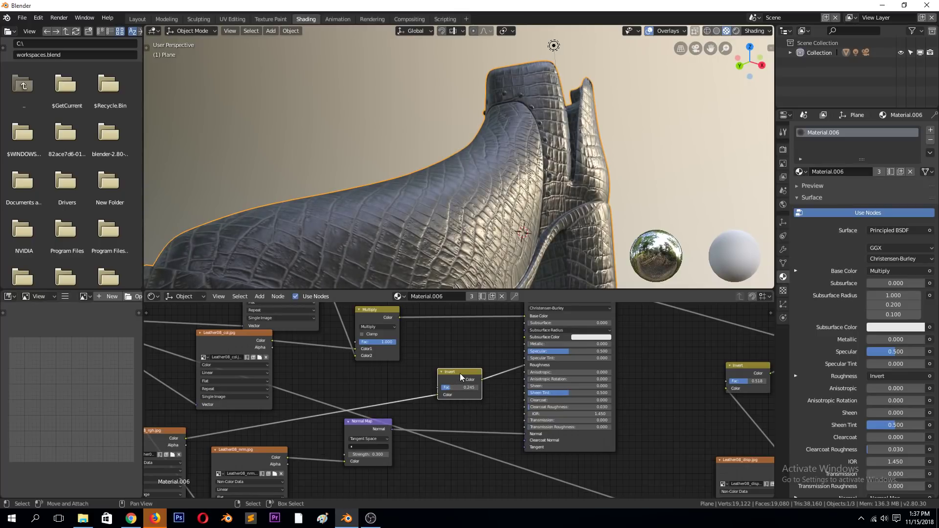
key("x")
- Add a MixRGB node, feeding Leather08_rgh.jpg's Color into its Color2 input and its output into the Principled BSDF's Roughness
key("shift+a")
mouse_move(465, 369)
left_click(501, 424)
left_click(429, 349)
left_click_drag(186, 438, 431, 402)
left_click_drag(477, 363, 524, 365)
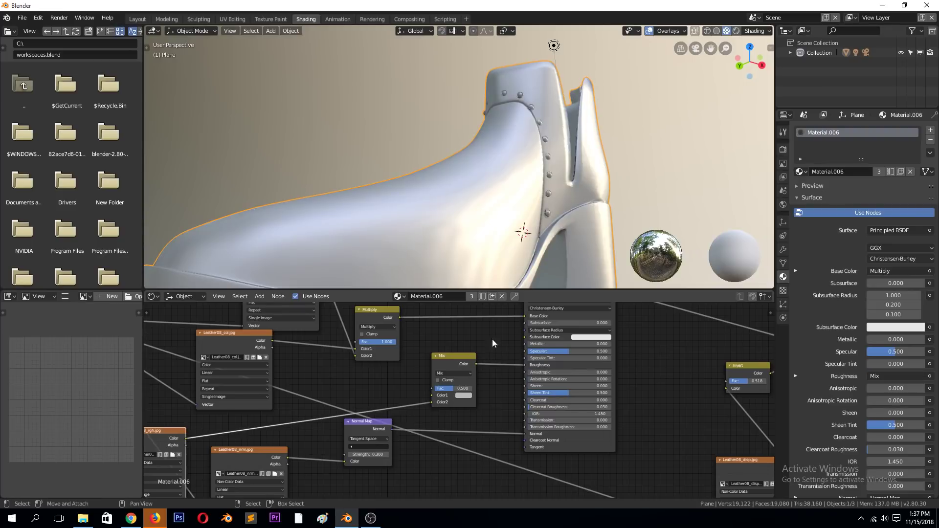
- Preview the roughness Mix node's output directly on the boot and examine the pattern up close
left_click(453, 356)
left_click(455, 355, "ctrl+shift")
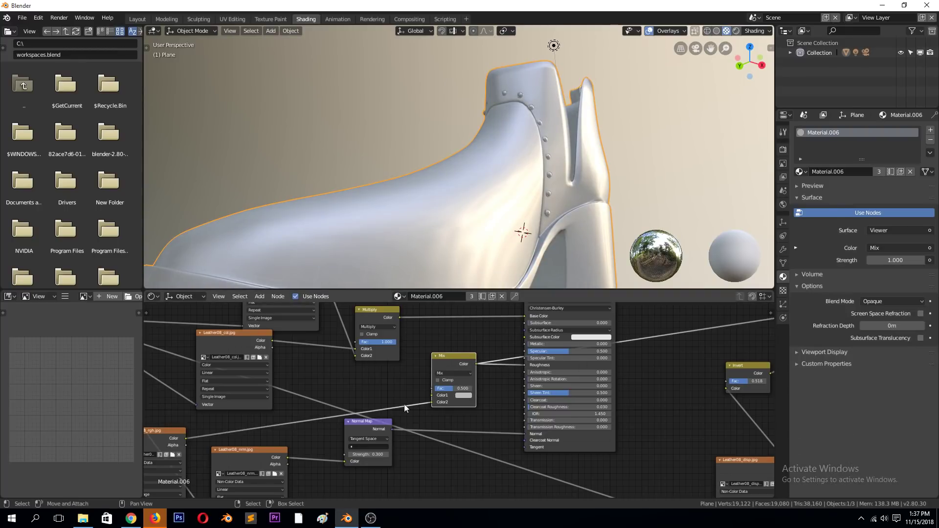
scroll(427, 187, "up", 8)
middle_click_drag(435, 214, 415, 210)
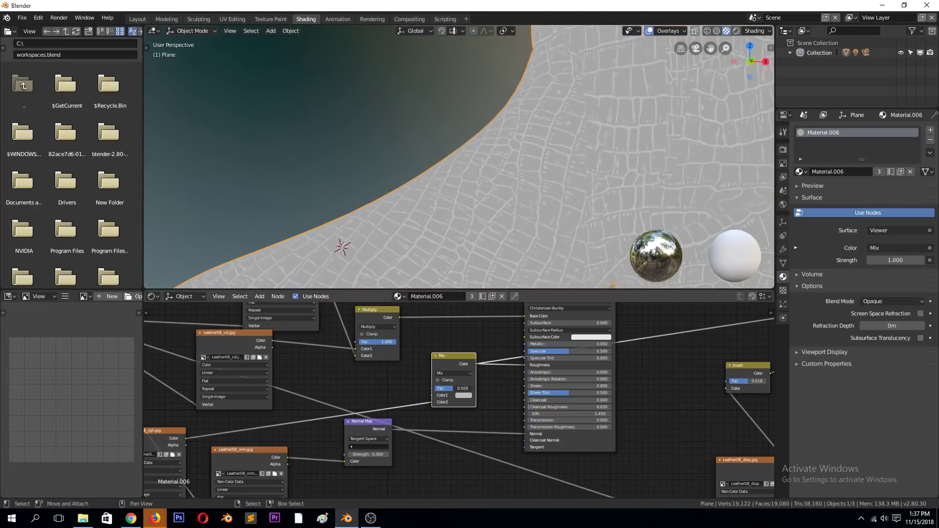
- Set the roughness Mix node's Fac to 1.000, its blend mode to Multiply and its Color1 to white
left_click_drag(454, 388, 472, 389)
left_click(463, 373)
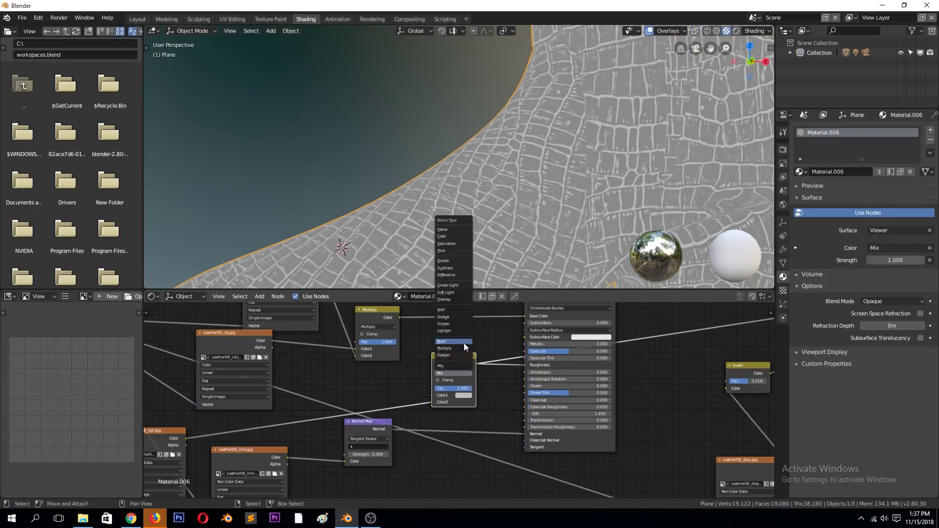
left_click(459, 349)
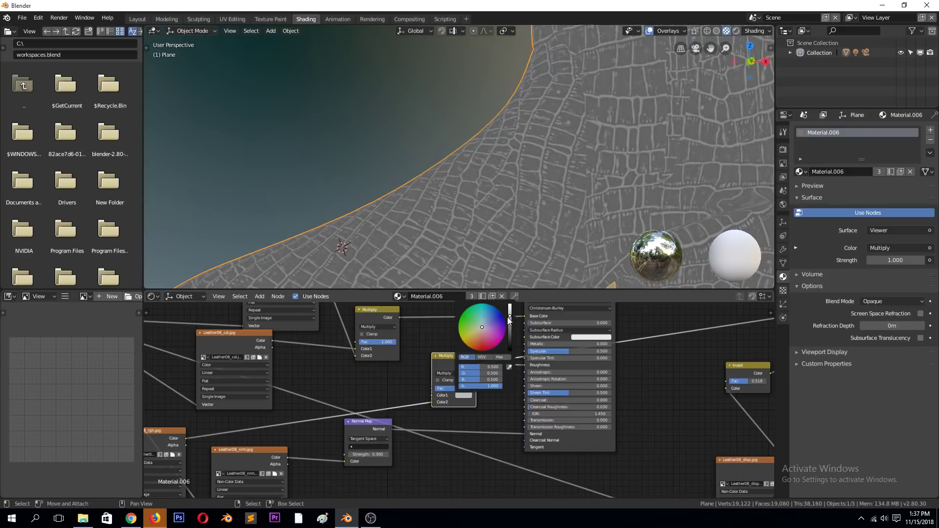
left_click_drag(509, 316, 509, 305)
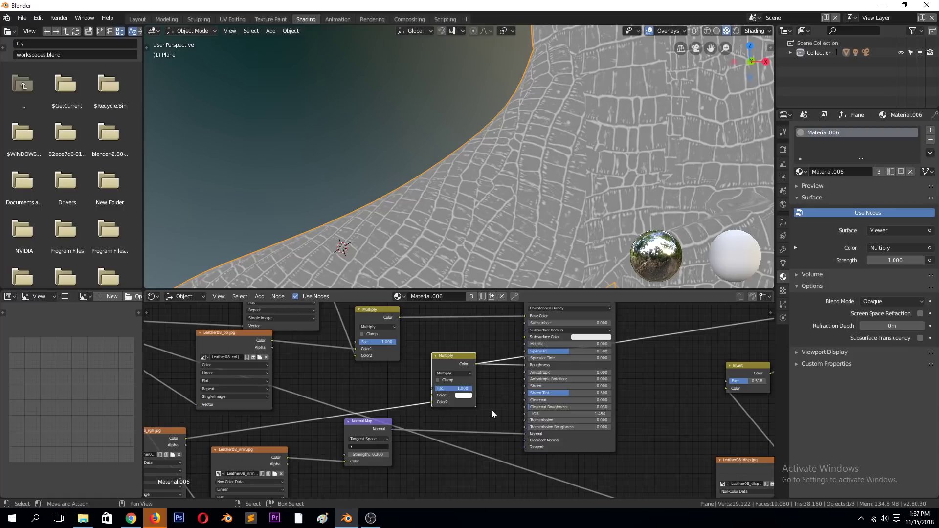
- Move the Leather08_rgh.jpg link to Color1 of the roughness Multiply node and brighten Color2 to near white
left_click_drag(428, 403, 432, 395)
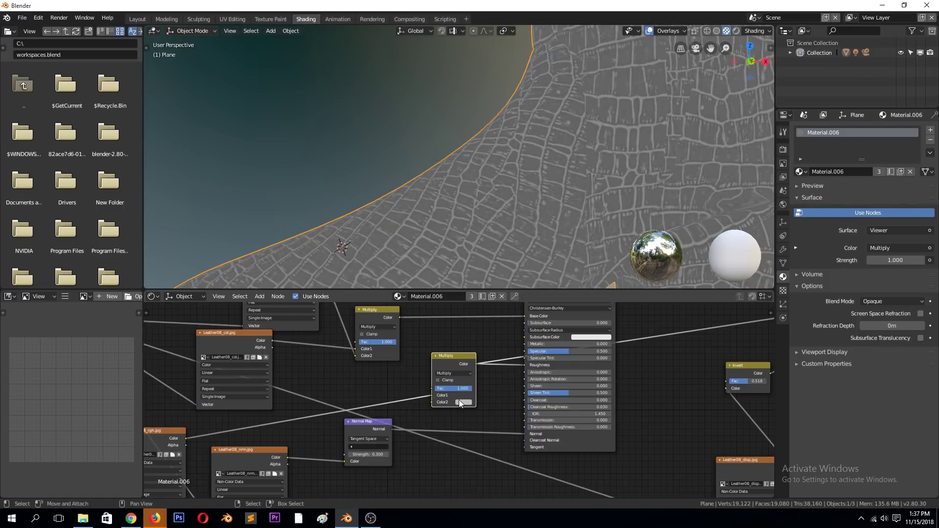
left_click(462, 402)
mouse_move(509, 317)
left_mouse_down()
mouse_move(509, 353)
mouse_move(509, 312)
left_mouse_up()
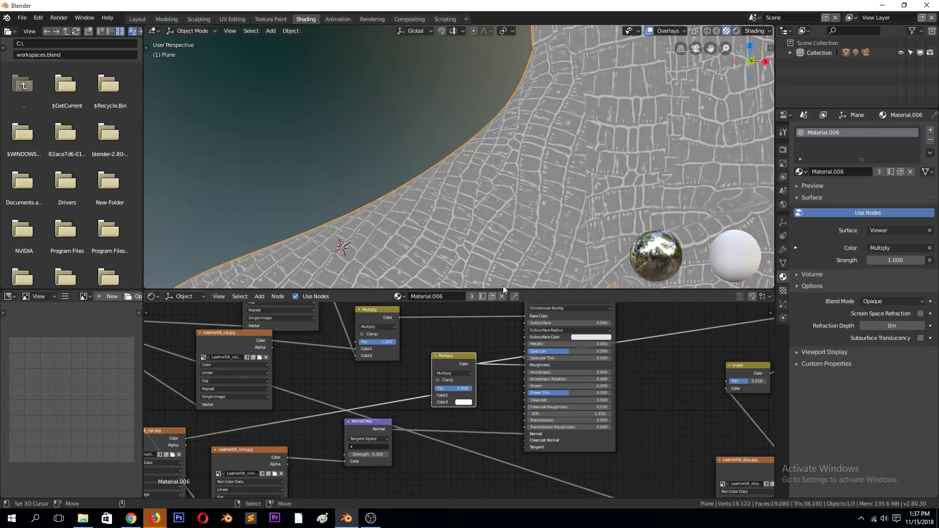
- Reconnect the Principled BSDF to the material output to show the full leather shader on the boot
scroll(577, 335, "down", 1)
left_click(575, 306, "ctrl+shift")
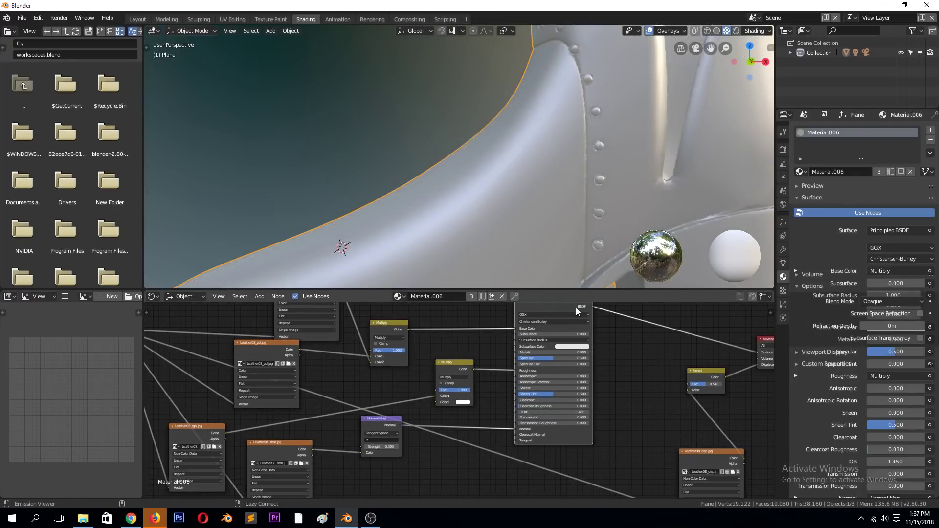
scroll(508, 364, "up", 1)
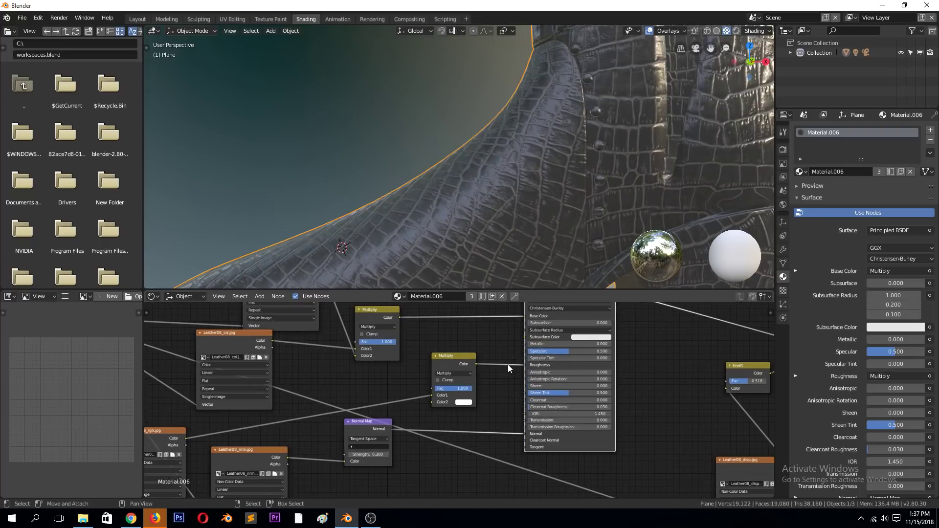
- Try black and a 0.246 grey as Color2 of the roughness Multiply node, and return it to near white
left_click(463, 406)
left_click(468, 402)
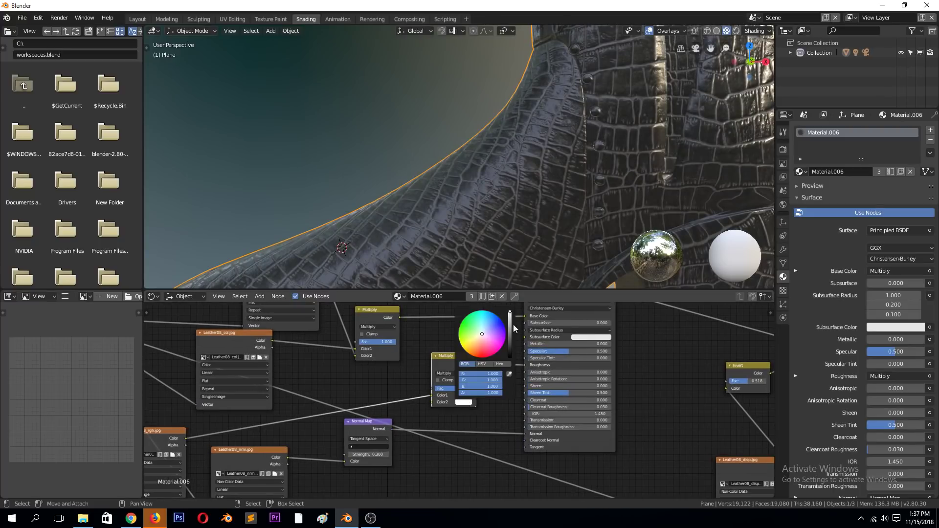
left_click_drag(509, 314, 509, 356)
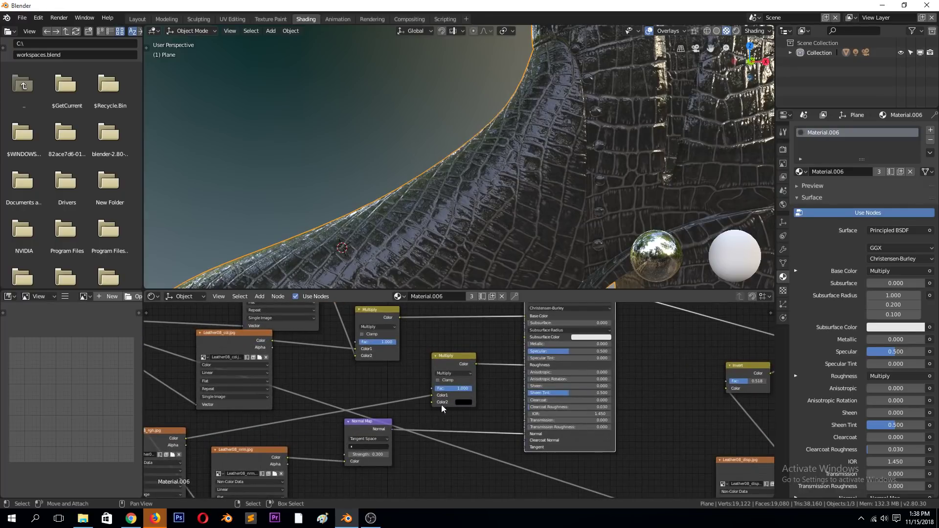
left_click(460, 402)
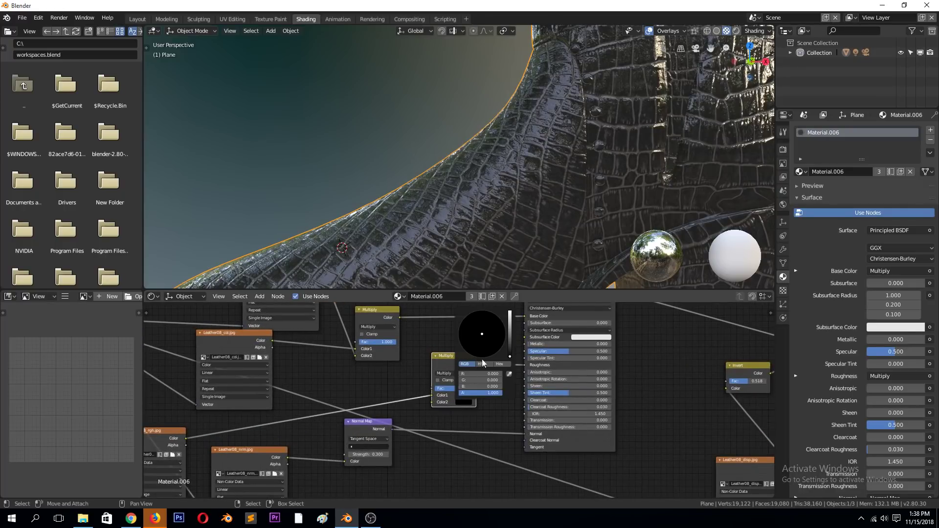
mouse_move(512, 323)
left_mouse_down()
mouse_move(510, 311)
mouse_move(510, 339)
mouse_move(509, 316)
mouse_move(510, 326)
left_mouse_up()
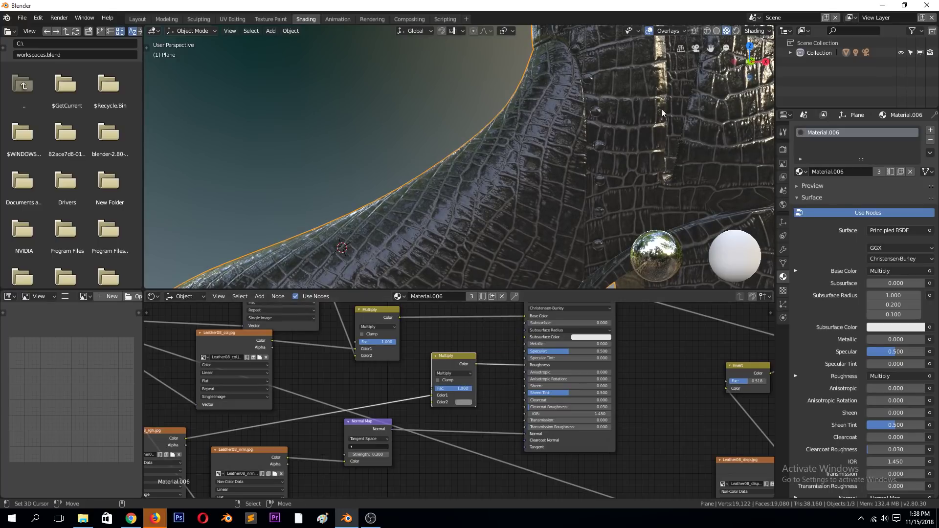
left_click(465, 403)
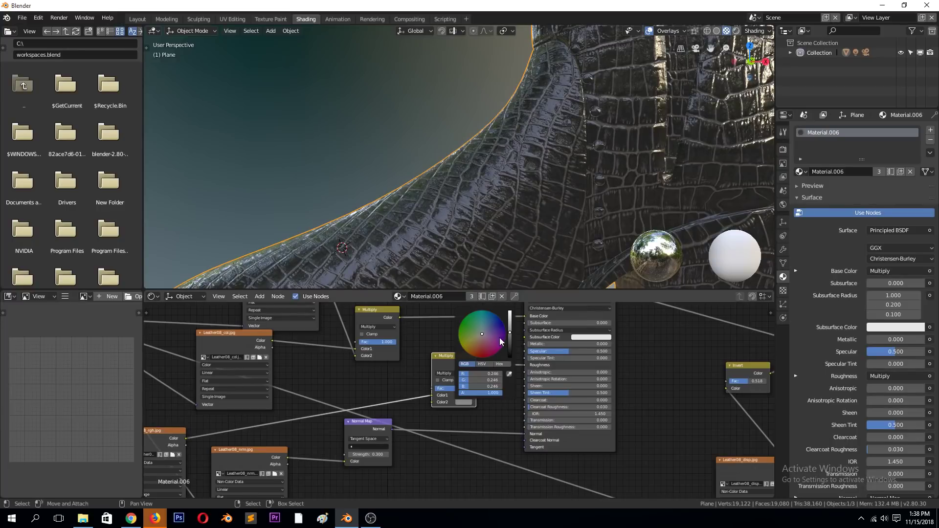
left_click_drag(509, 332, 509, 311)
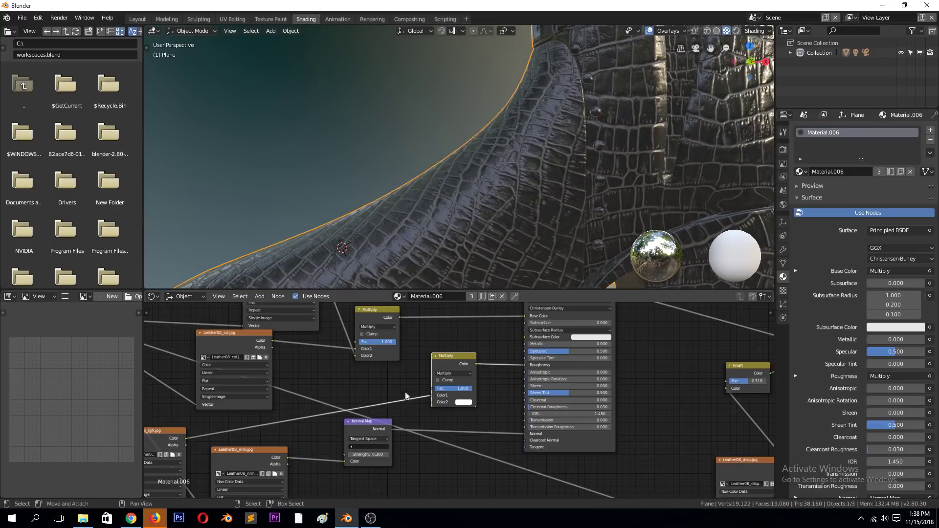
- Set Color2 of the roughness Multiply node to a light grey with R, G and B at 0.657
left_click(465, 402)
mouse_move(509, 311)
left_mouse_down()
mouse_move(509, 353)
mouse_move(509, 318)
left_mouse_up()
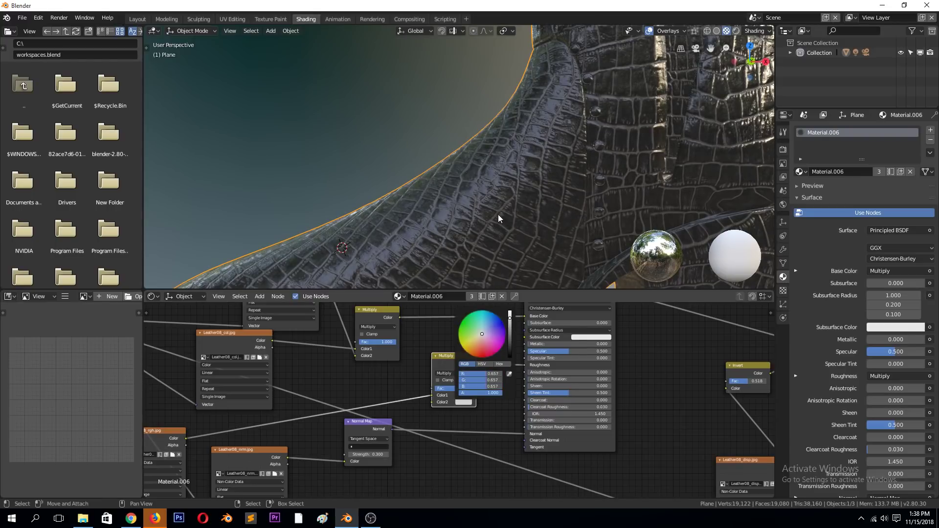
key("g")
left_click(494, 218)
- In Edit Mode, select all linked faces of the boot's heel and sole in face selection, delimited by seam
scroll(494, 219, "down", 8)
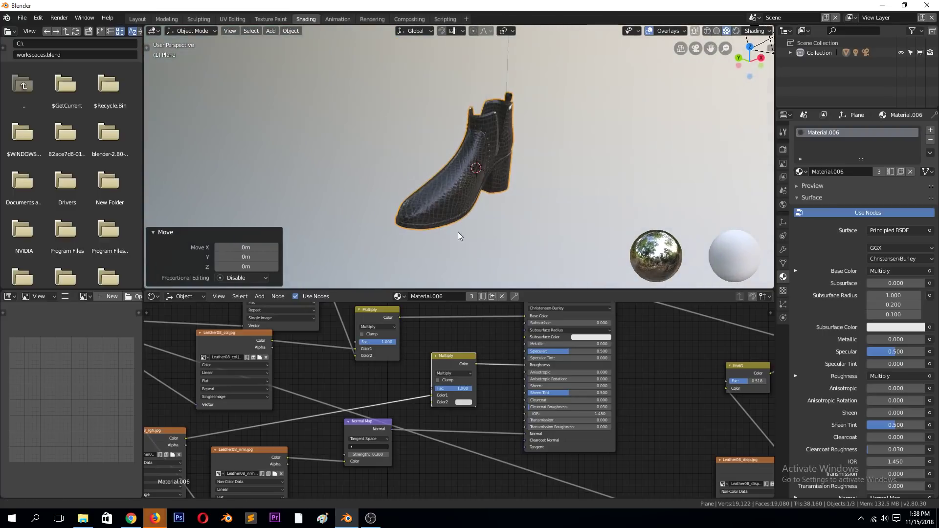
middle_click_drag(464, 245, 395, 192)
scroll(436, 221, "up", 5)
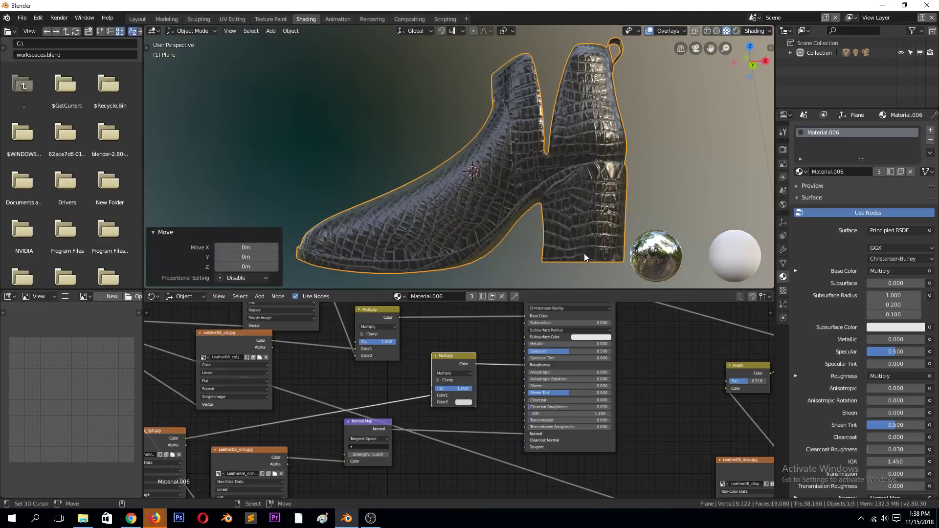
left_click(584, 253)
key("Tab")
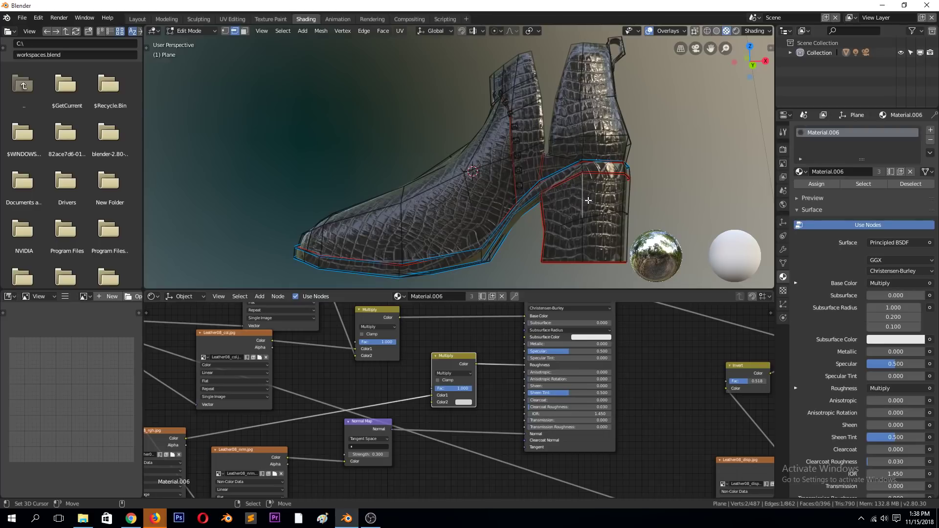
key("3")
left_click(586, 196)
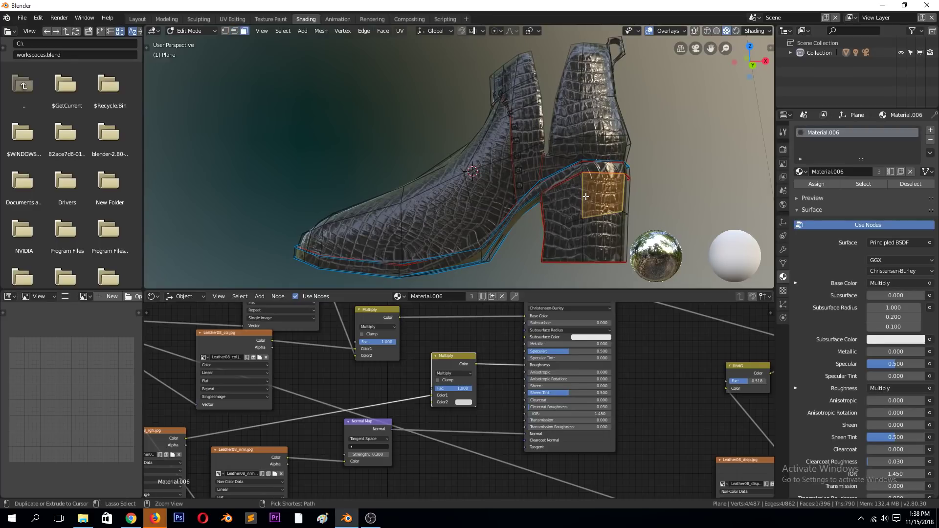
key("l")
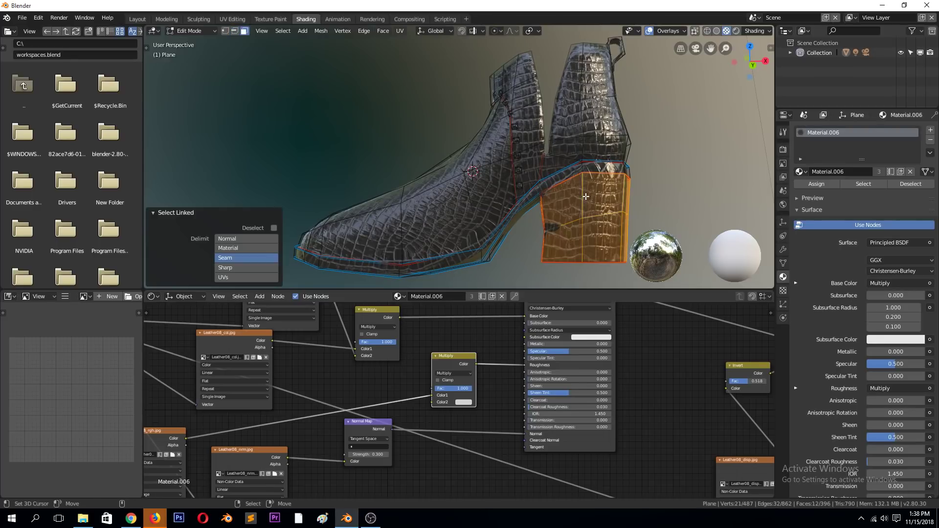
left_click(605, 165, "shift")
key("ctrl+l")
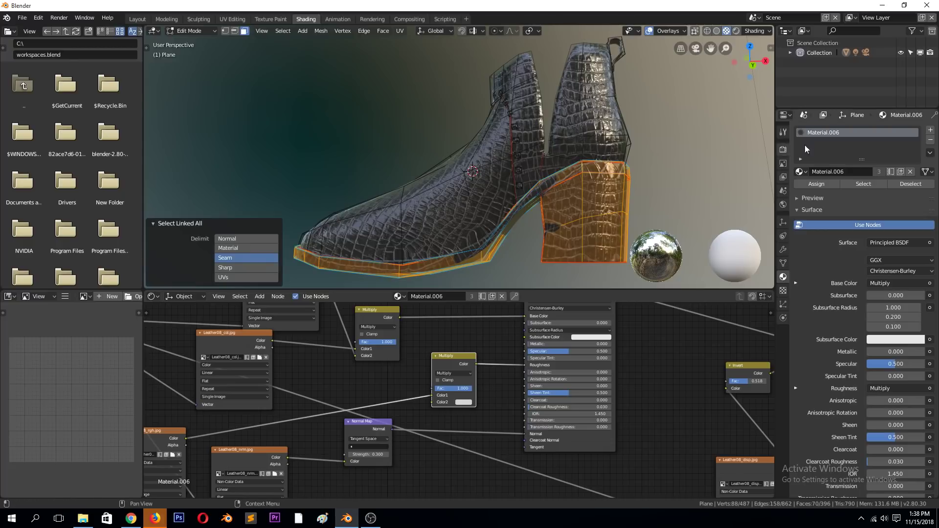
- Add a second material slot with Material.006 and assign it to the selected heel and sole faces
left_click(930, 130)
left_click(800, 191)
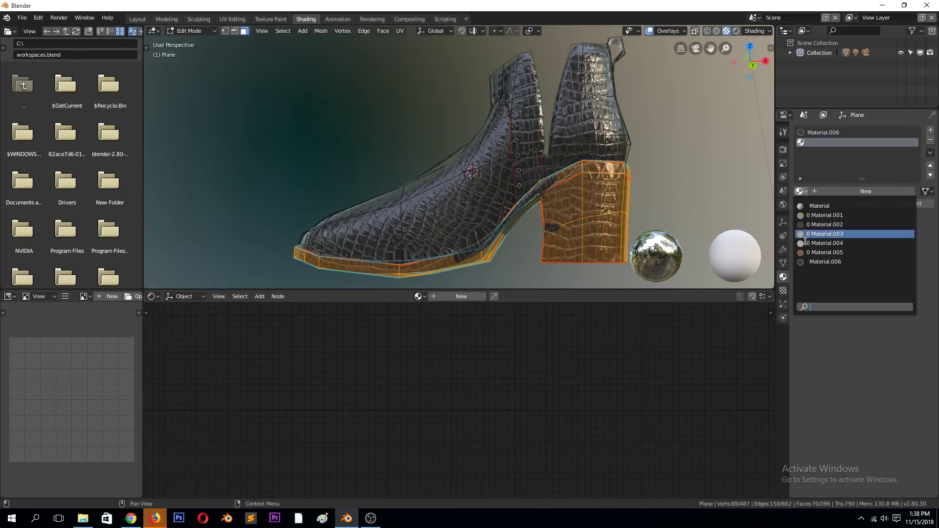
left_click(807, 264)
left_click(823, 203)
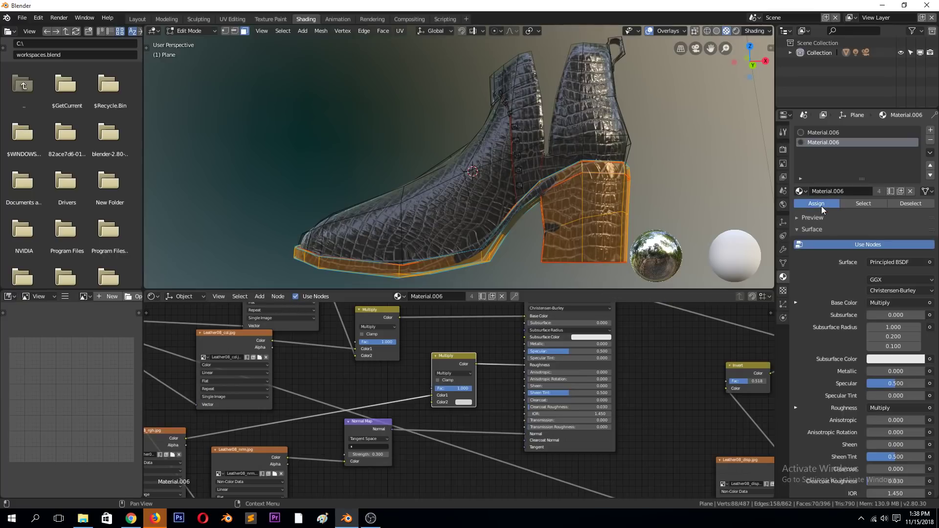
- Switch the second slot to Material.002, assign it to the heel and sole faces, and return to Object Mode
left_click(799, 192)
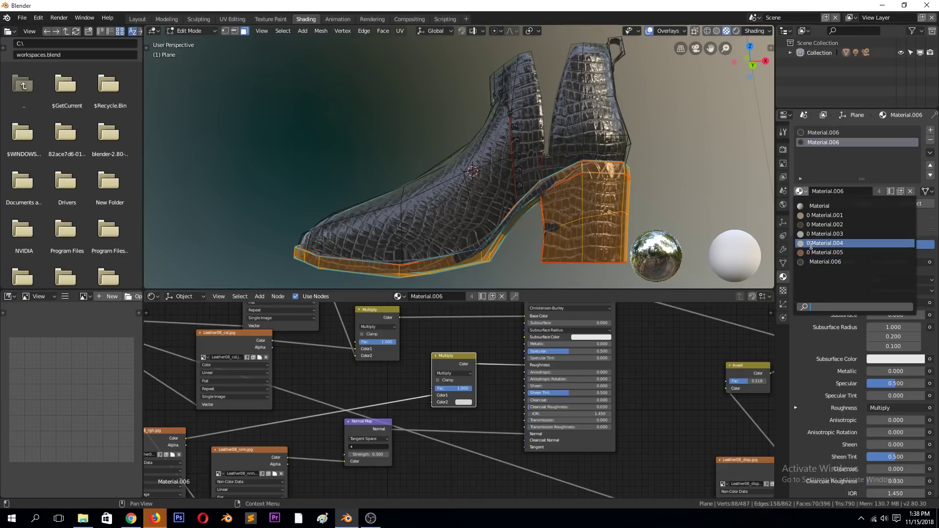
left_click(821, 225)
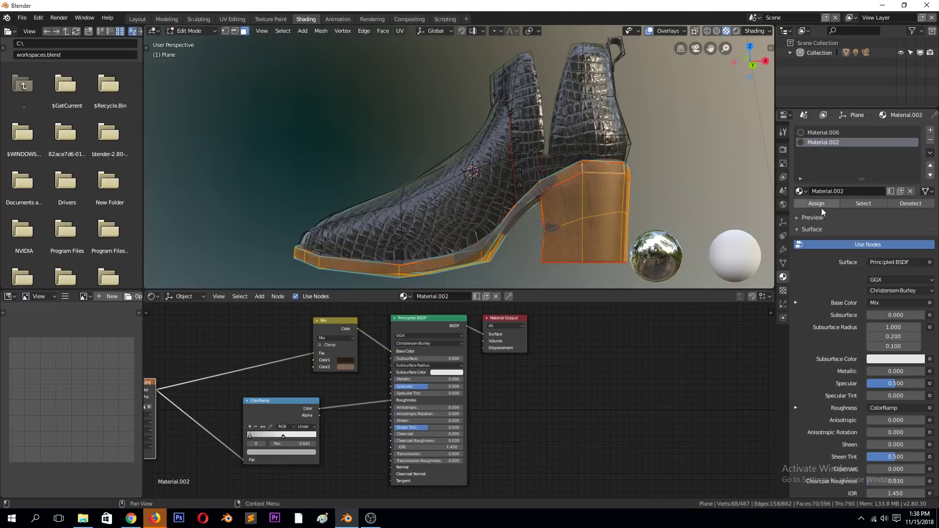
left_click(818, 204)
key("Tab")
- Examine the boot's leather upper and wooden heel and sole from several angles and distances
middle_click_drag(647, 190, 606, 218)
key("Tab")
key("Tab")
scroll(610, 210, "down", 3)
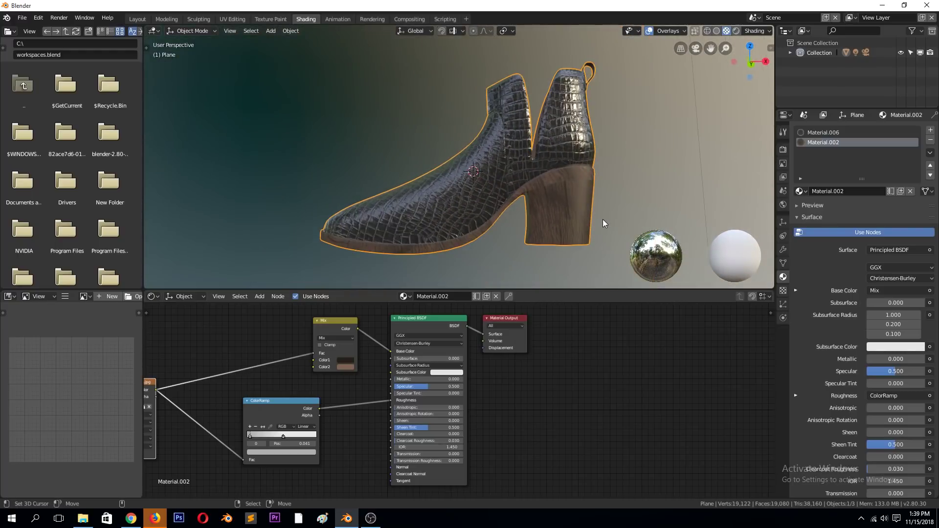
scroll(250, 396, "down", 1)
scroll(523, 176, "up", 5)
middle_click_drag(549, 174, 586, 189)
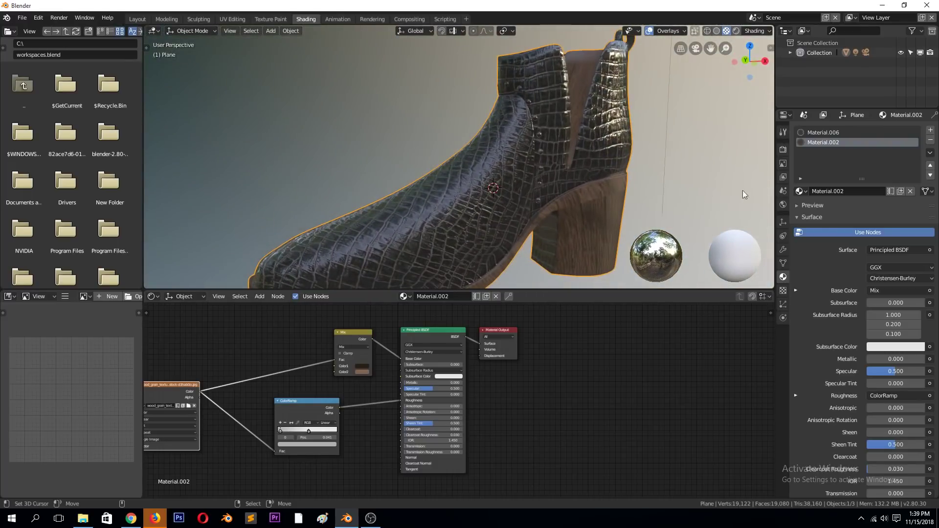
- Replace Material.002 in the heel and sole's slot with Material and view the boot from another side
left_click(800, 191)
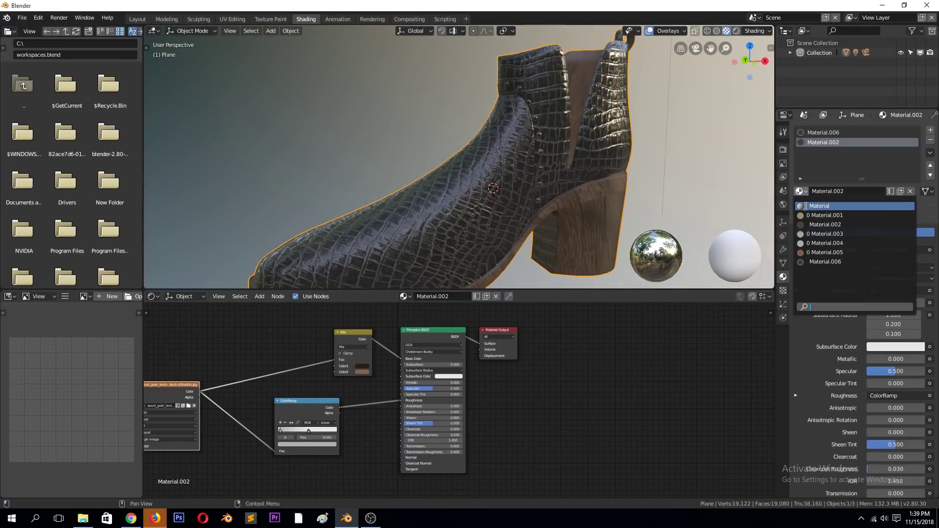
left_click(809, 207)
middle_click_drag(702, 160, 605, 127)
left_click(370, 517)
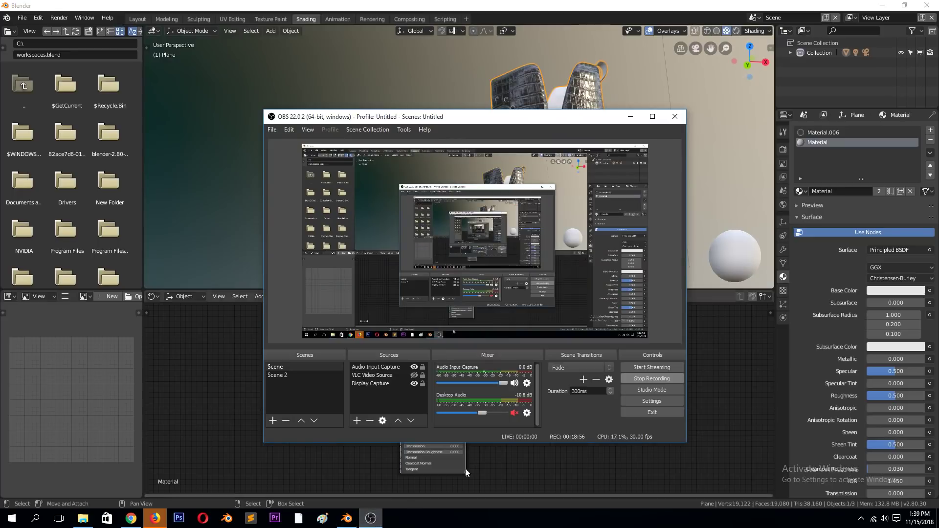